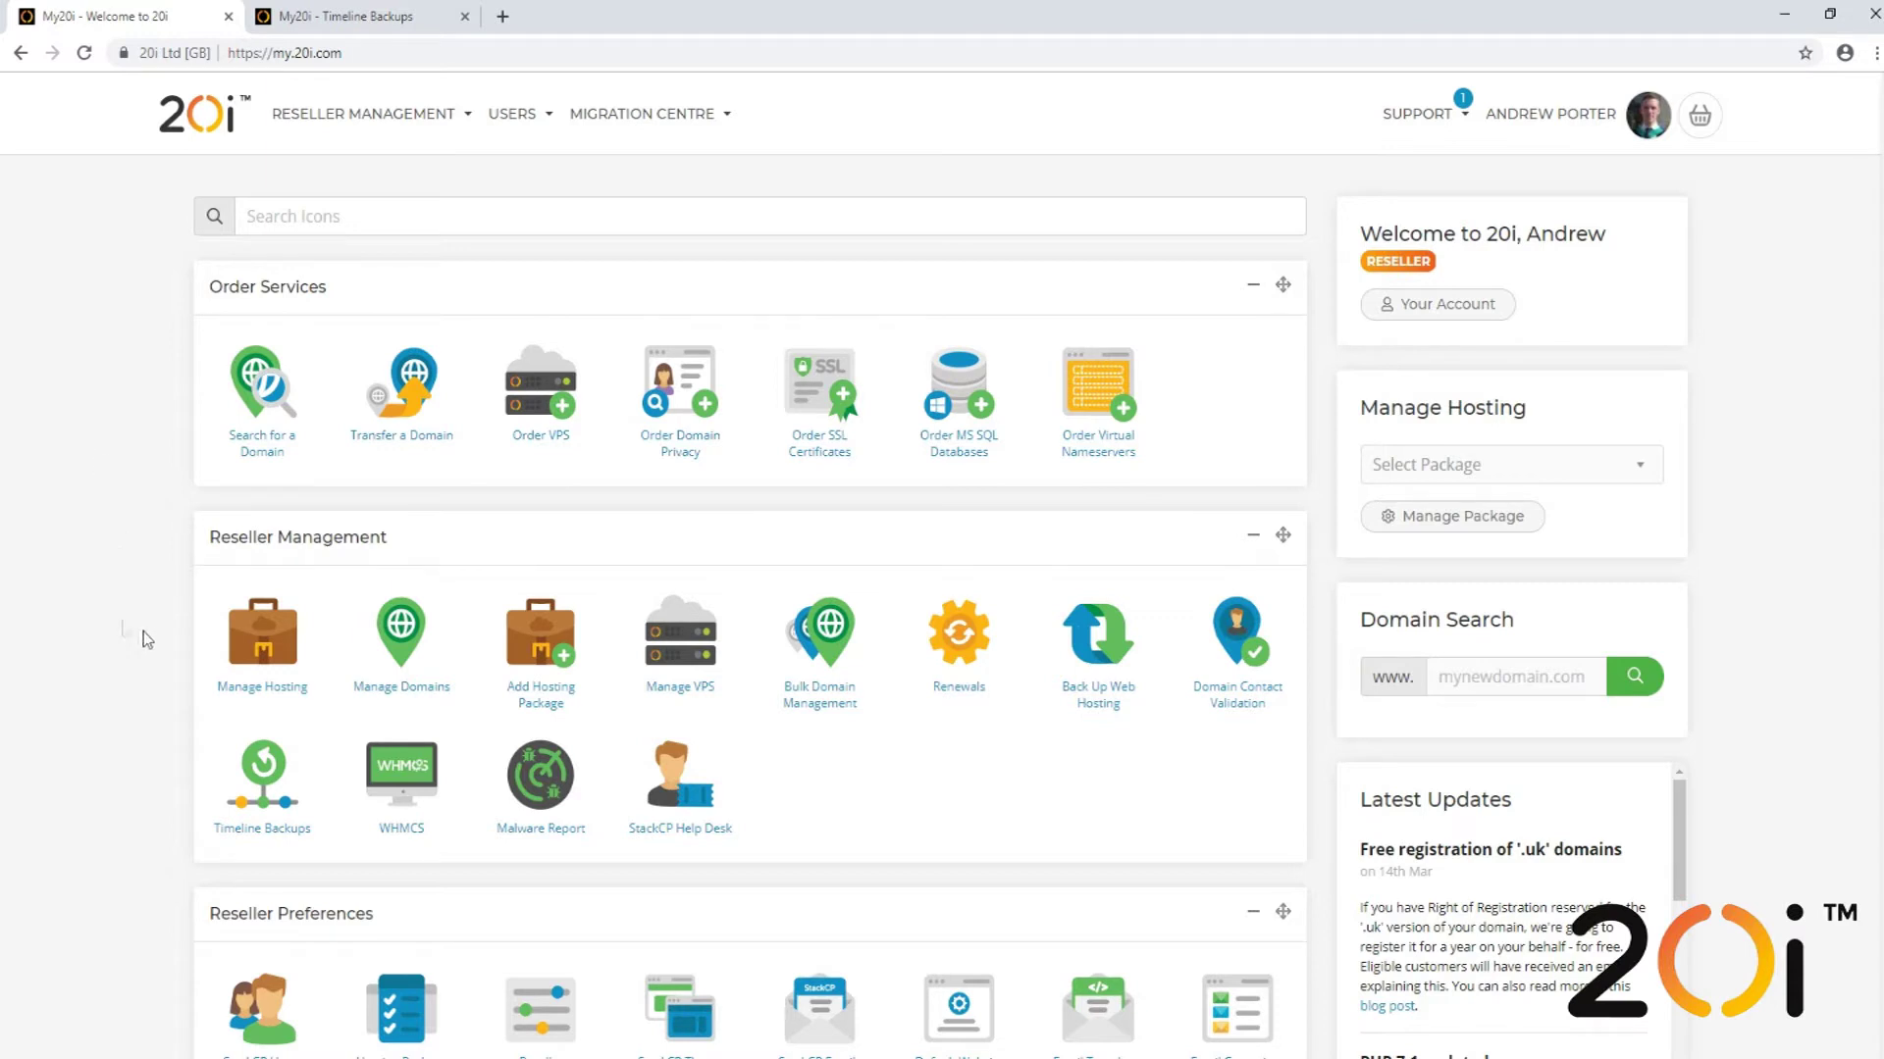
- Open the 20i-wp.com hosting package in a separate tab, close the old Timeline Backups tab, and open the package's Timeline Backups
left_click(261, 645)
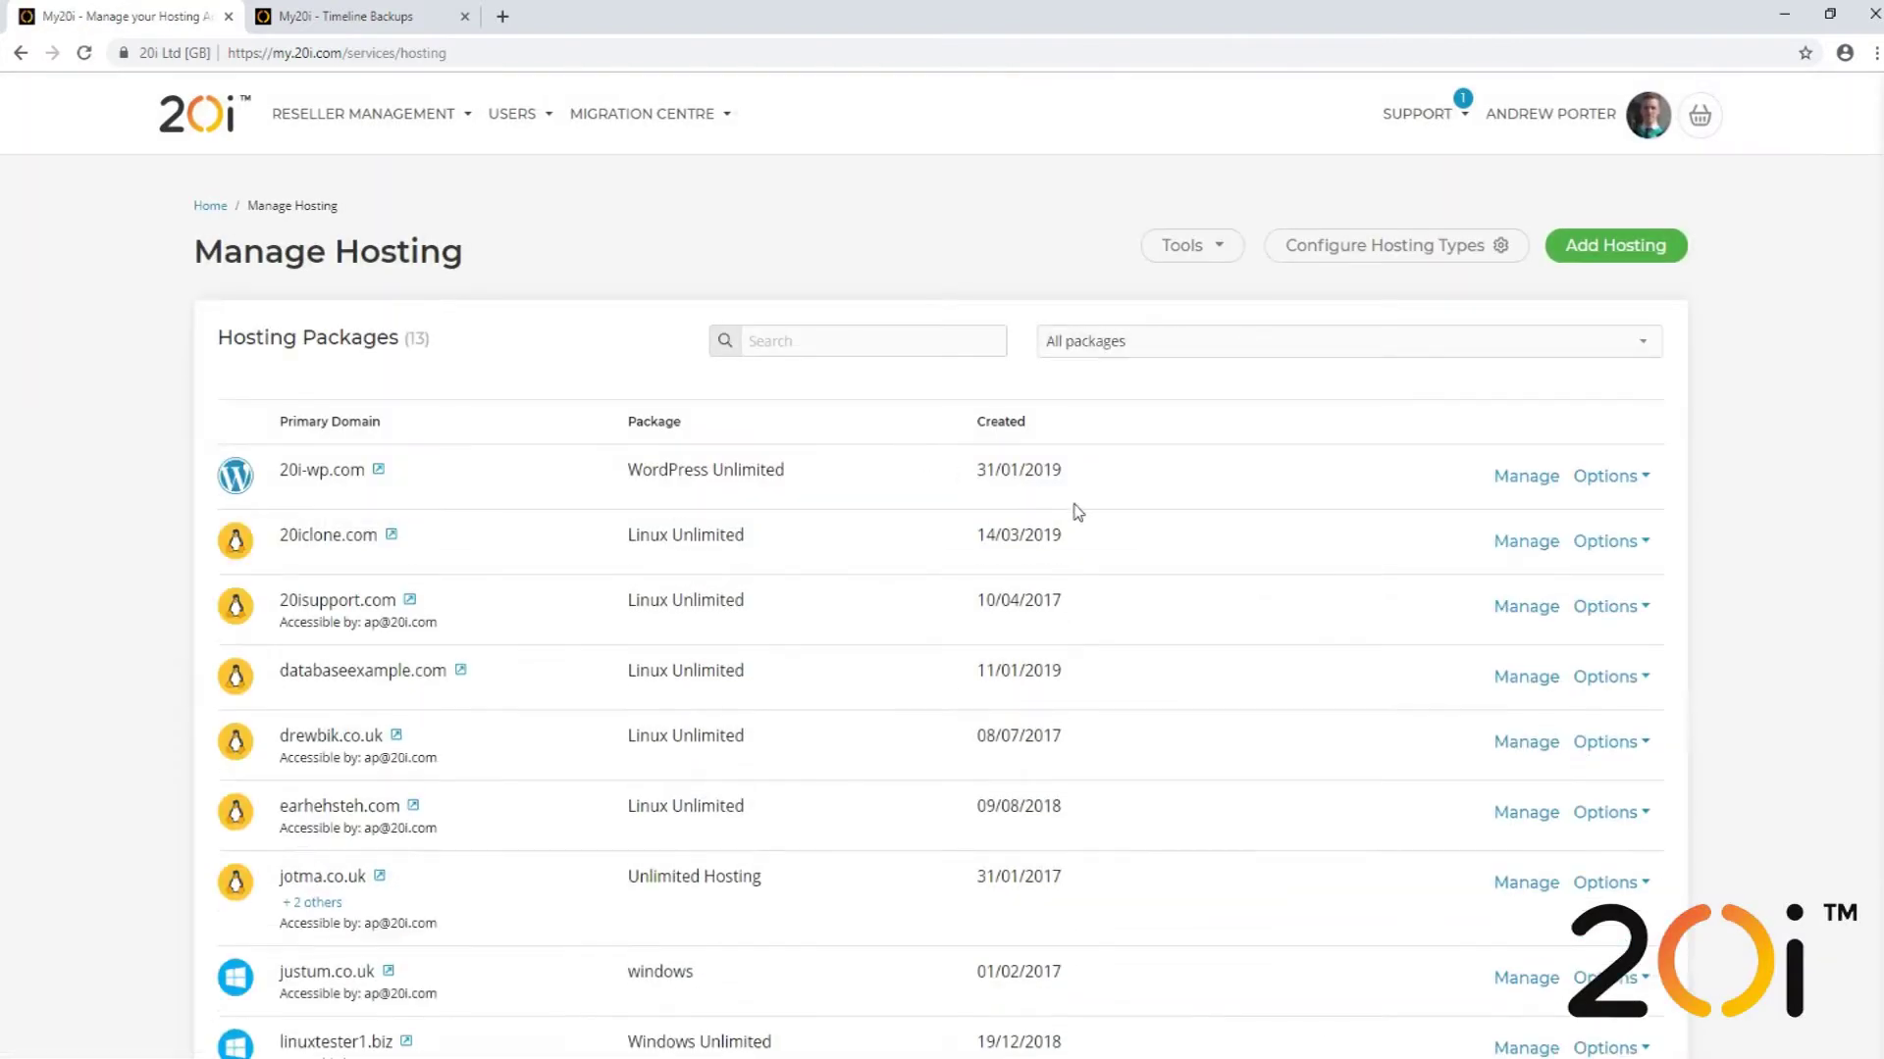
middle_click(1505, 485)
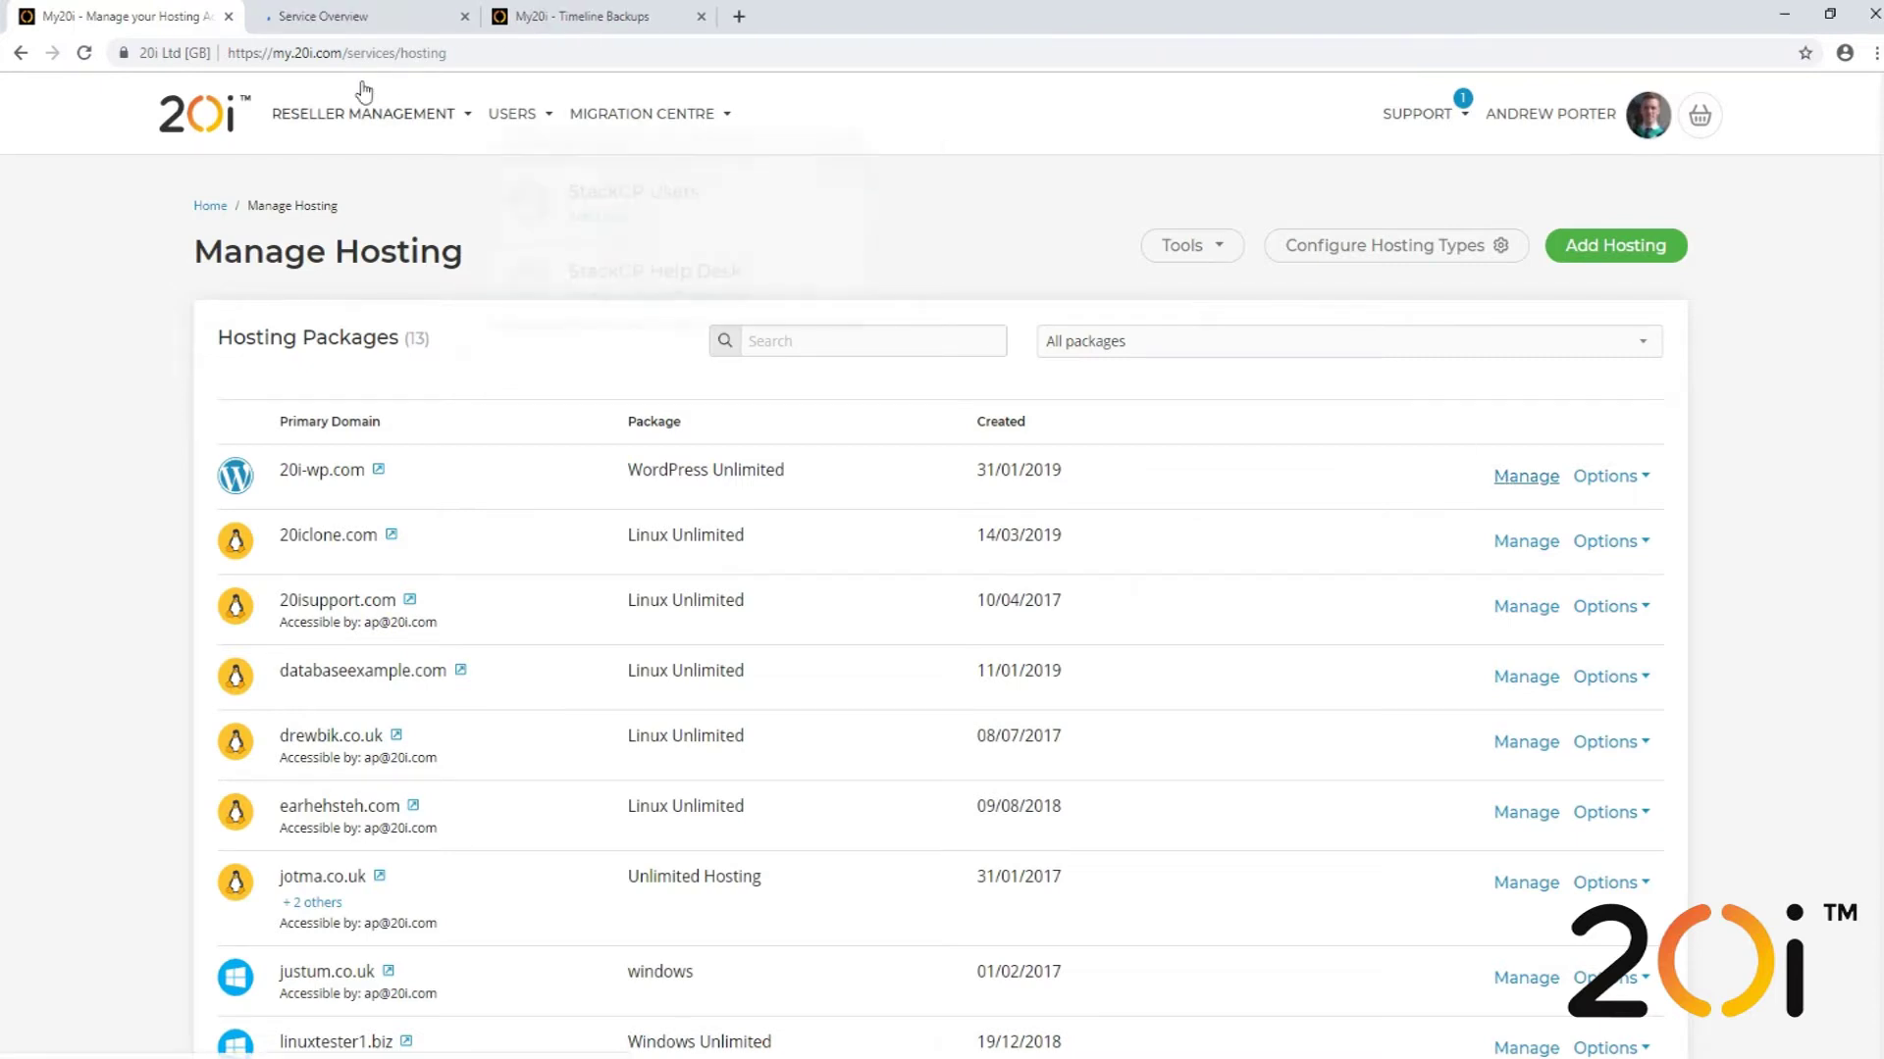
left_click(324, 20)
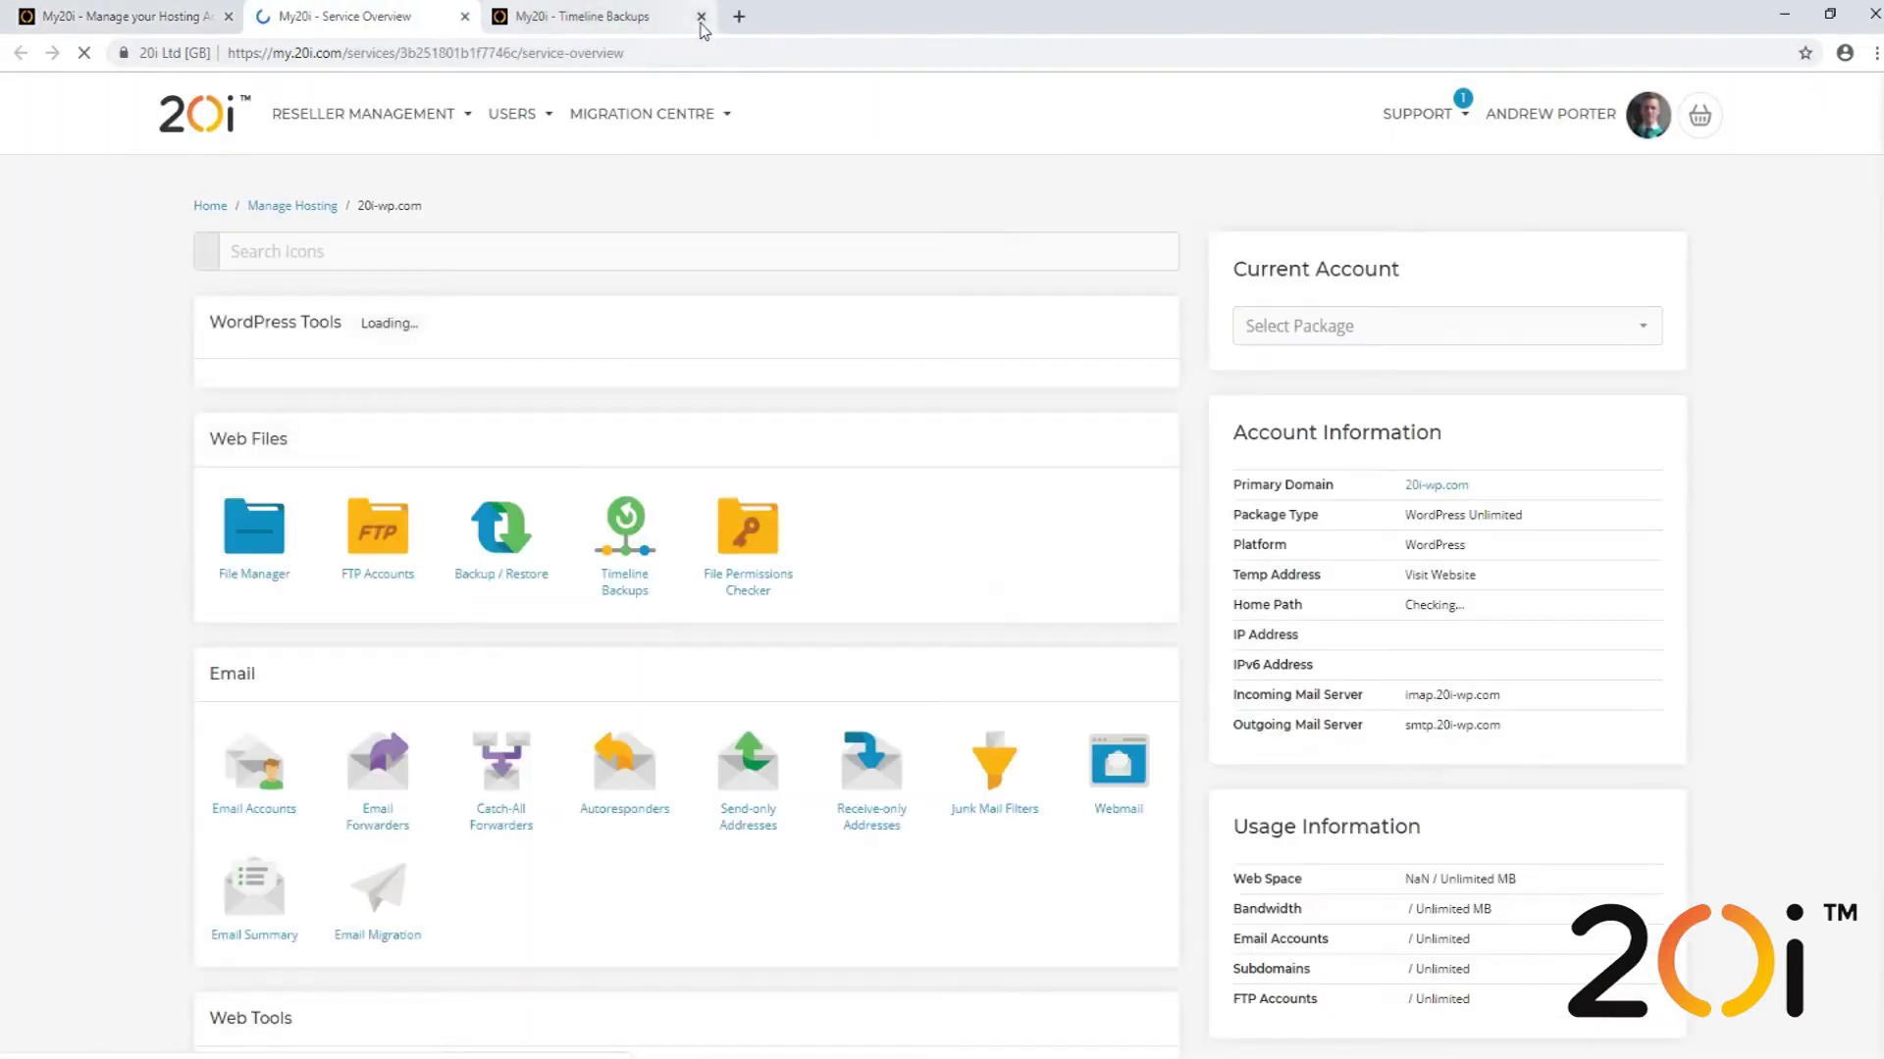
left_click(700, 17)
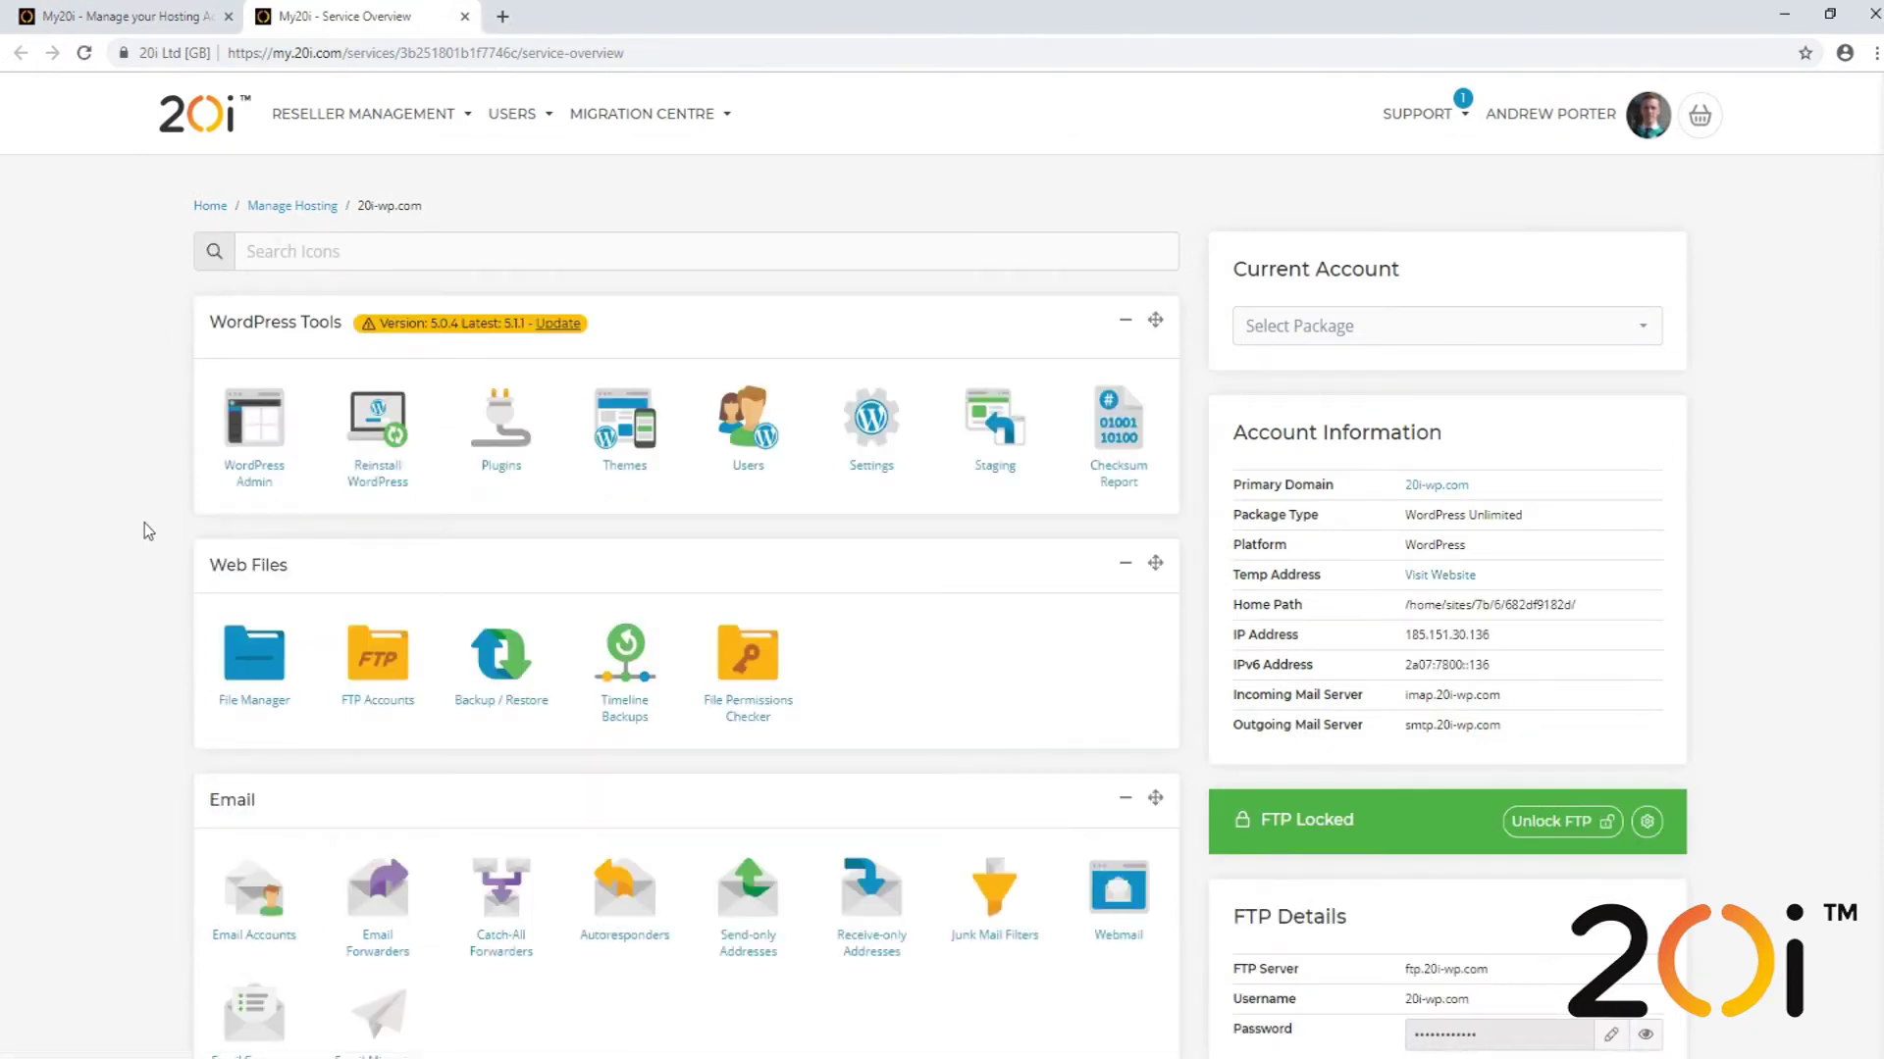
scroll(144, 523, "down", 2)
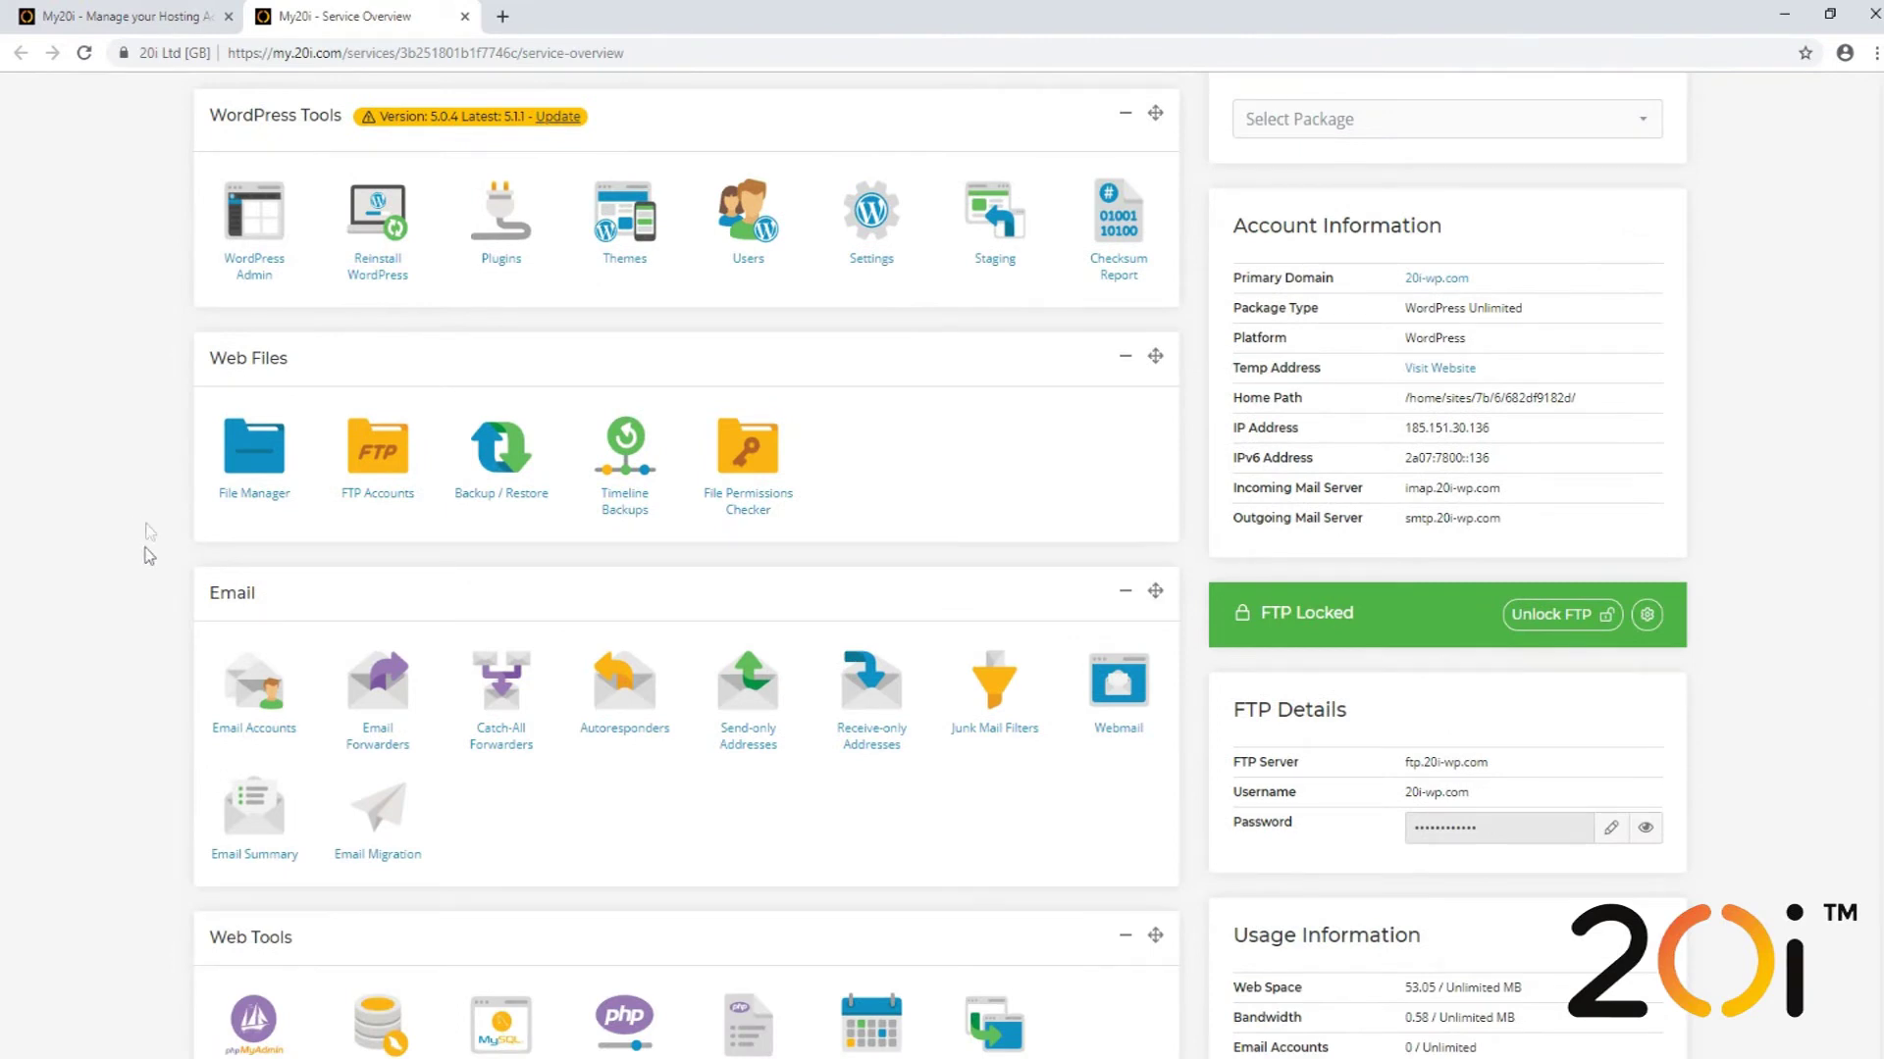
left_click(619, 508)
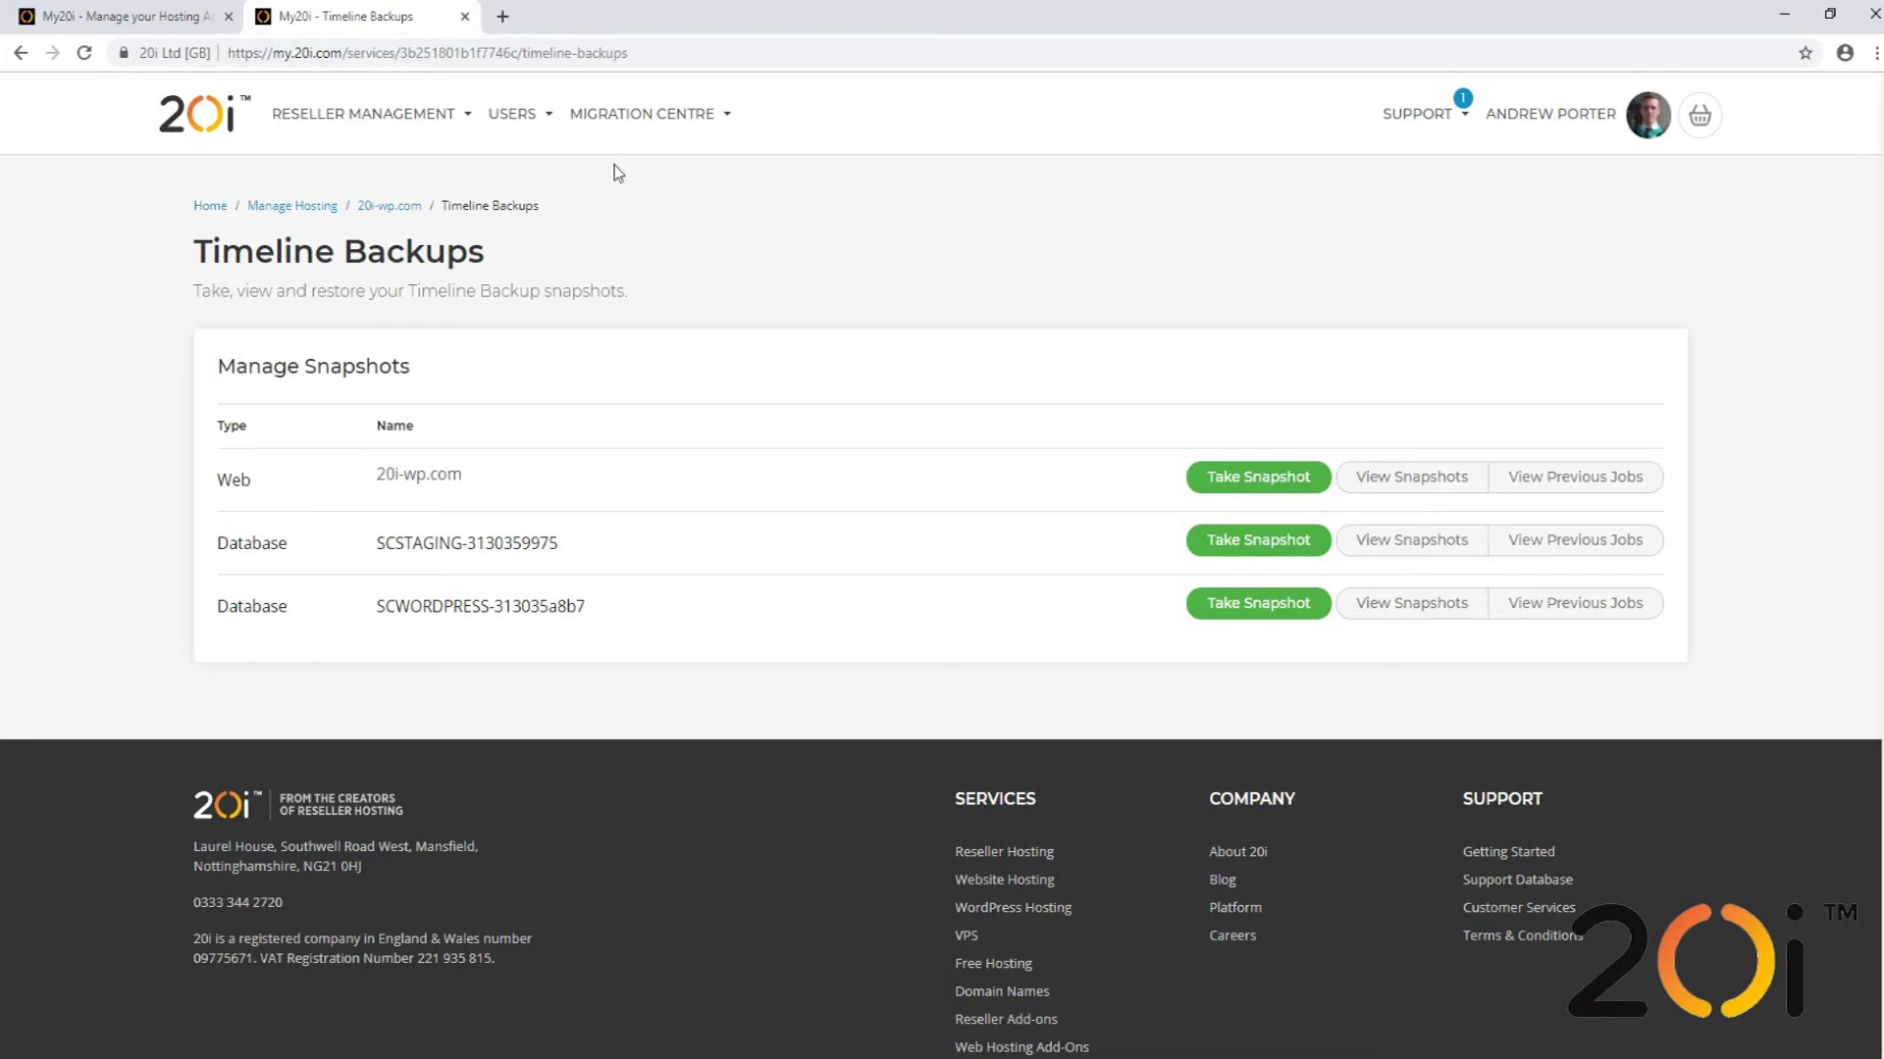
- Open the live 20i-wp.com website from its domain name in the hosting packages list
left_click(136, 27)
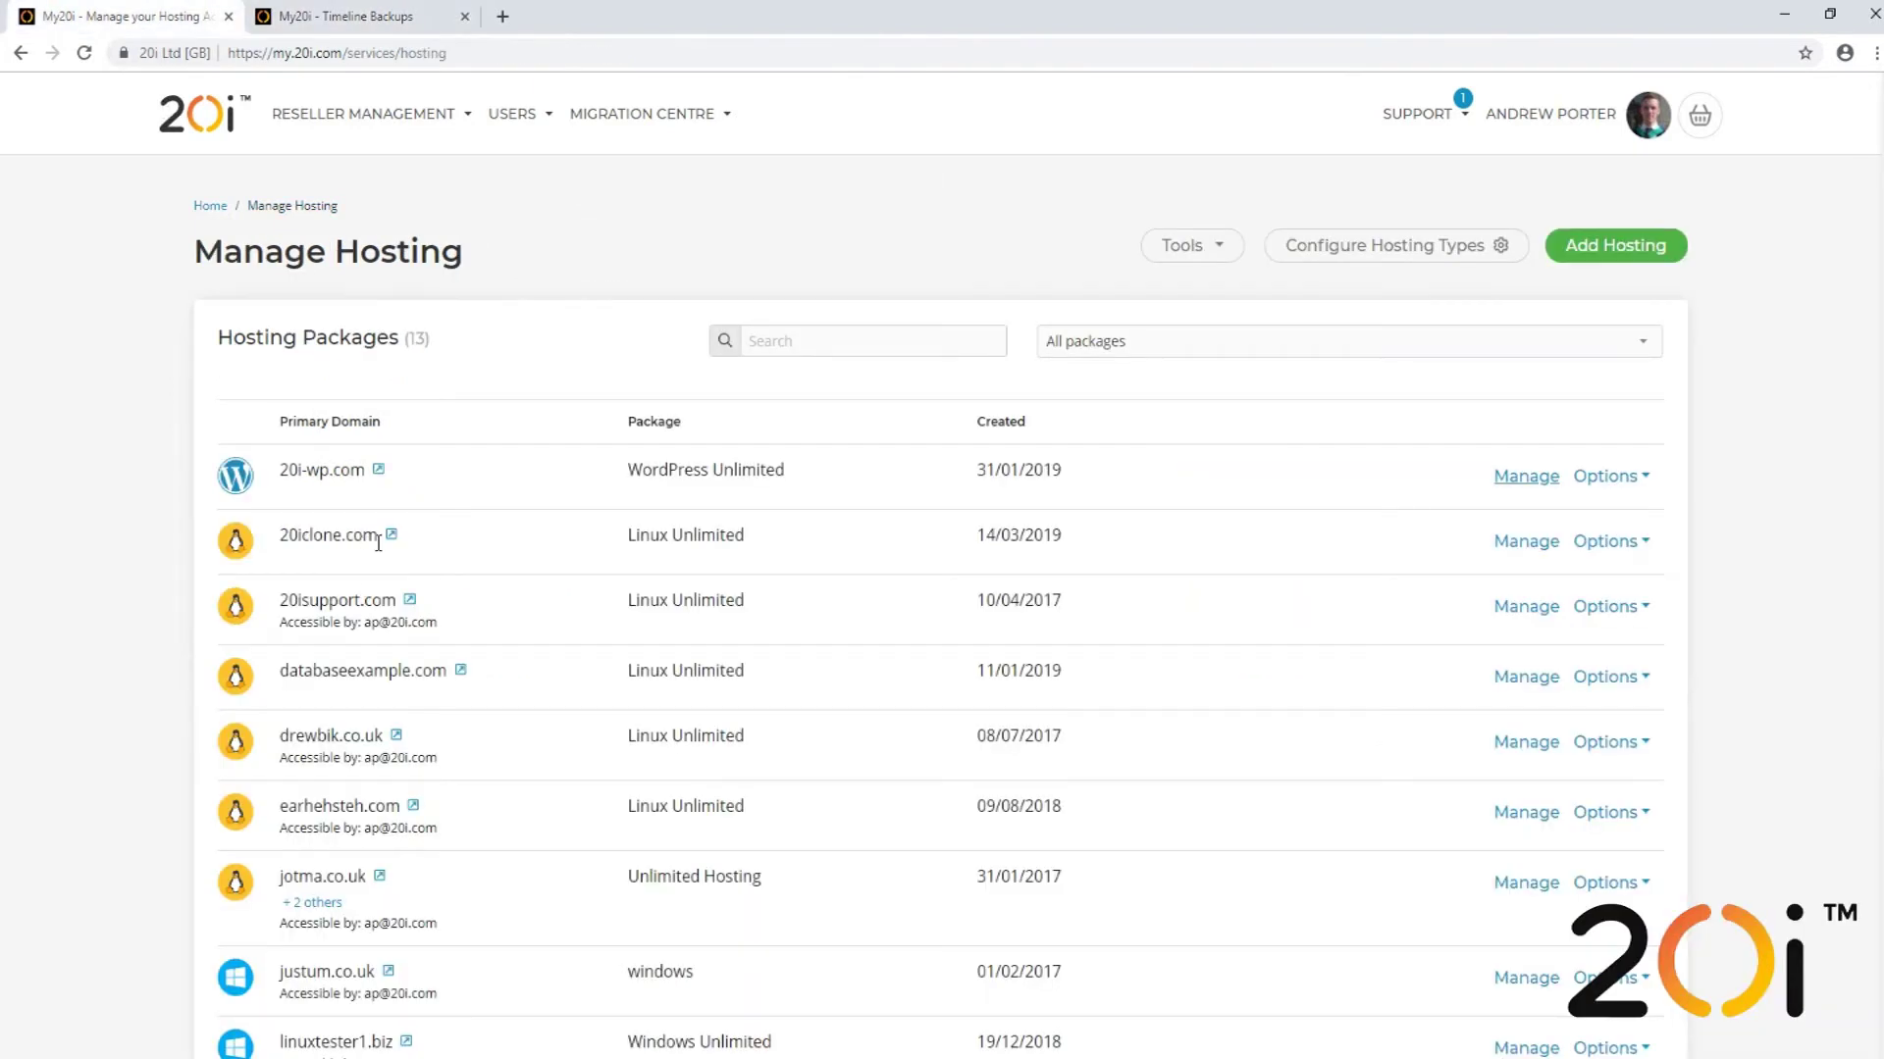
left_click_drag(365, 471, 283, 461)
right_click(365, 474)
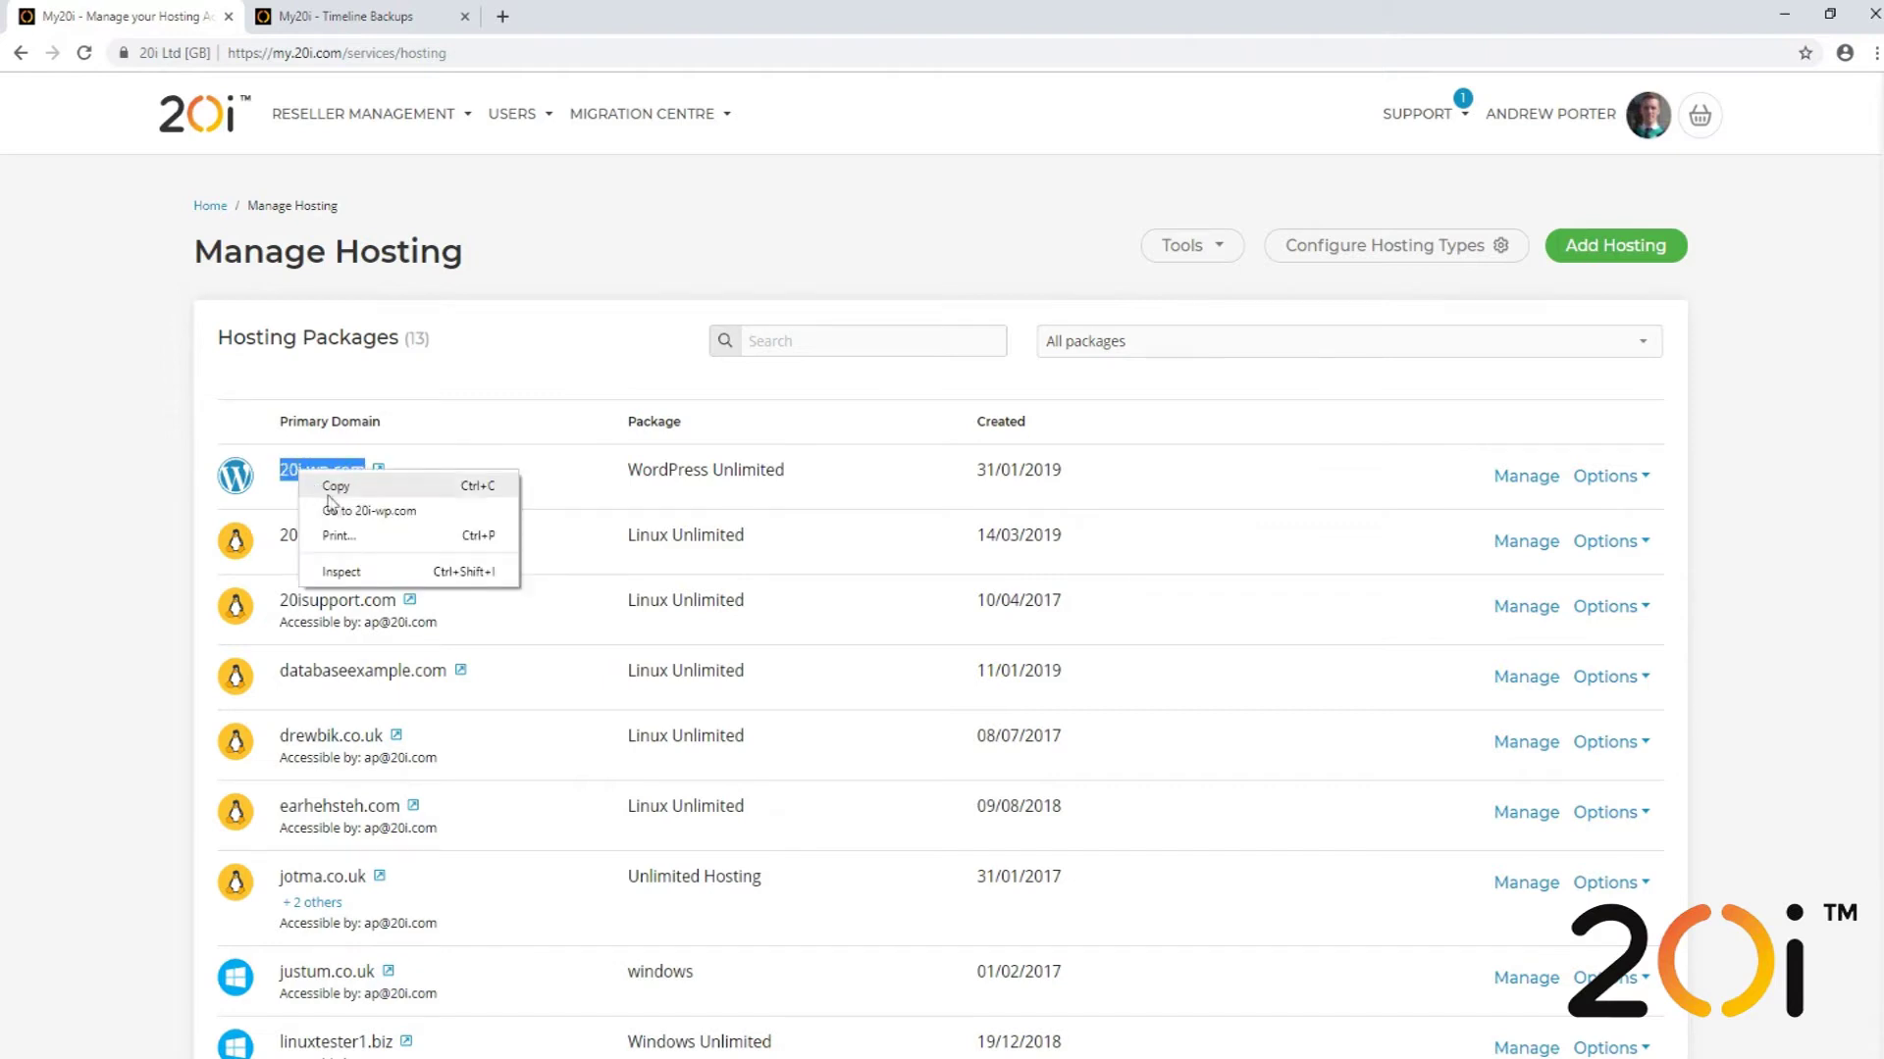
left_click(422, 509)
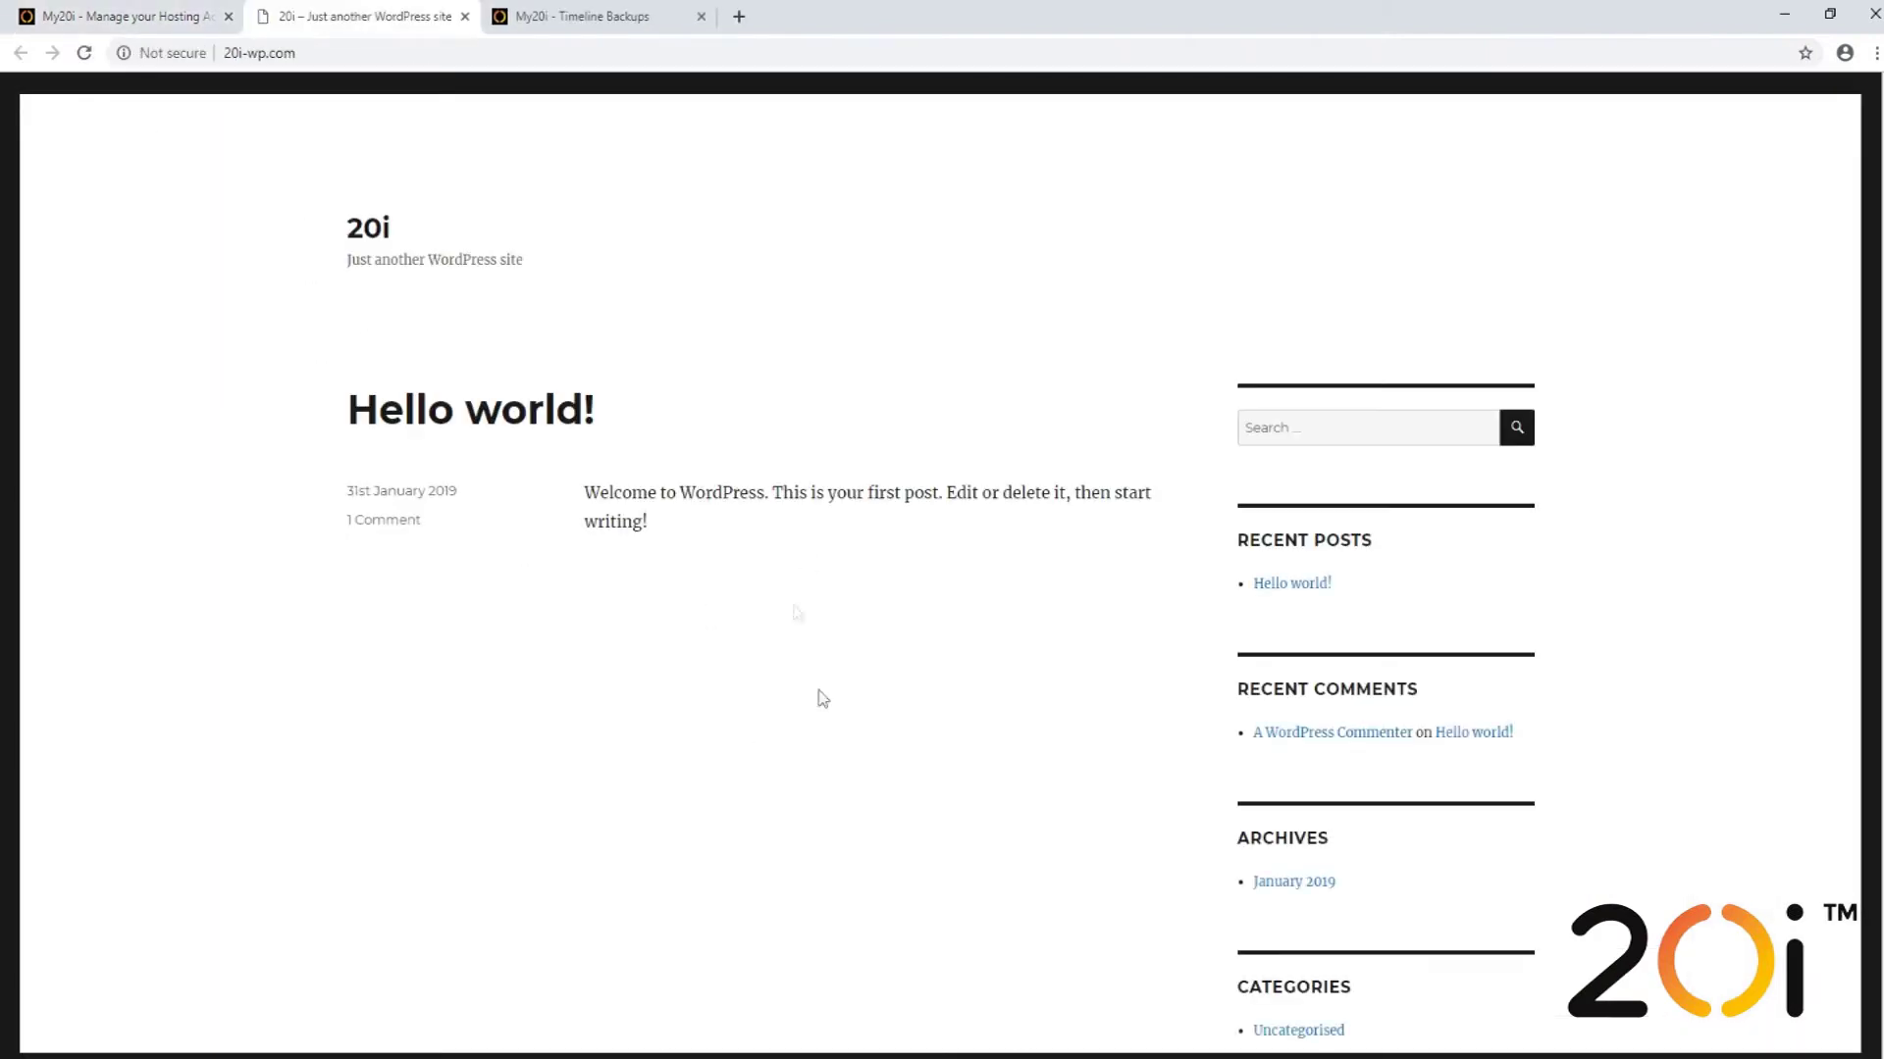
- Open the live 20iclone.com website from the hosting packages list and compare it with the 20i-wp.com site
left_click(147, 16)
left_click_drag(379, 536, 280, 535)
right_click(294, 536)
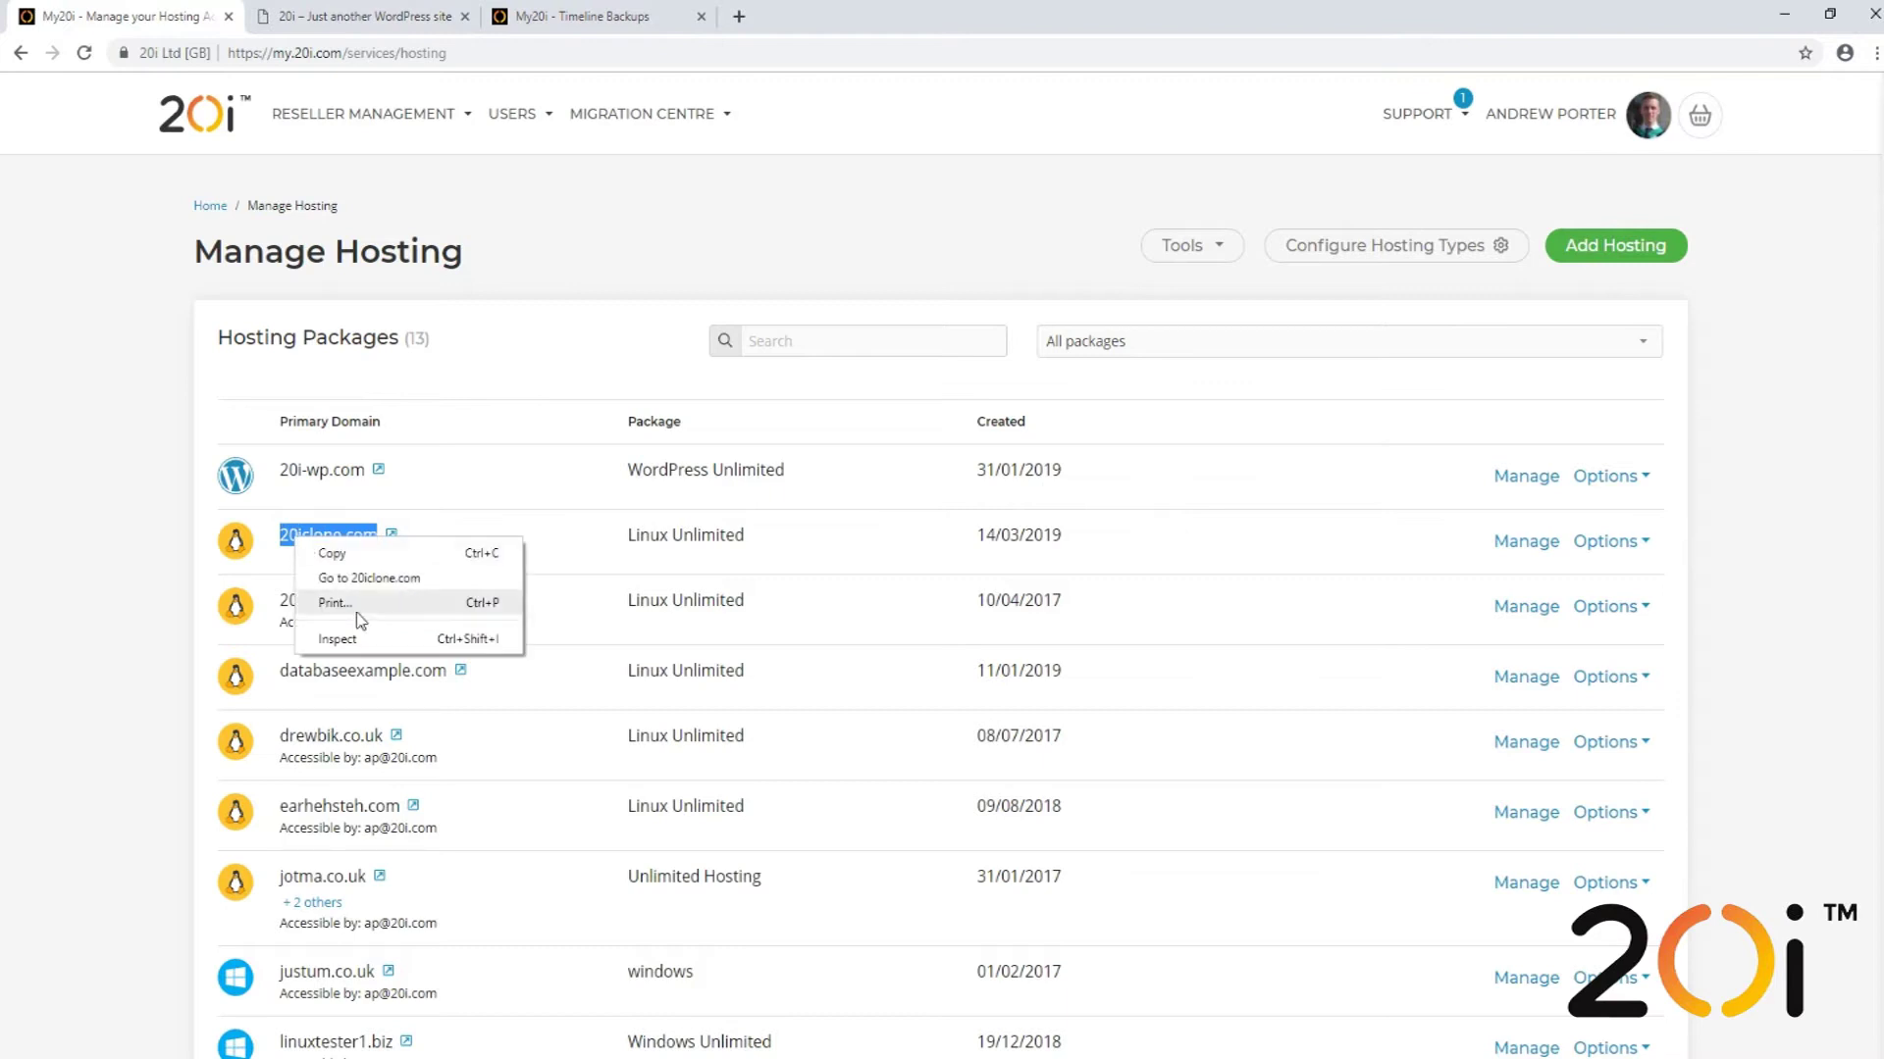
left_click(365, 581)
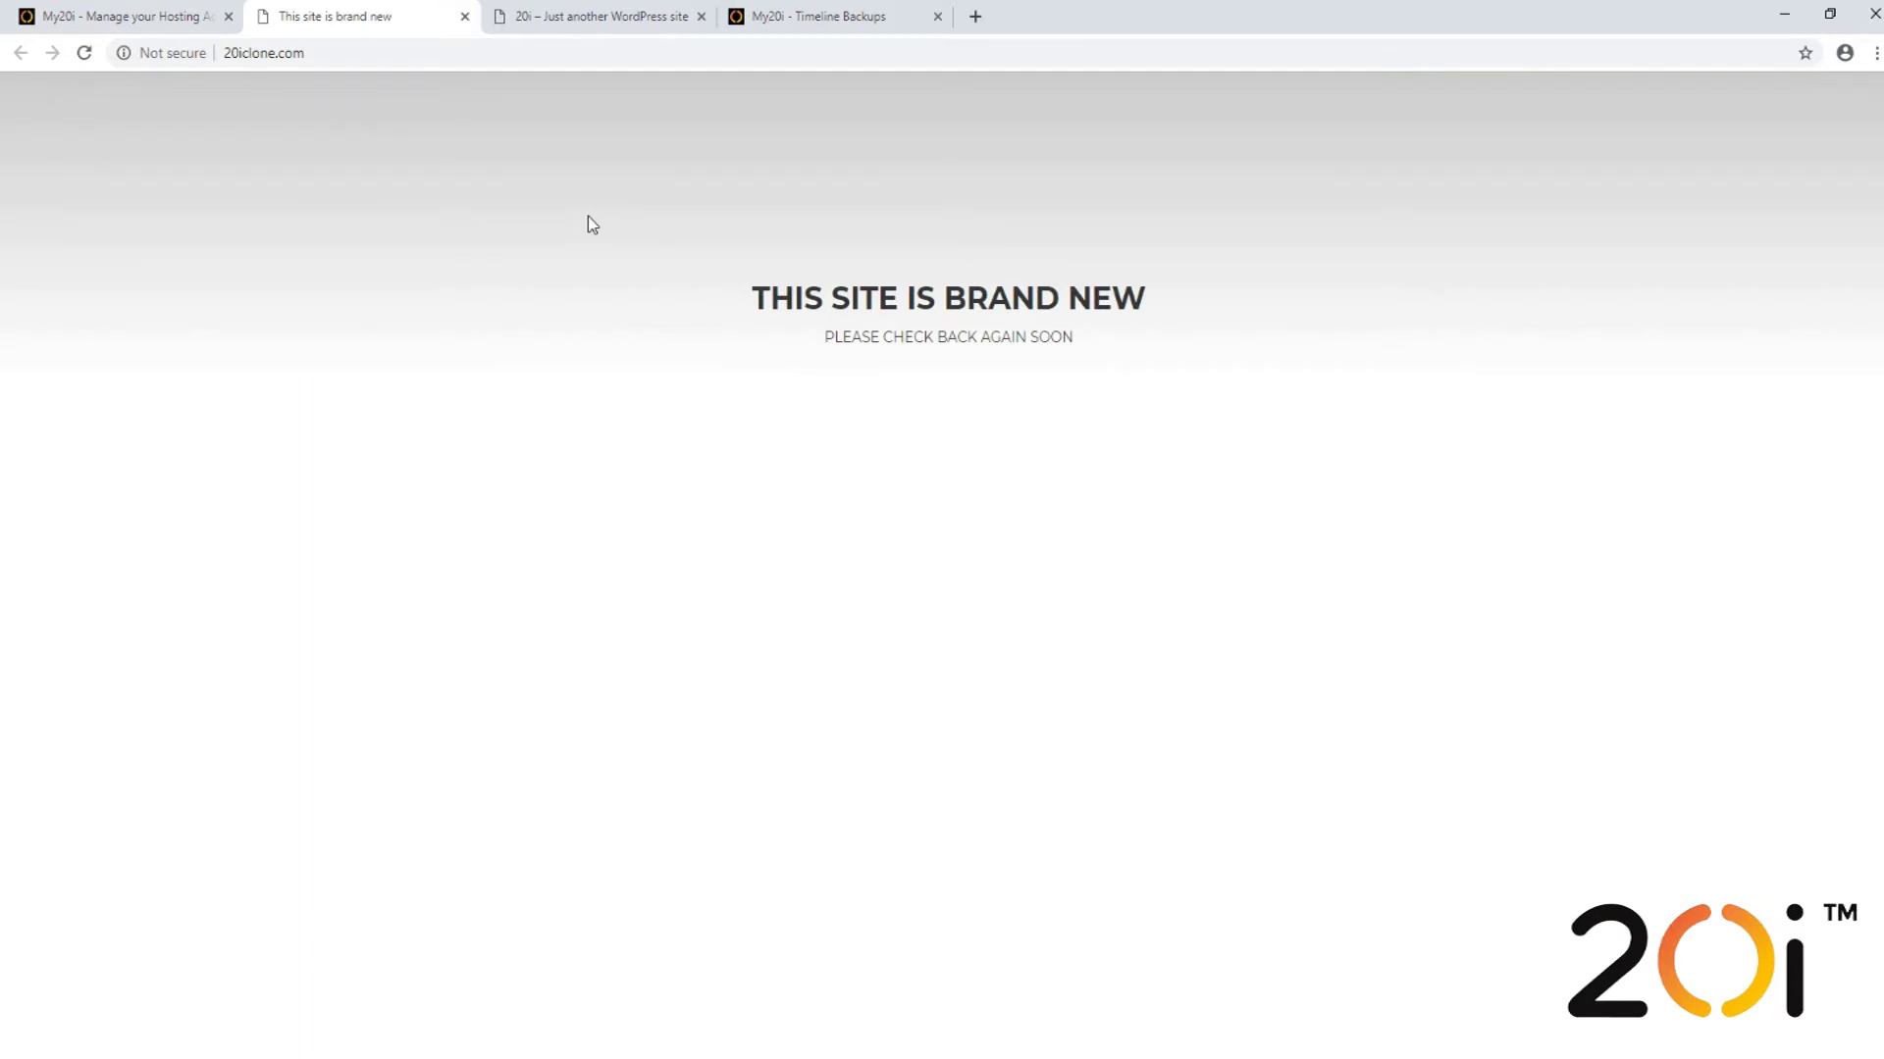
left_click(594, 16)
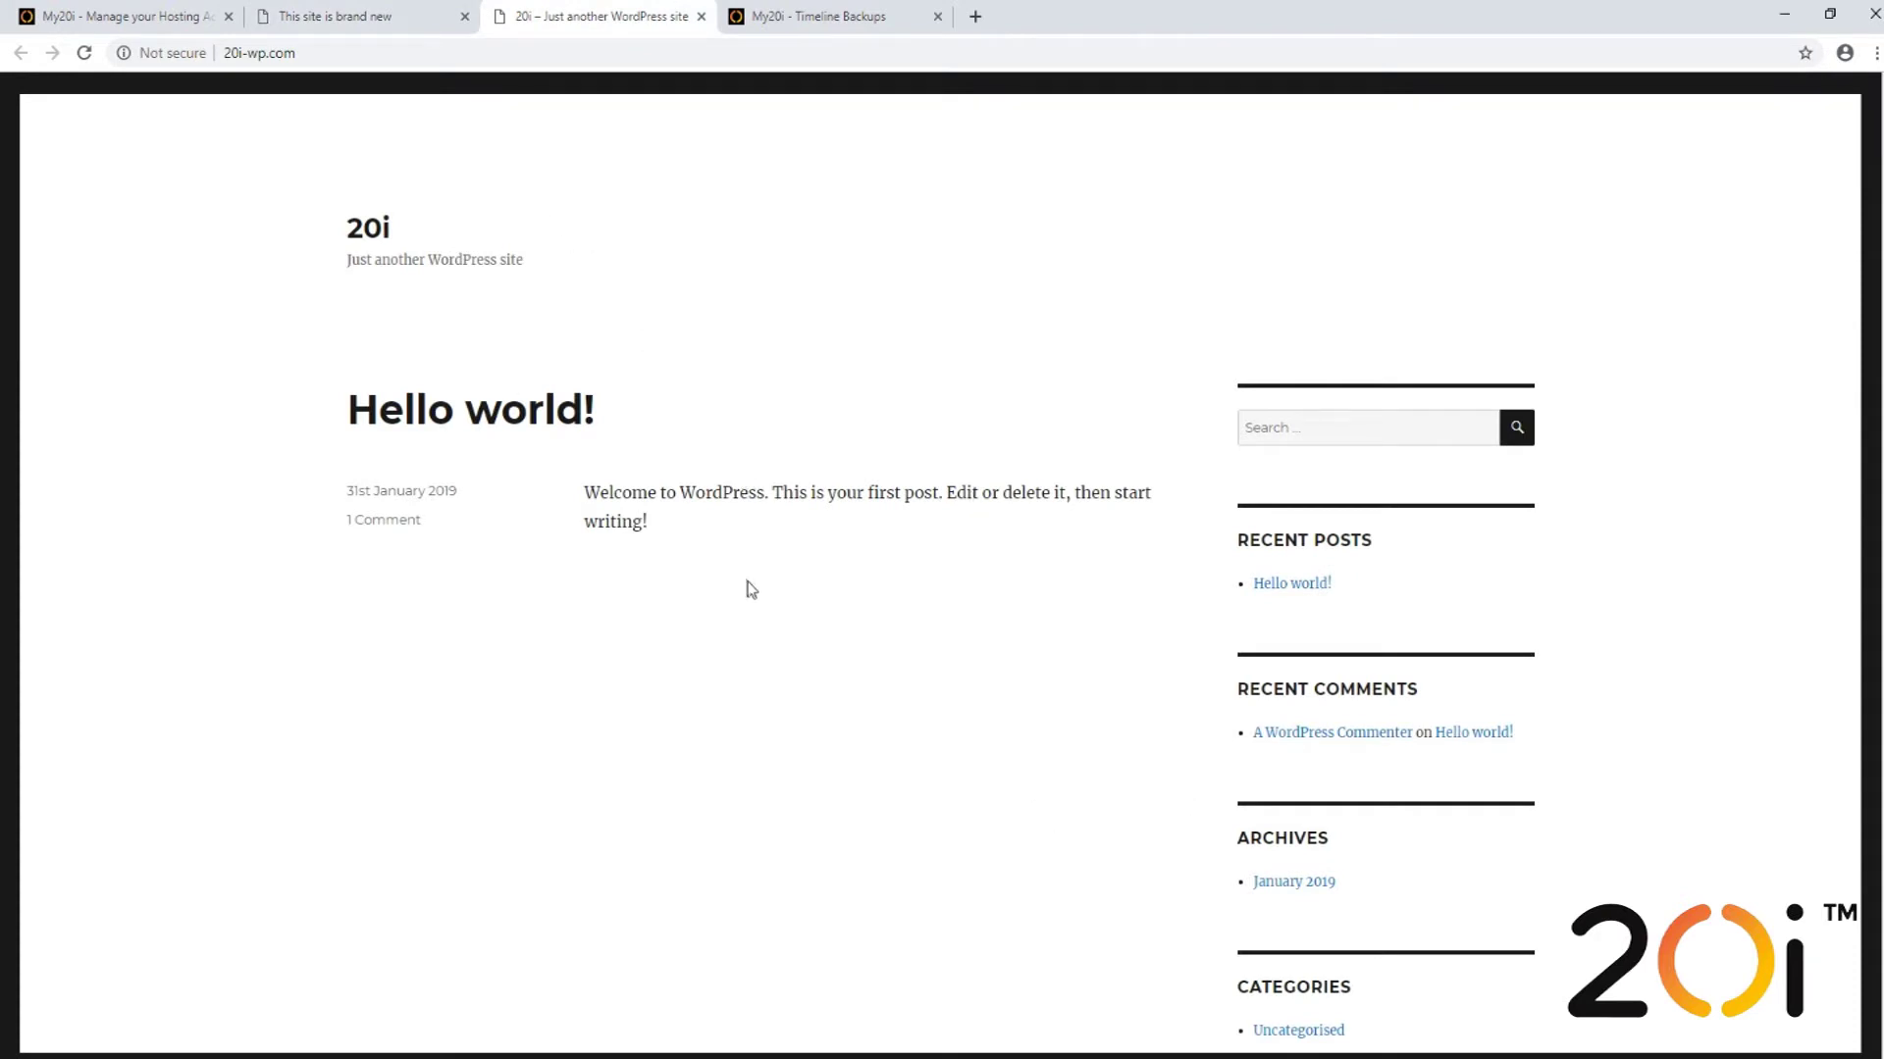
left_click(451, 23)
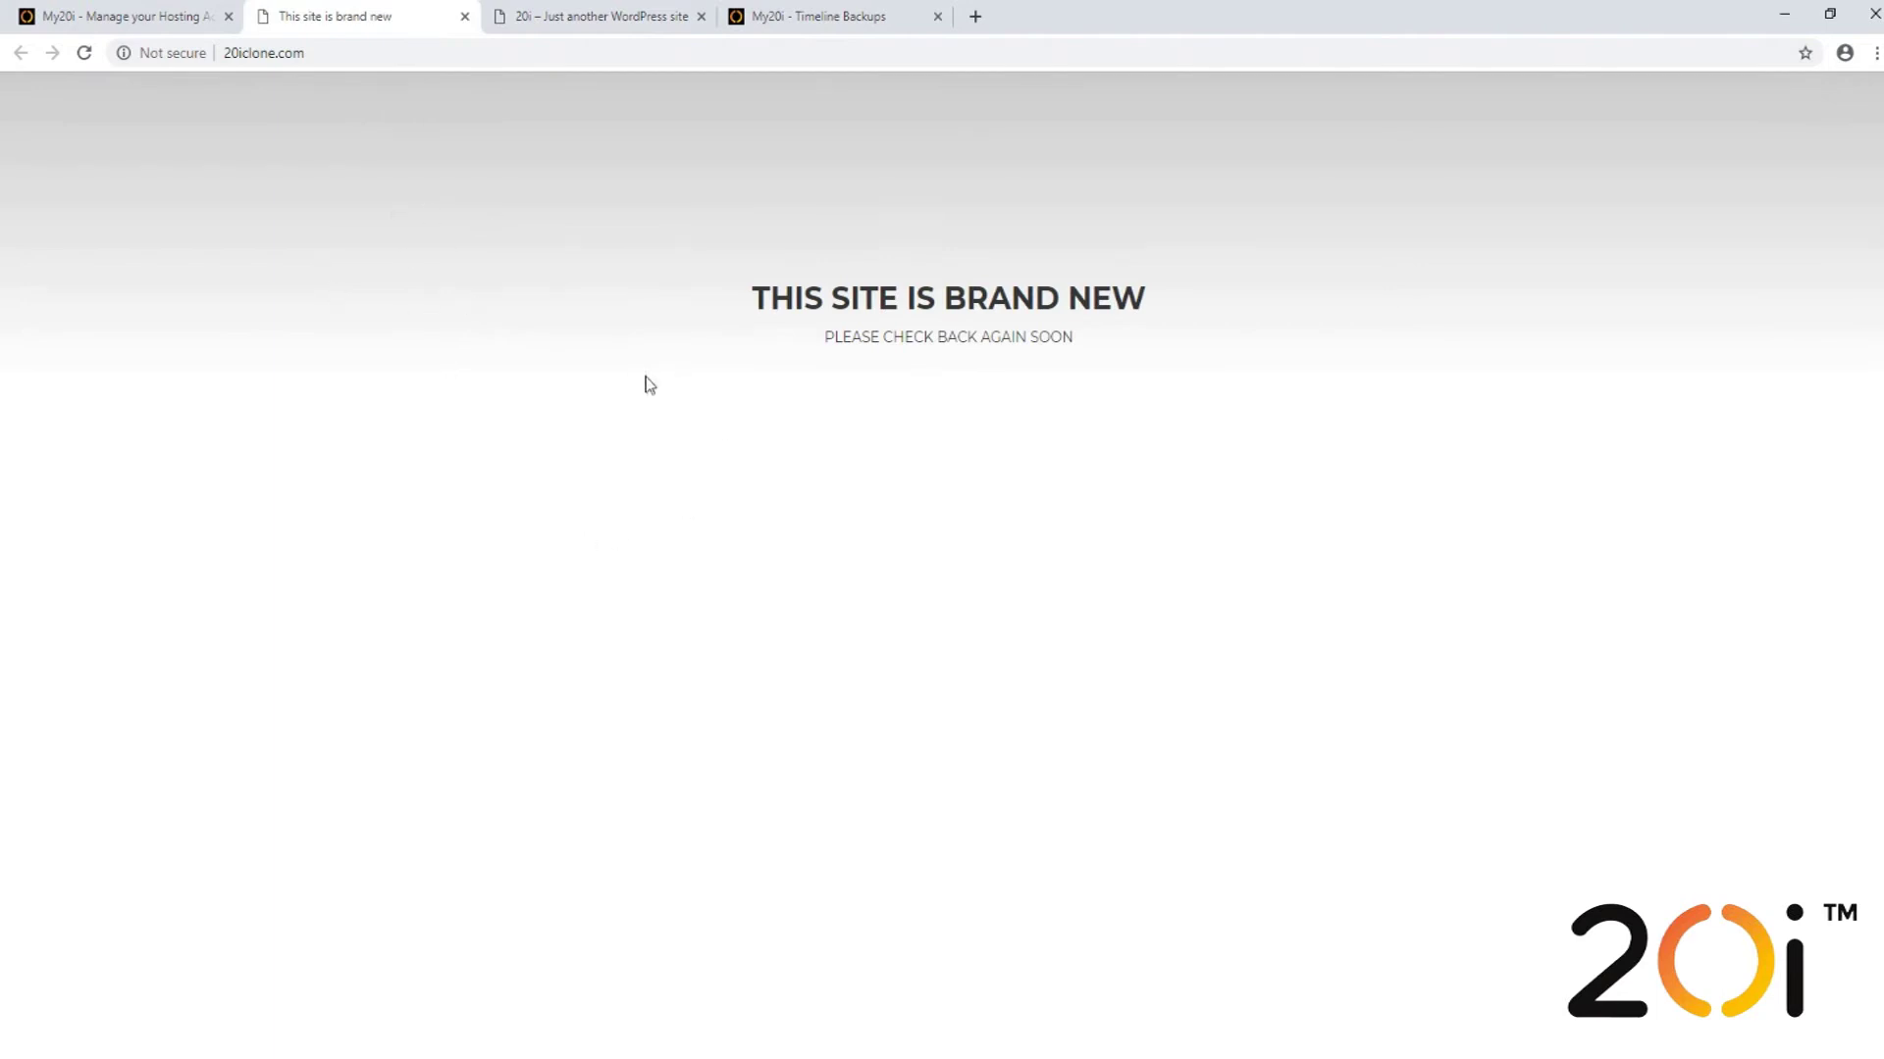
- Return to Timeline Backups, display the web snapshots for 20i-wp.com, and look through the available snapshot times
left_click(774, 24)
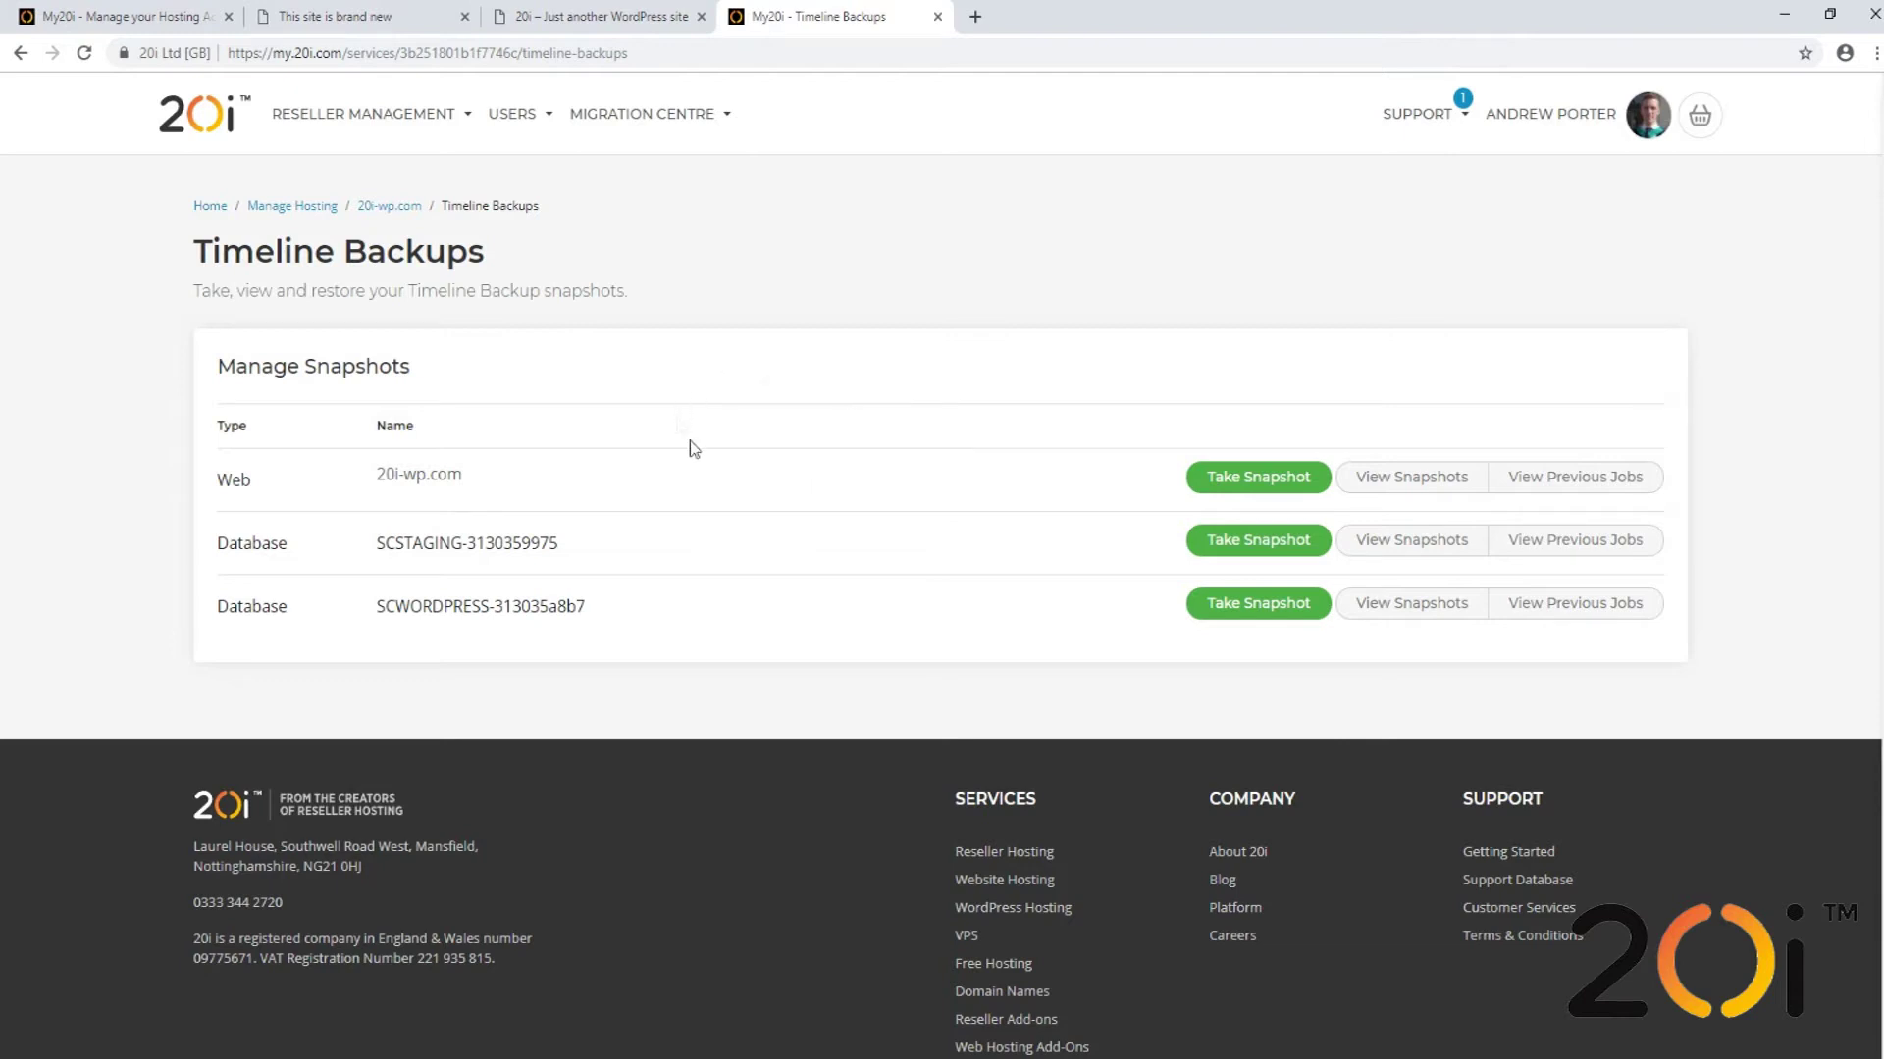
left_click(1413, 483)
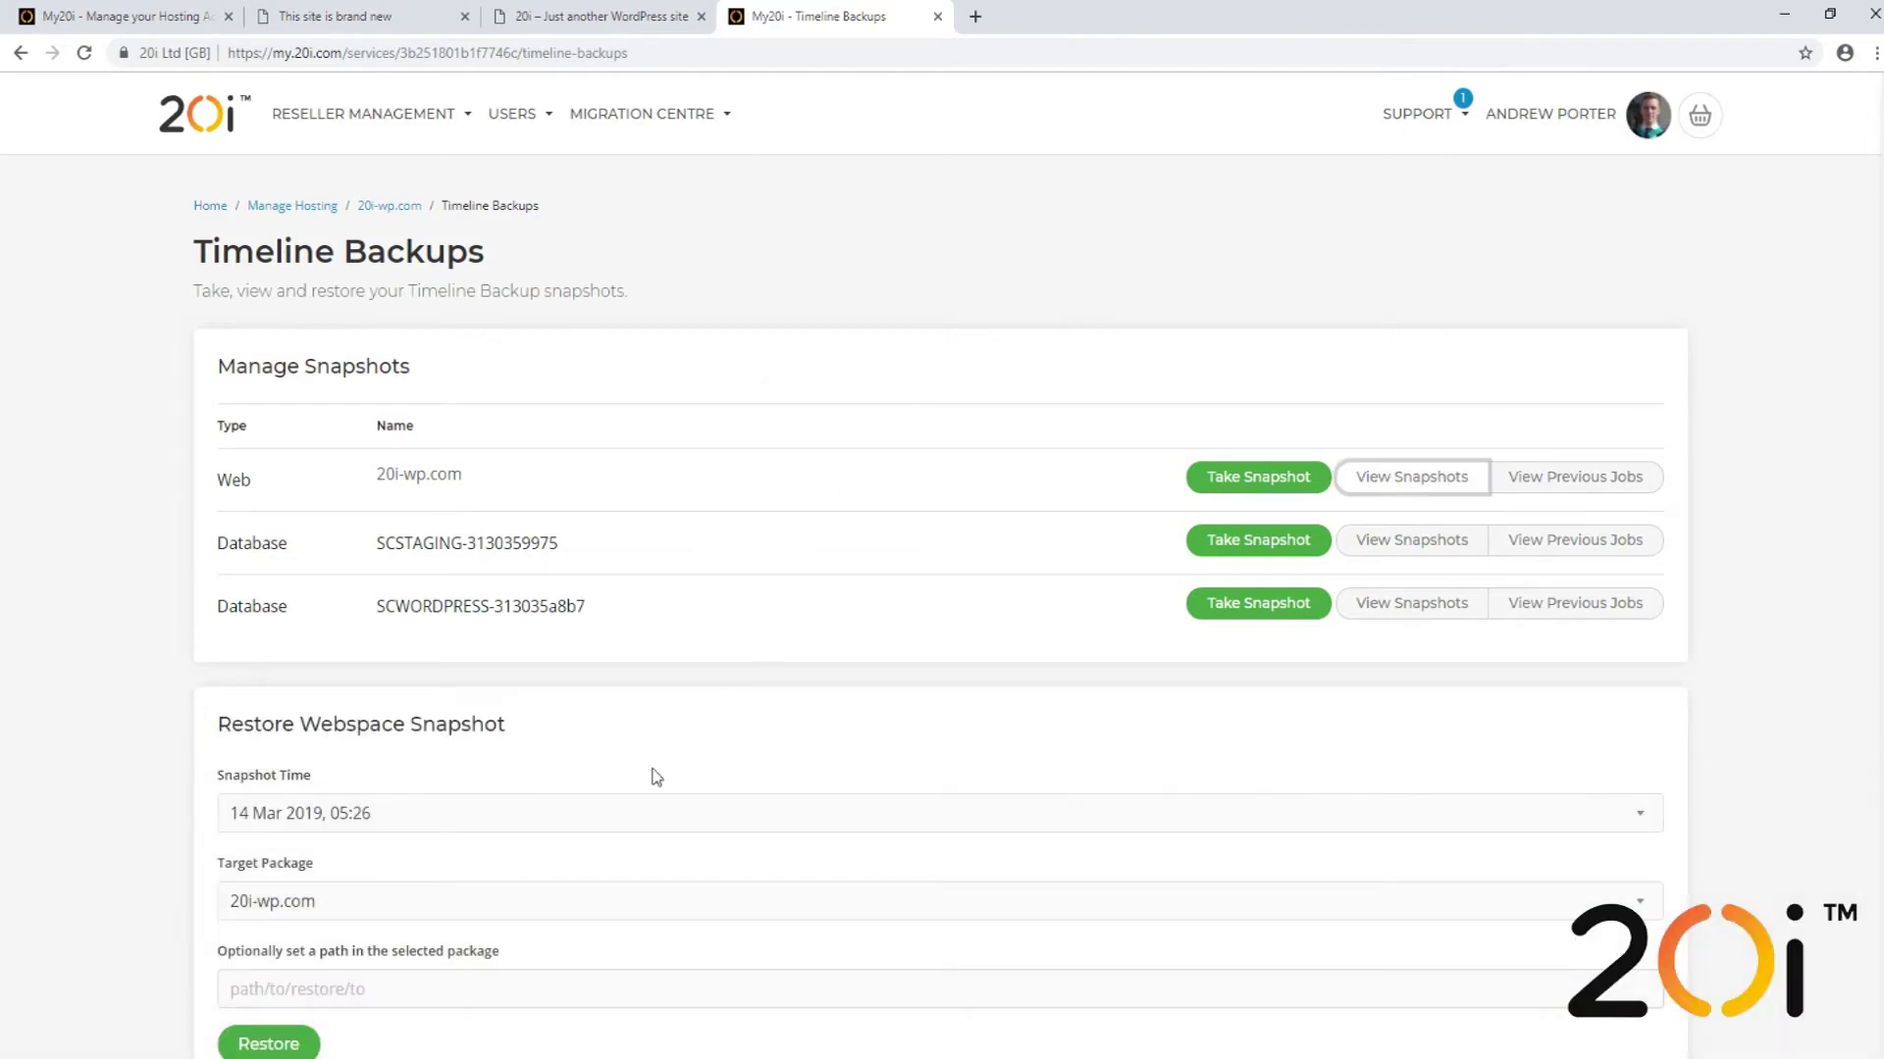
left_click(585, 821)
left_click(177, 697)
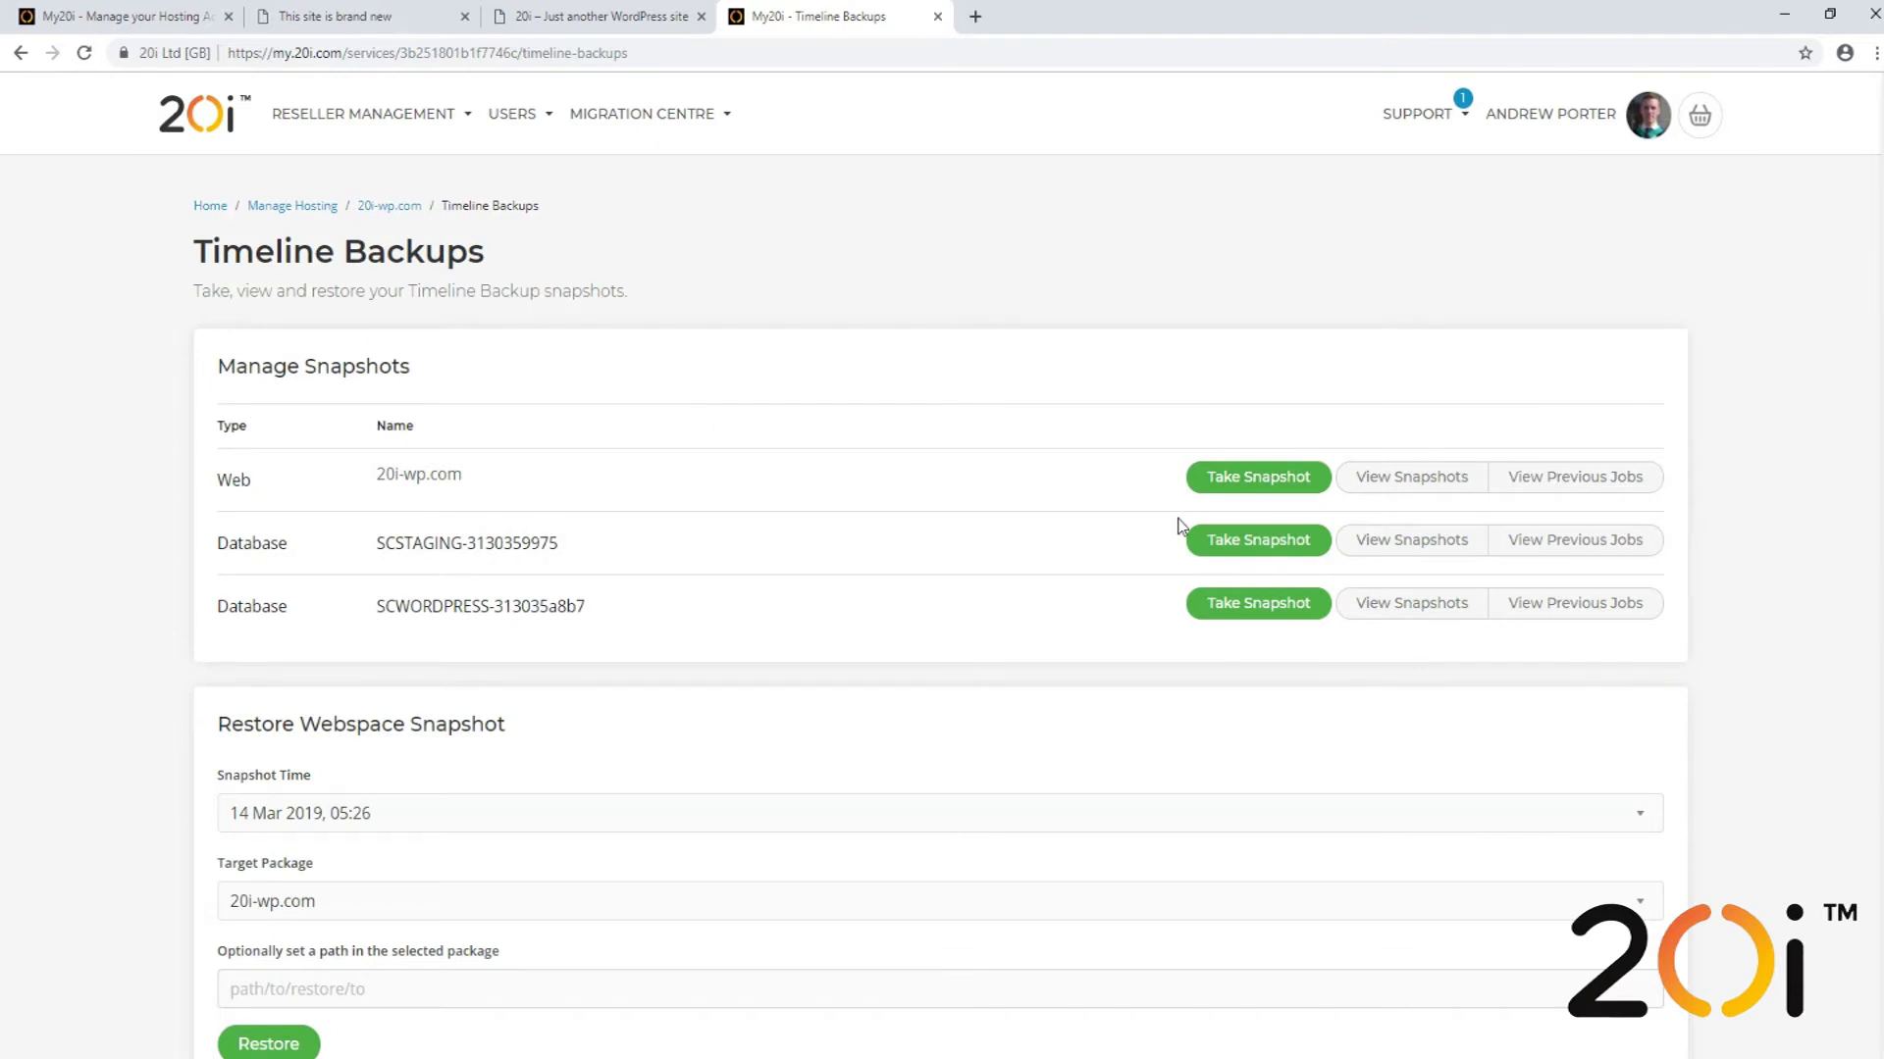
- Look through the packages available as the target for the webspace snapshot restore
scroll(1102, 521, "down", 2)
left_click(622, 697)
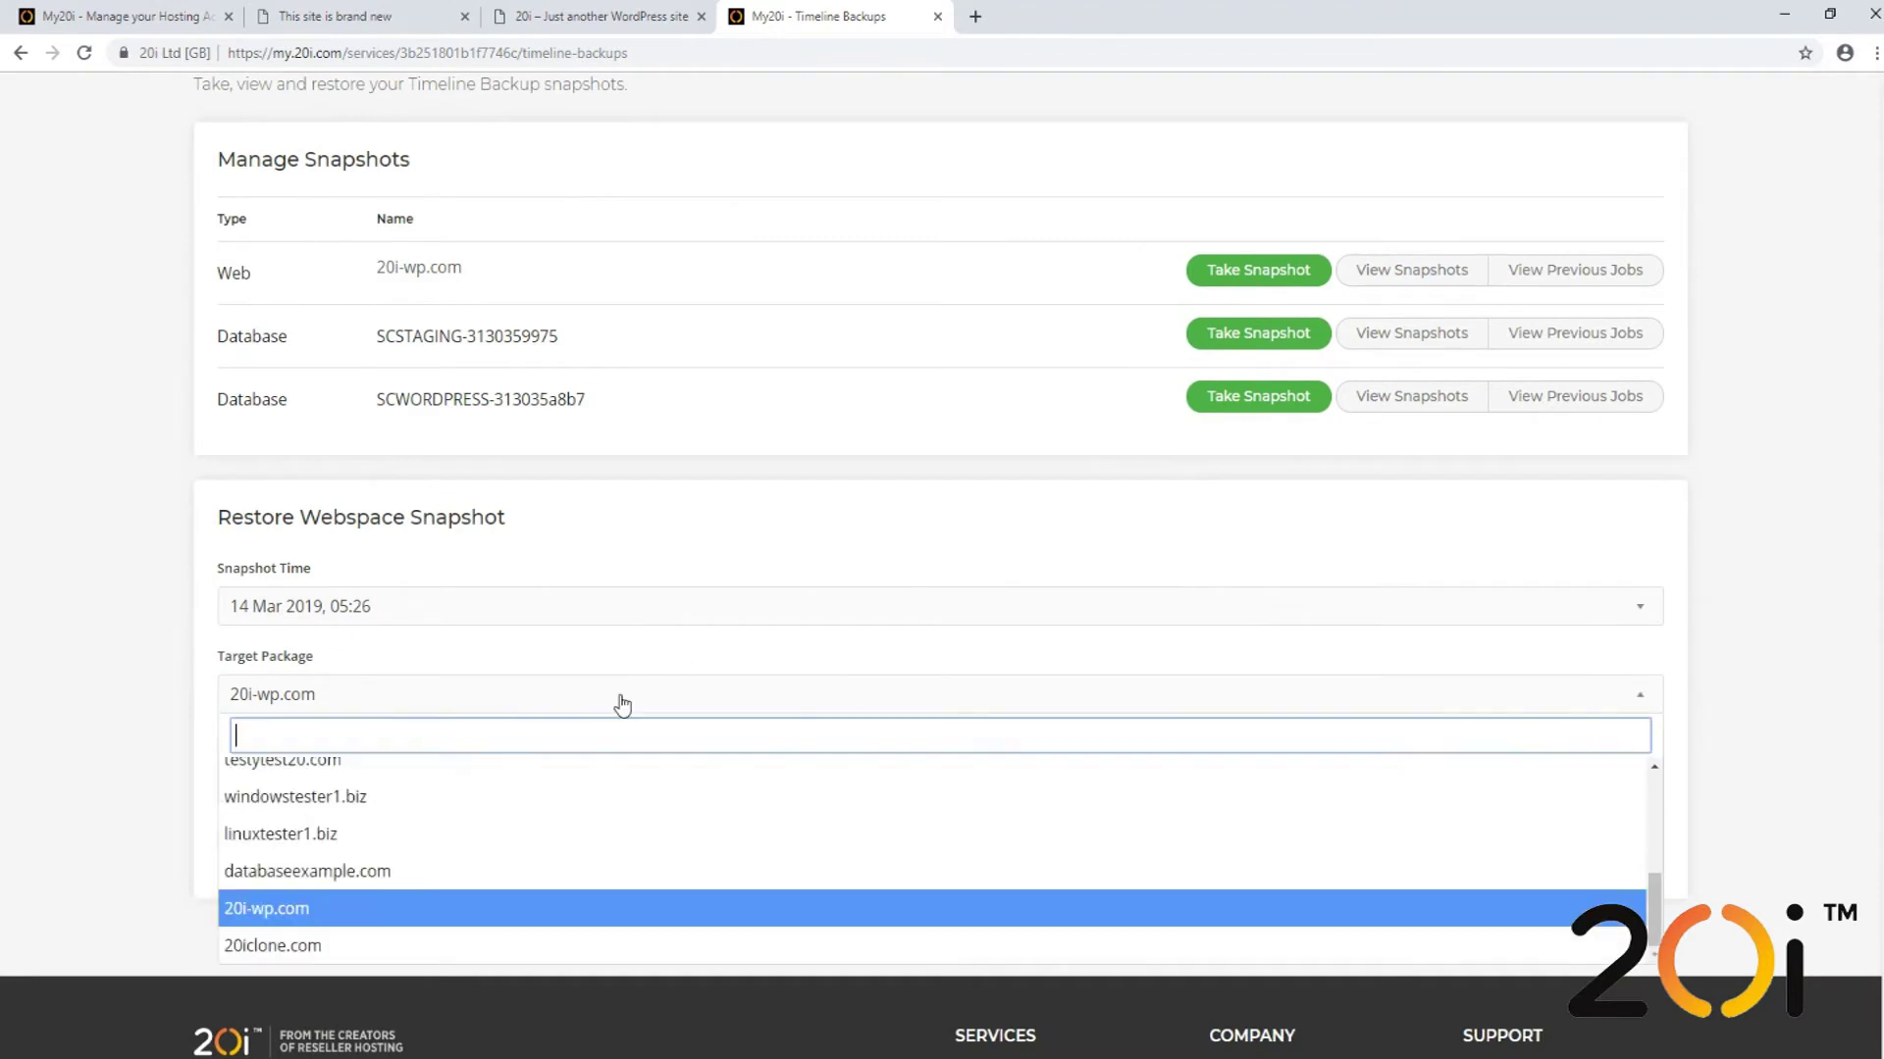
scroll(456, 854, "up", 2)
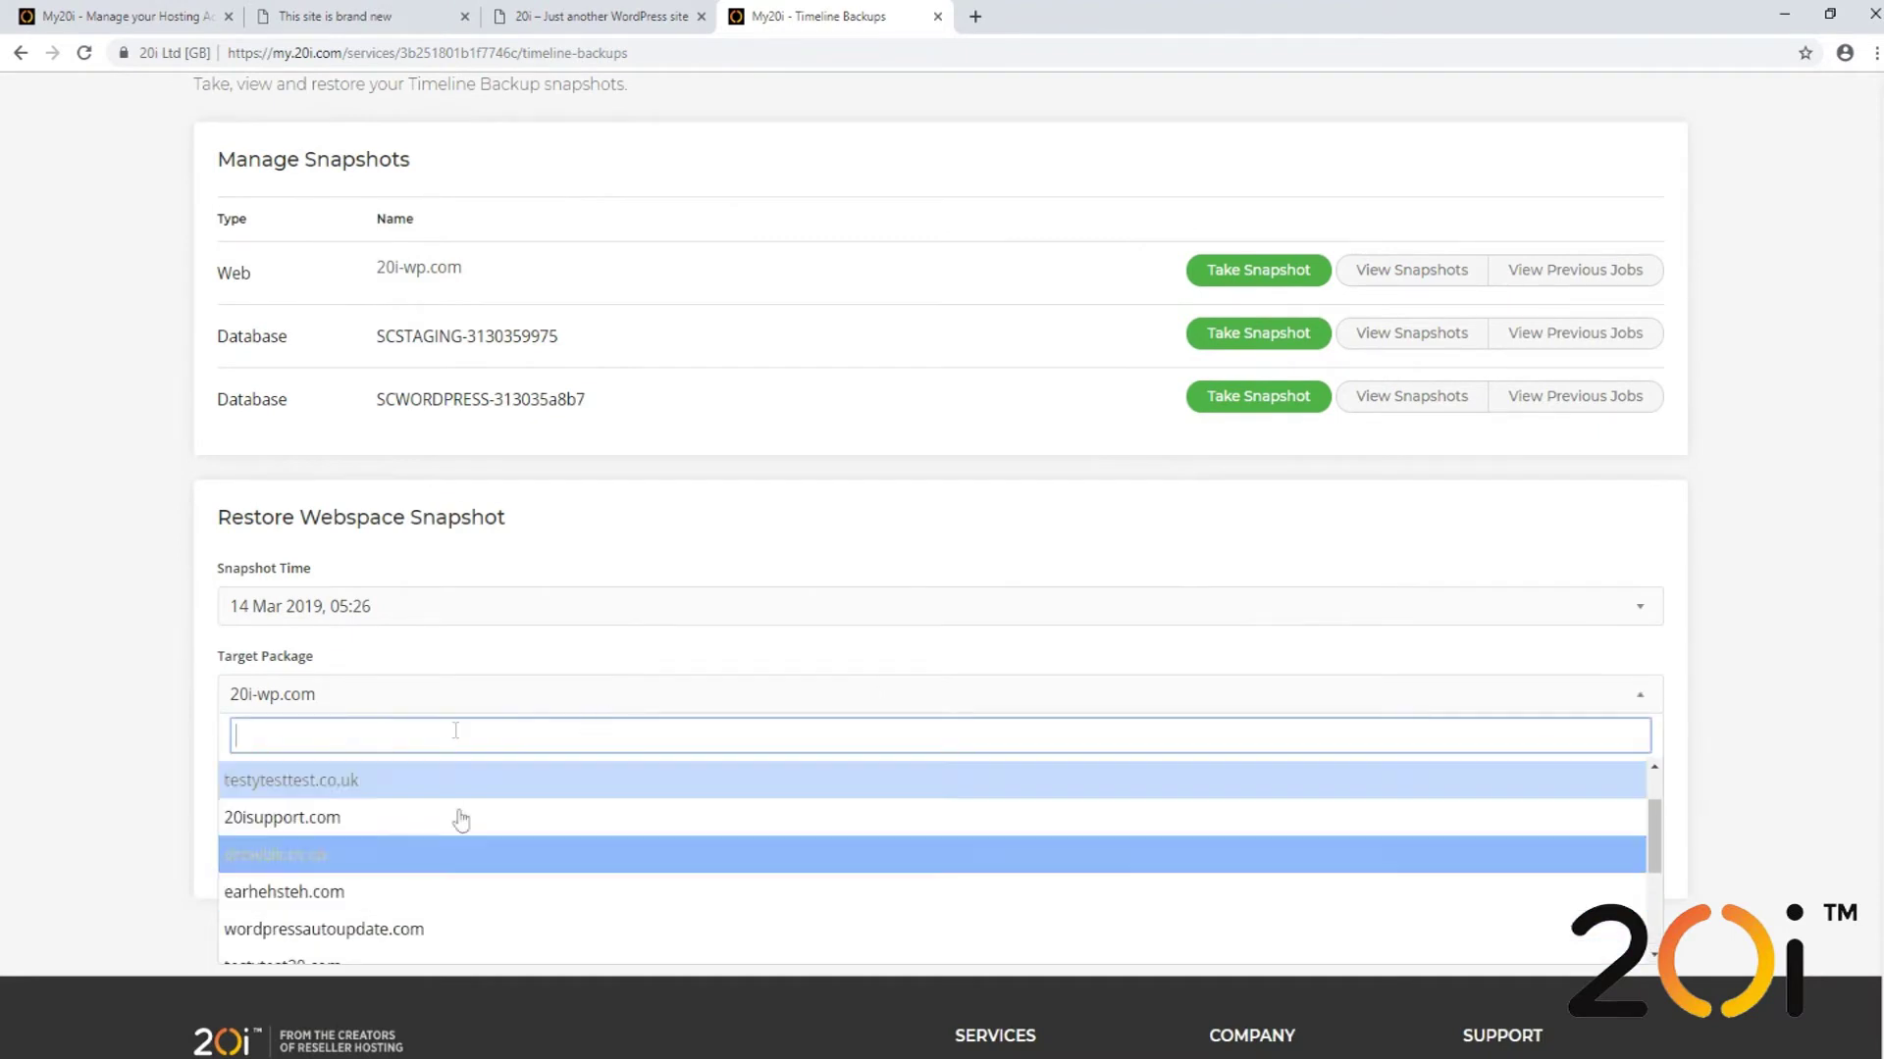
left_click(139, 711)
scroll(197, 703, "up", 2)
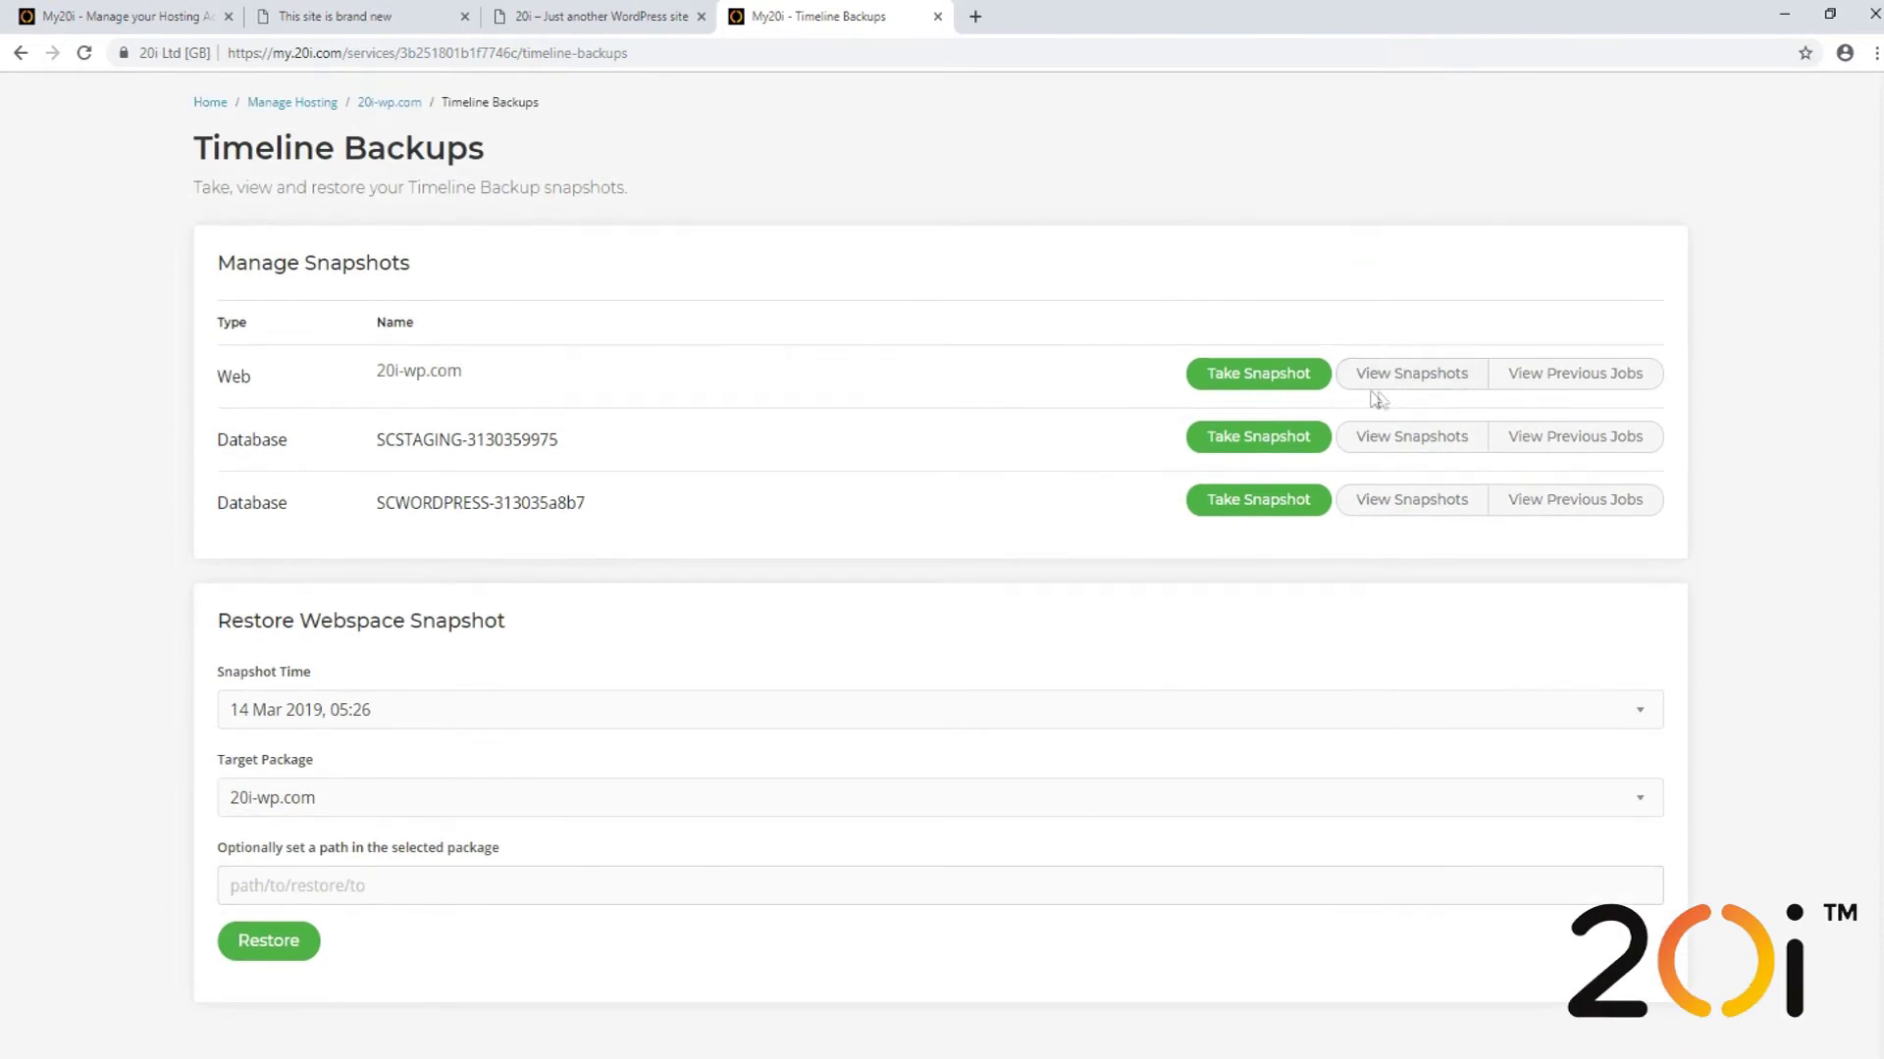
- Configure the webspace restore with the 14 Mar 2019, 05:26 snapshot and 20iclone.com as the target package
left_click(1410, 383)
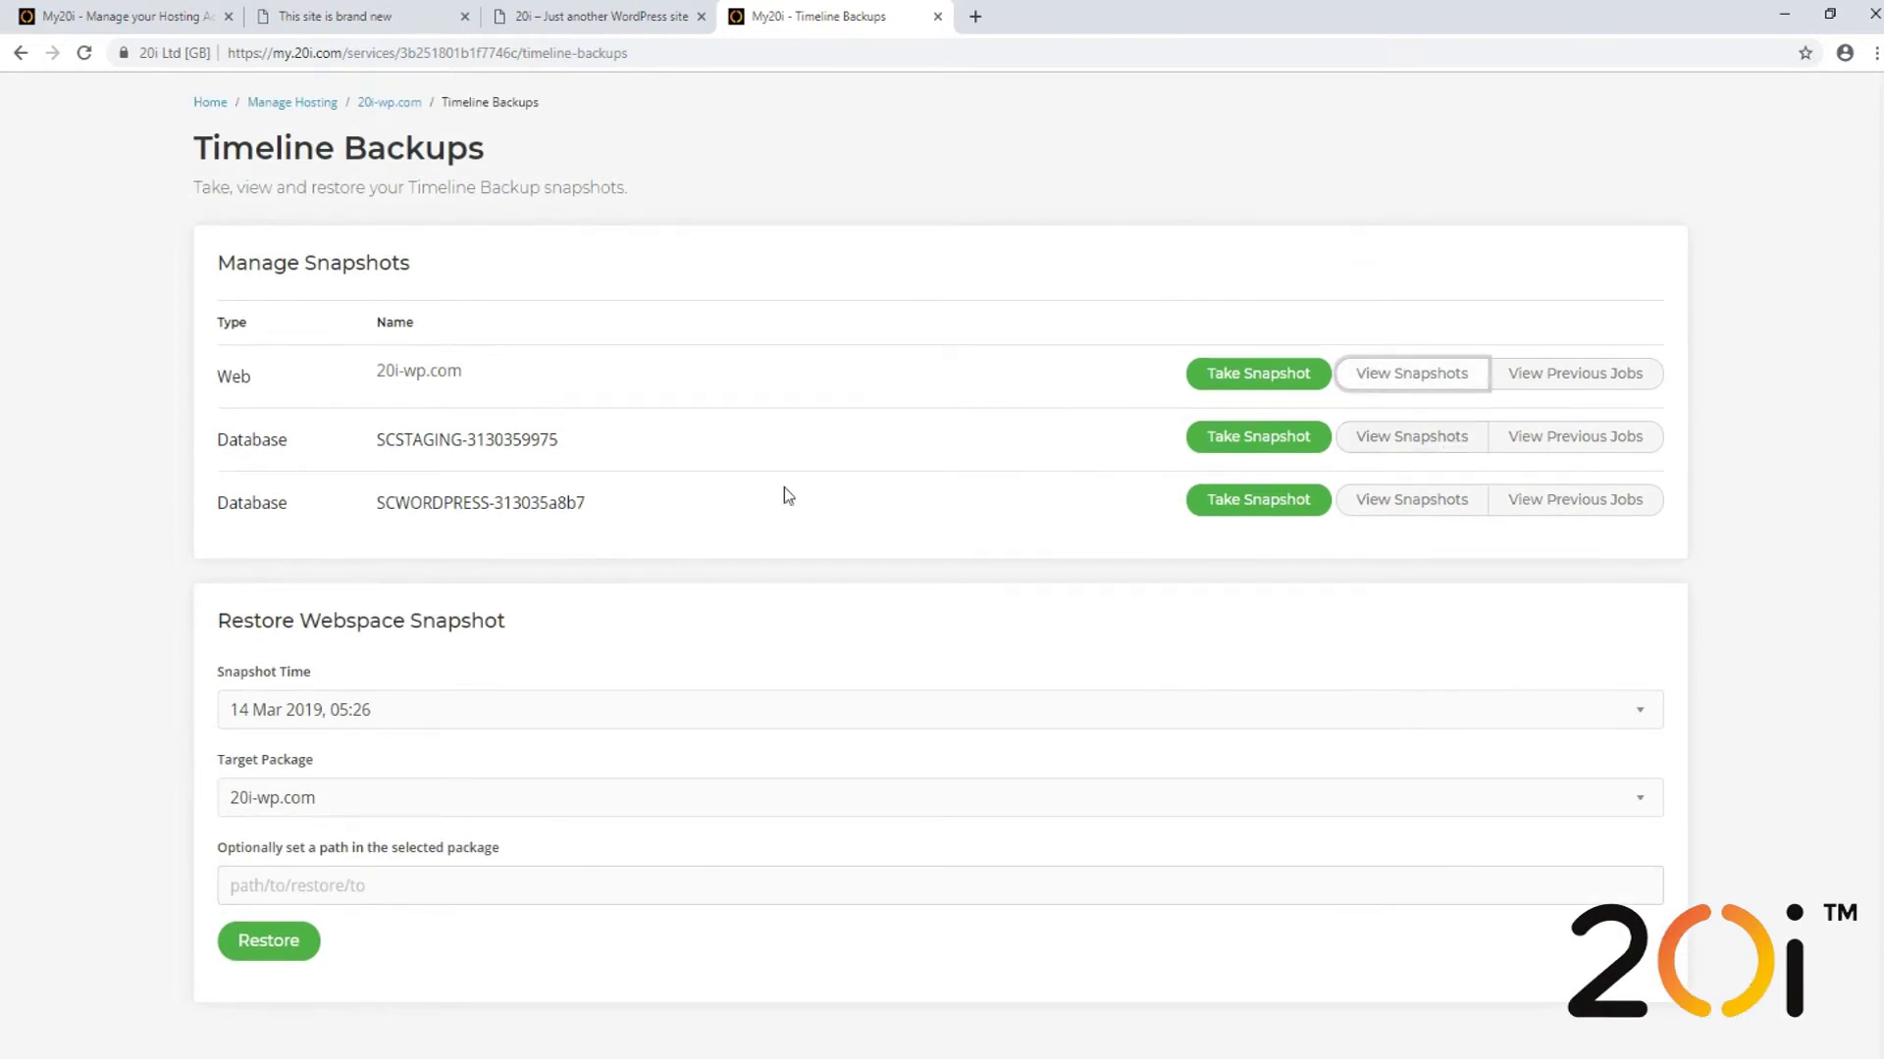
left_click(316, 710)
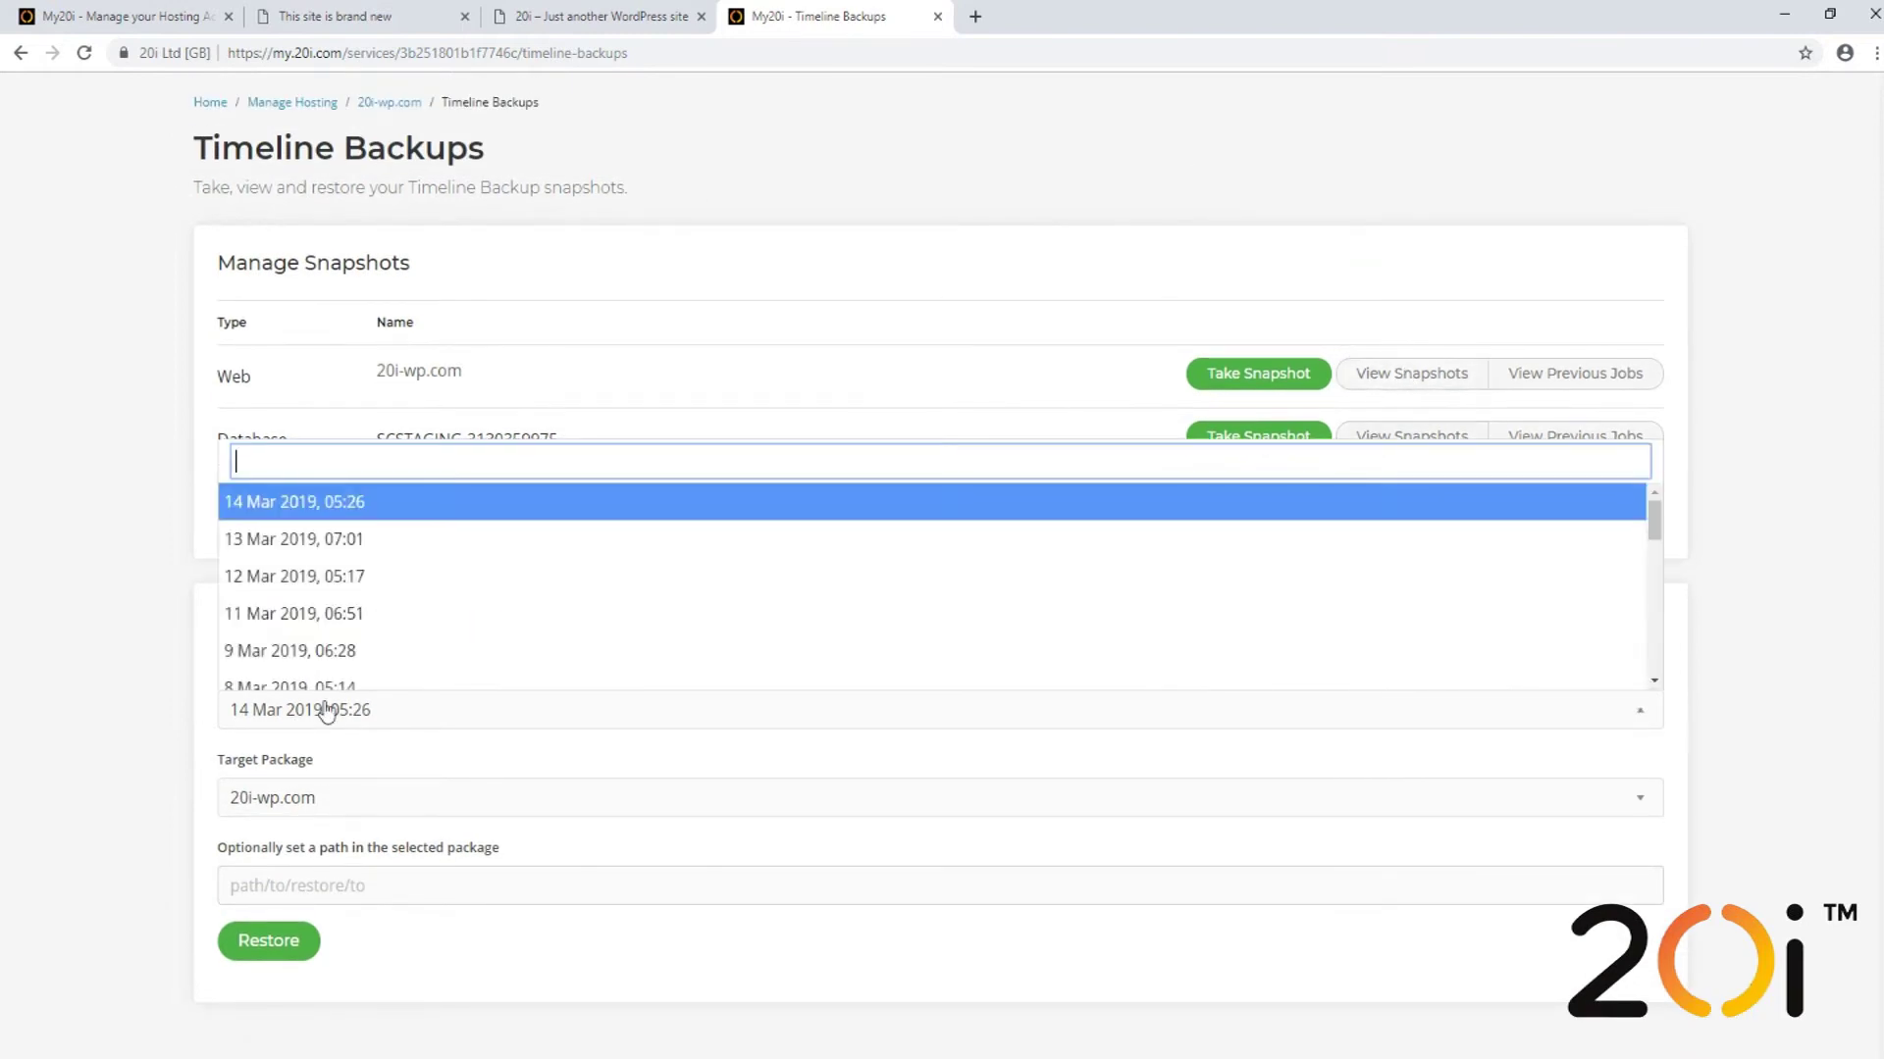
left_click(296, 508)
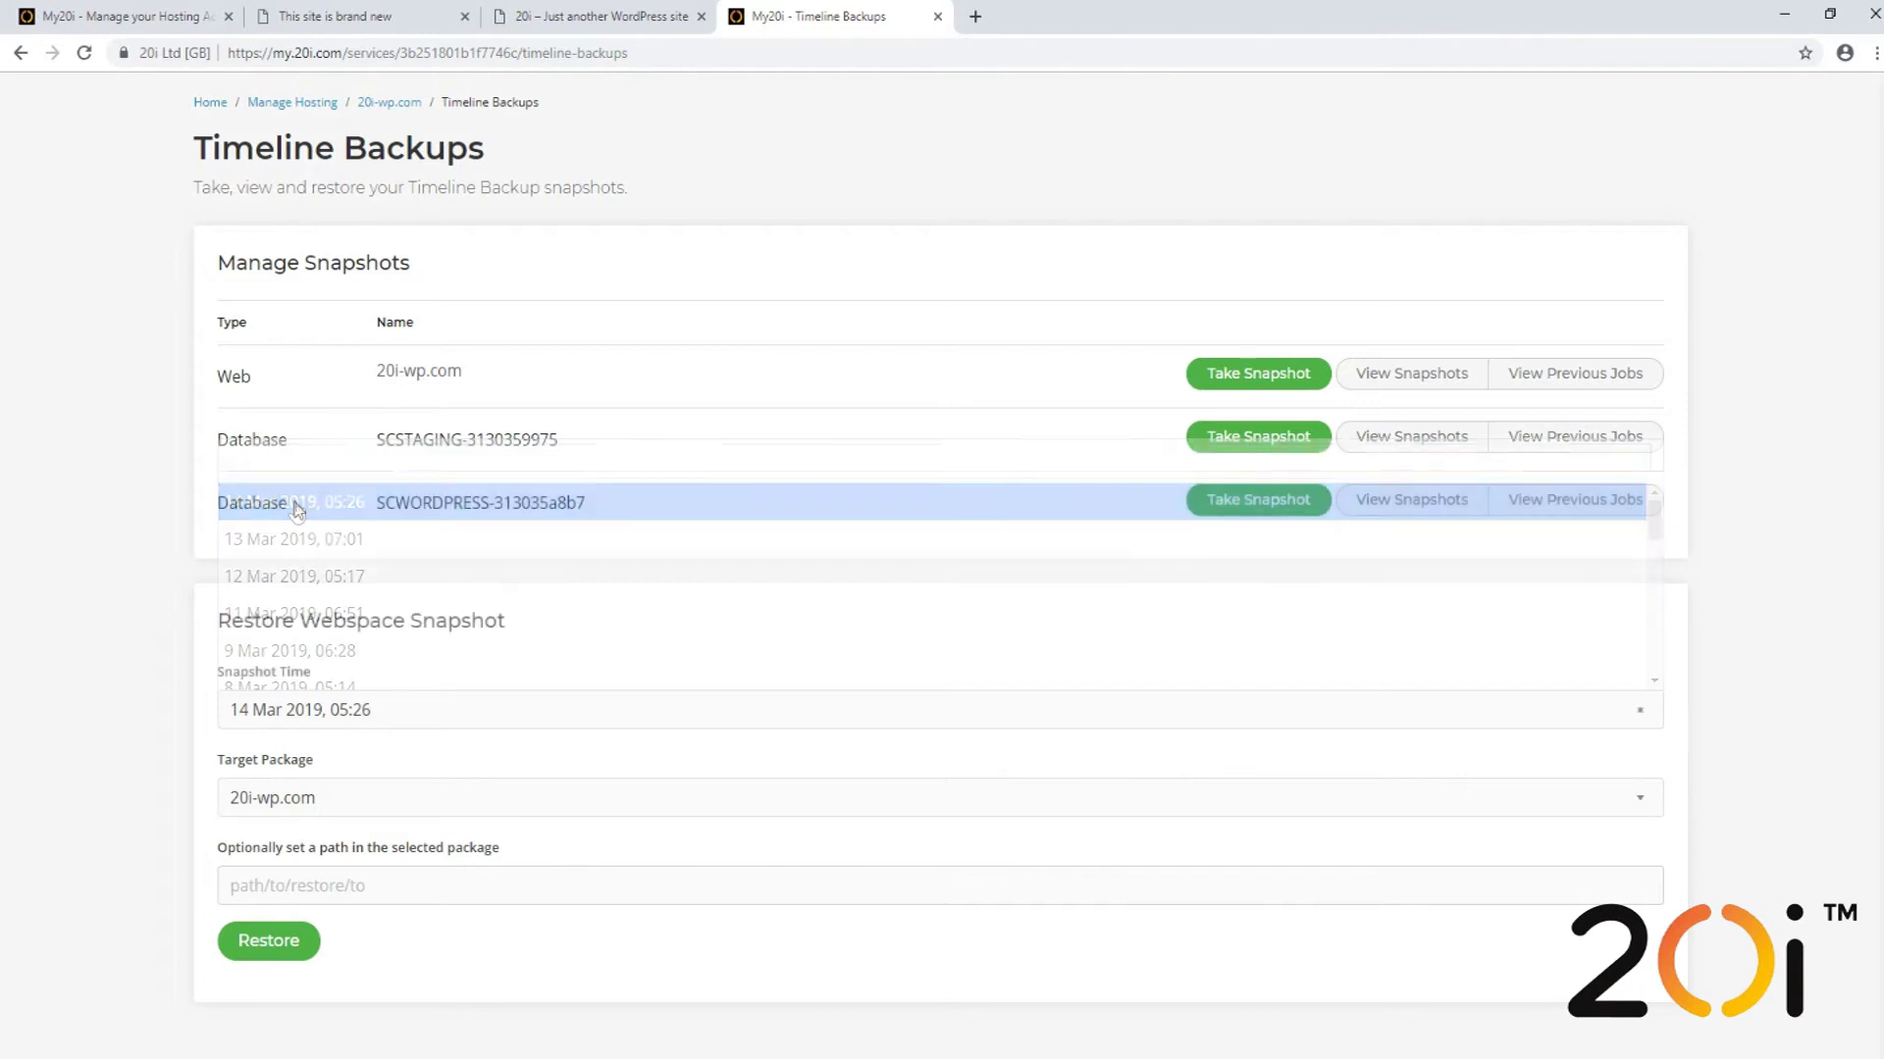
left_click(285, 800)
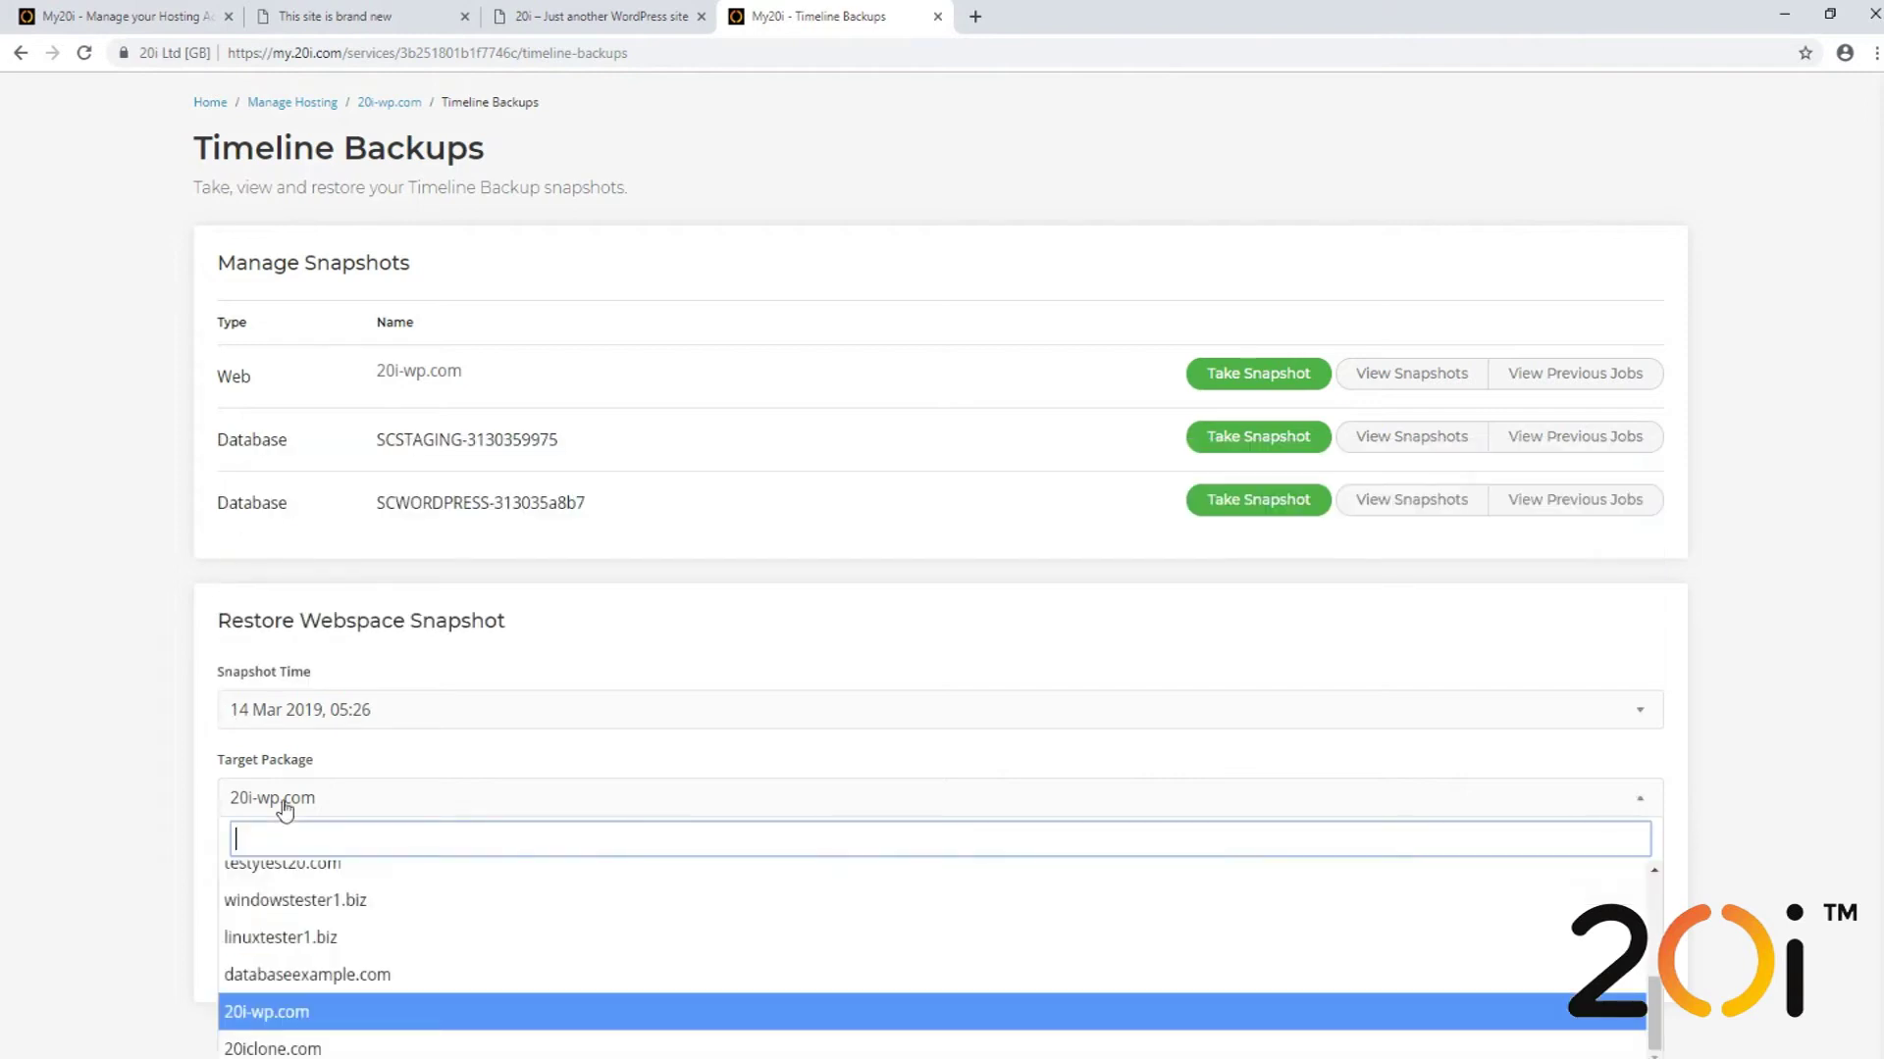
left_click(297, 1048)
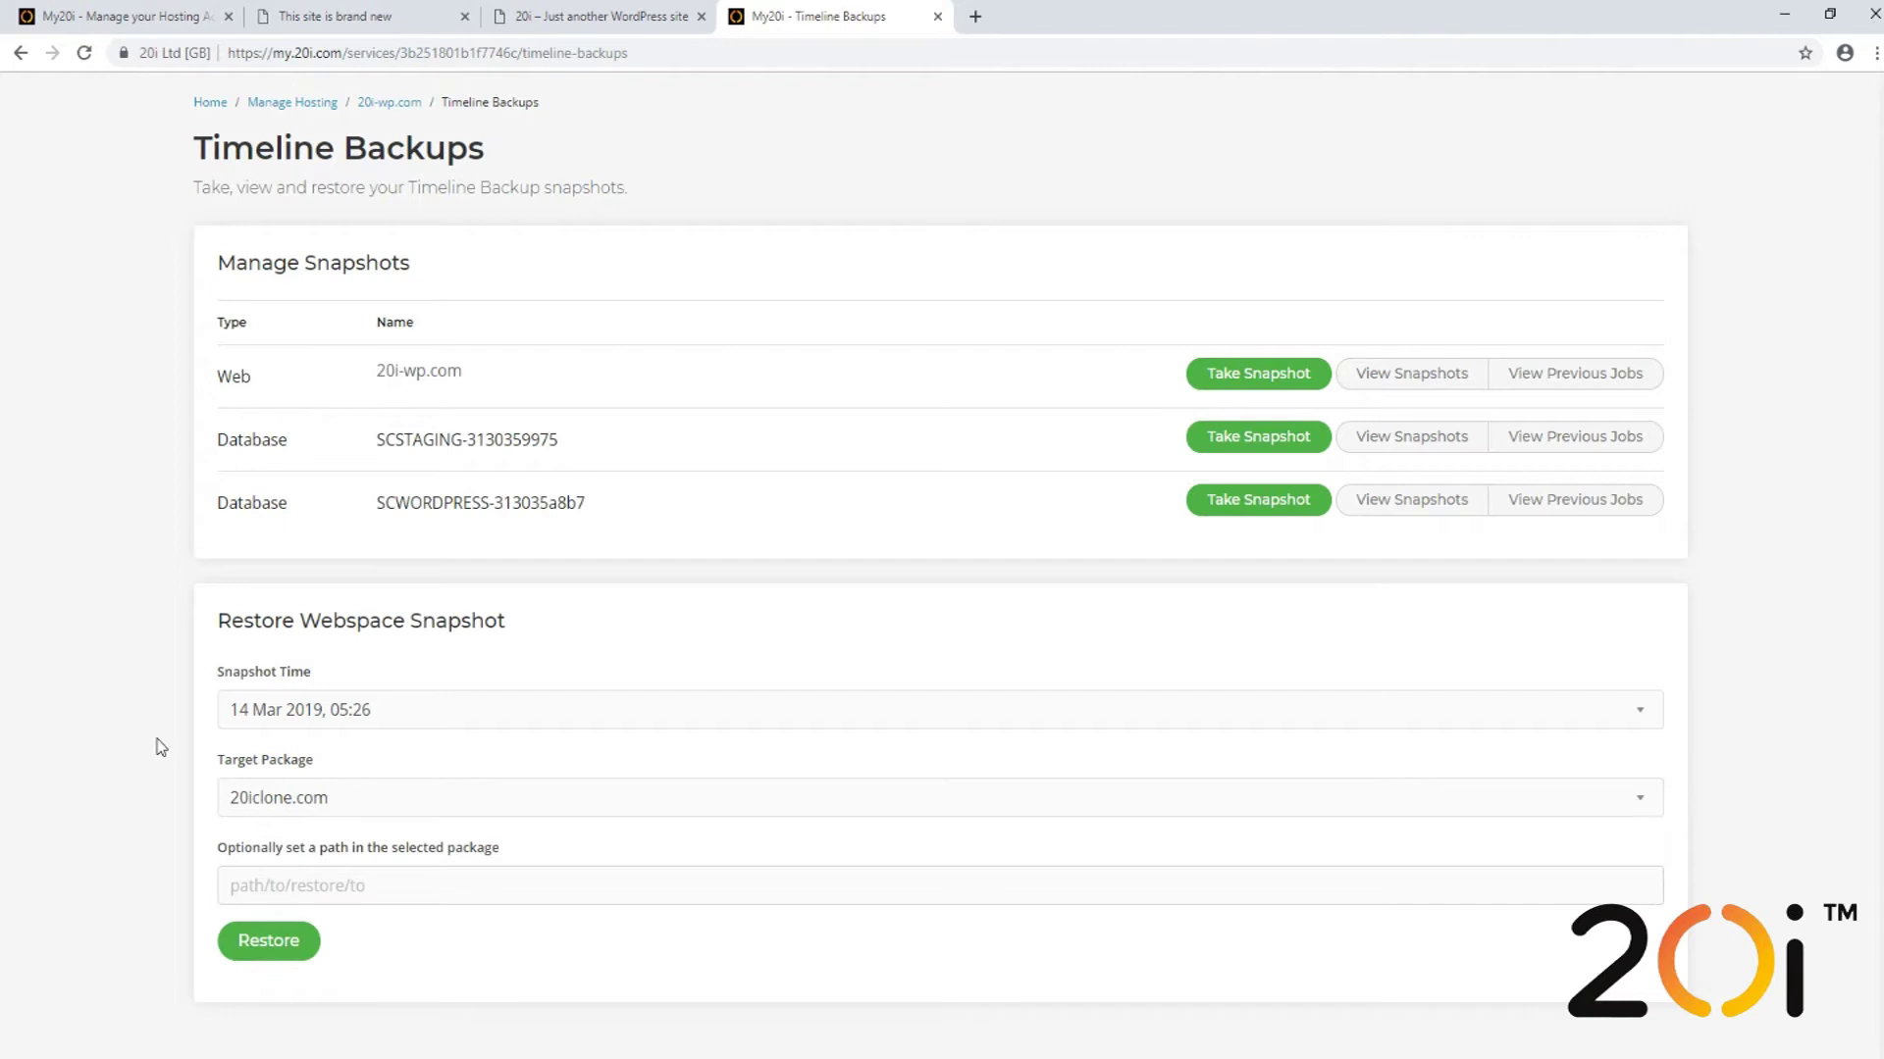
- Restore the webspace snapshot with the optional path left blank, and check the restore's status in the previous jobs
left_click(334, 889)
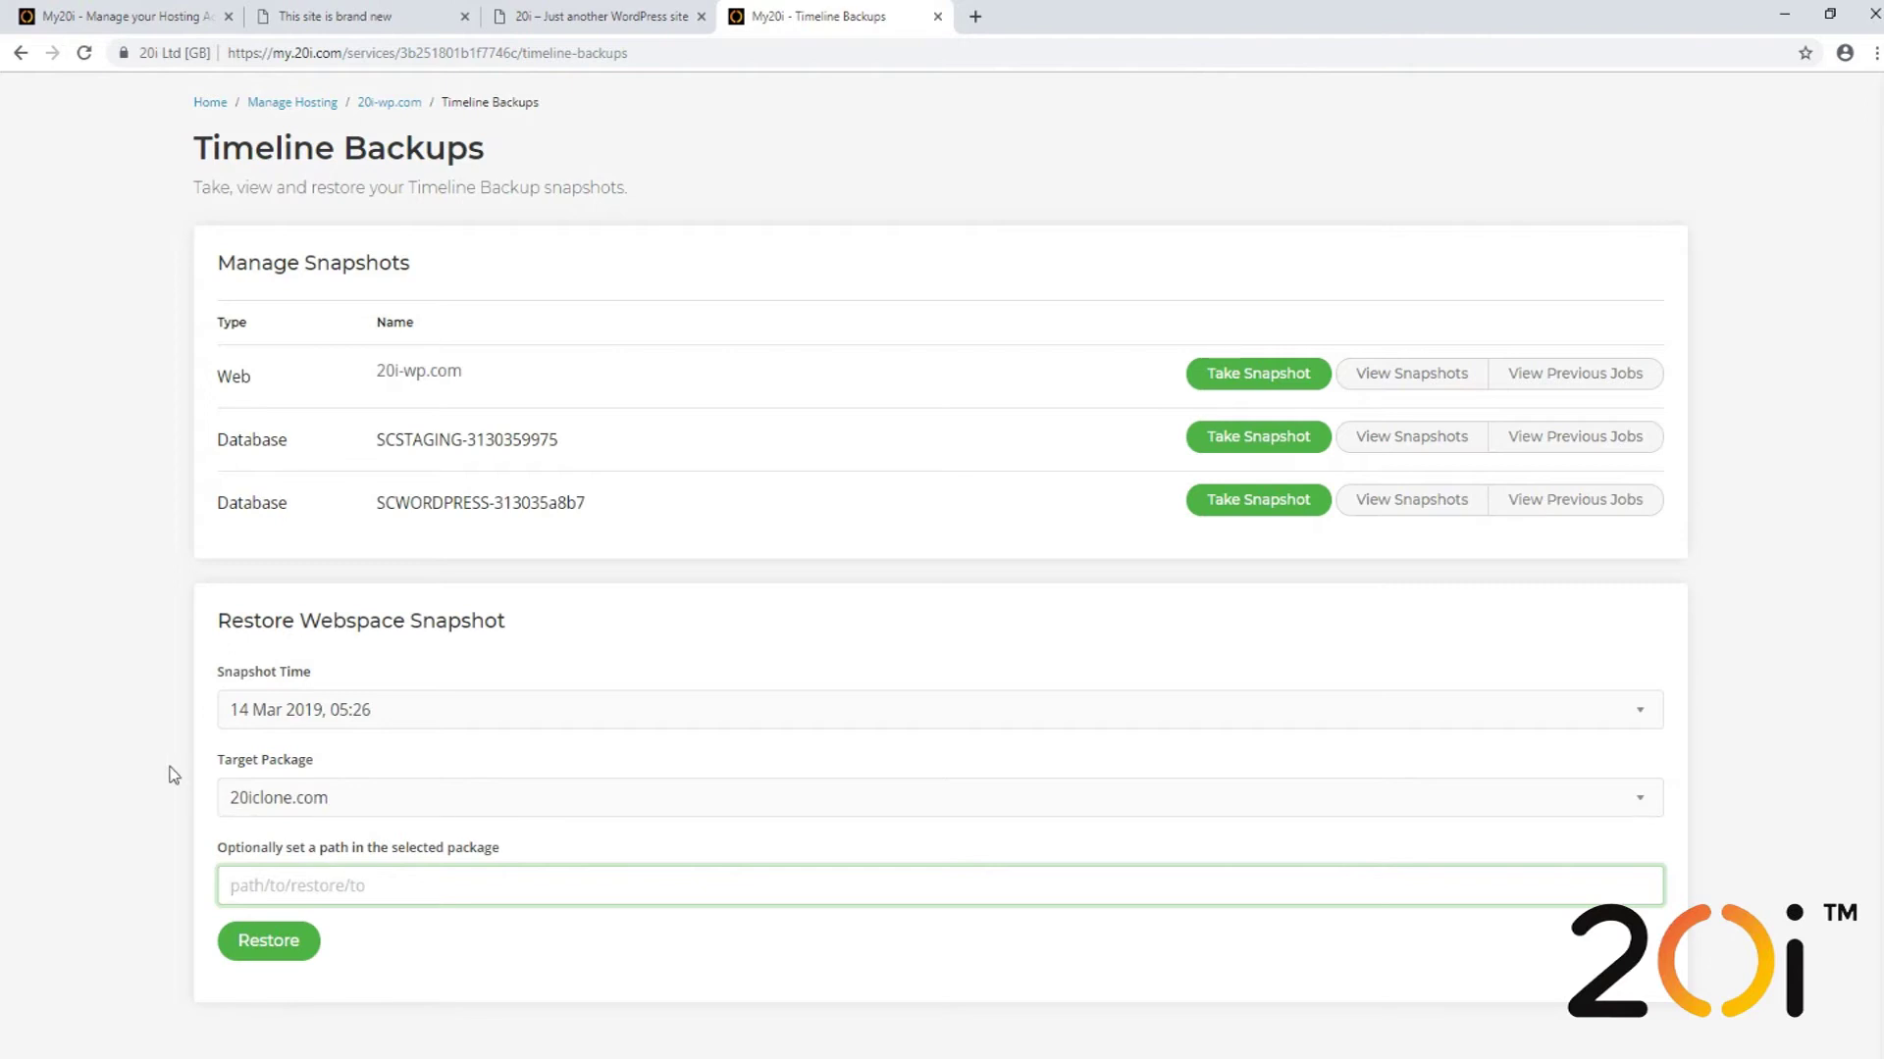
left_click(152, 812)
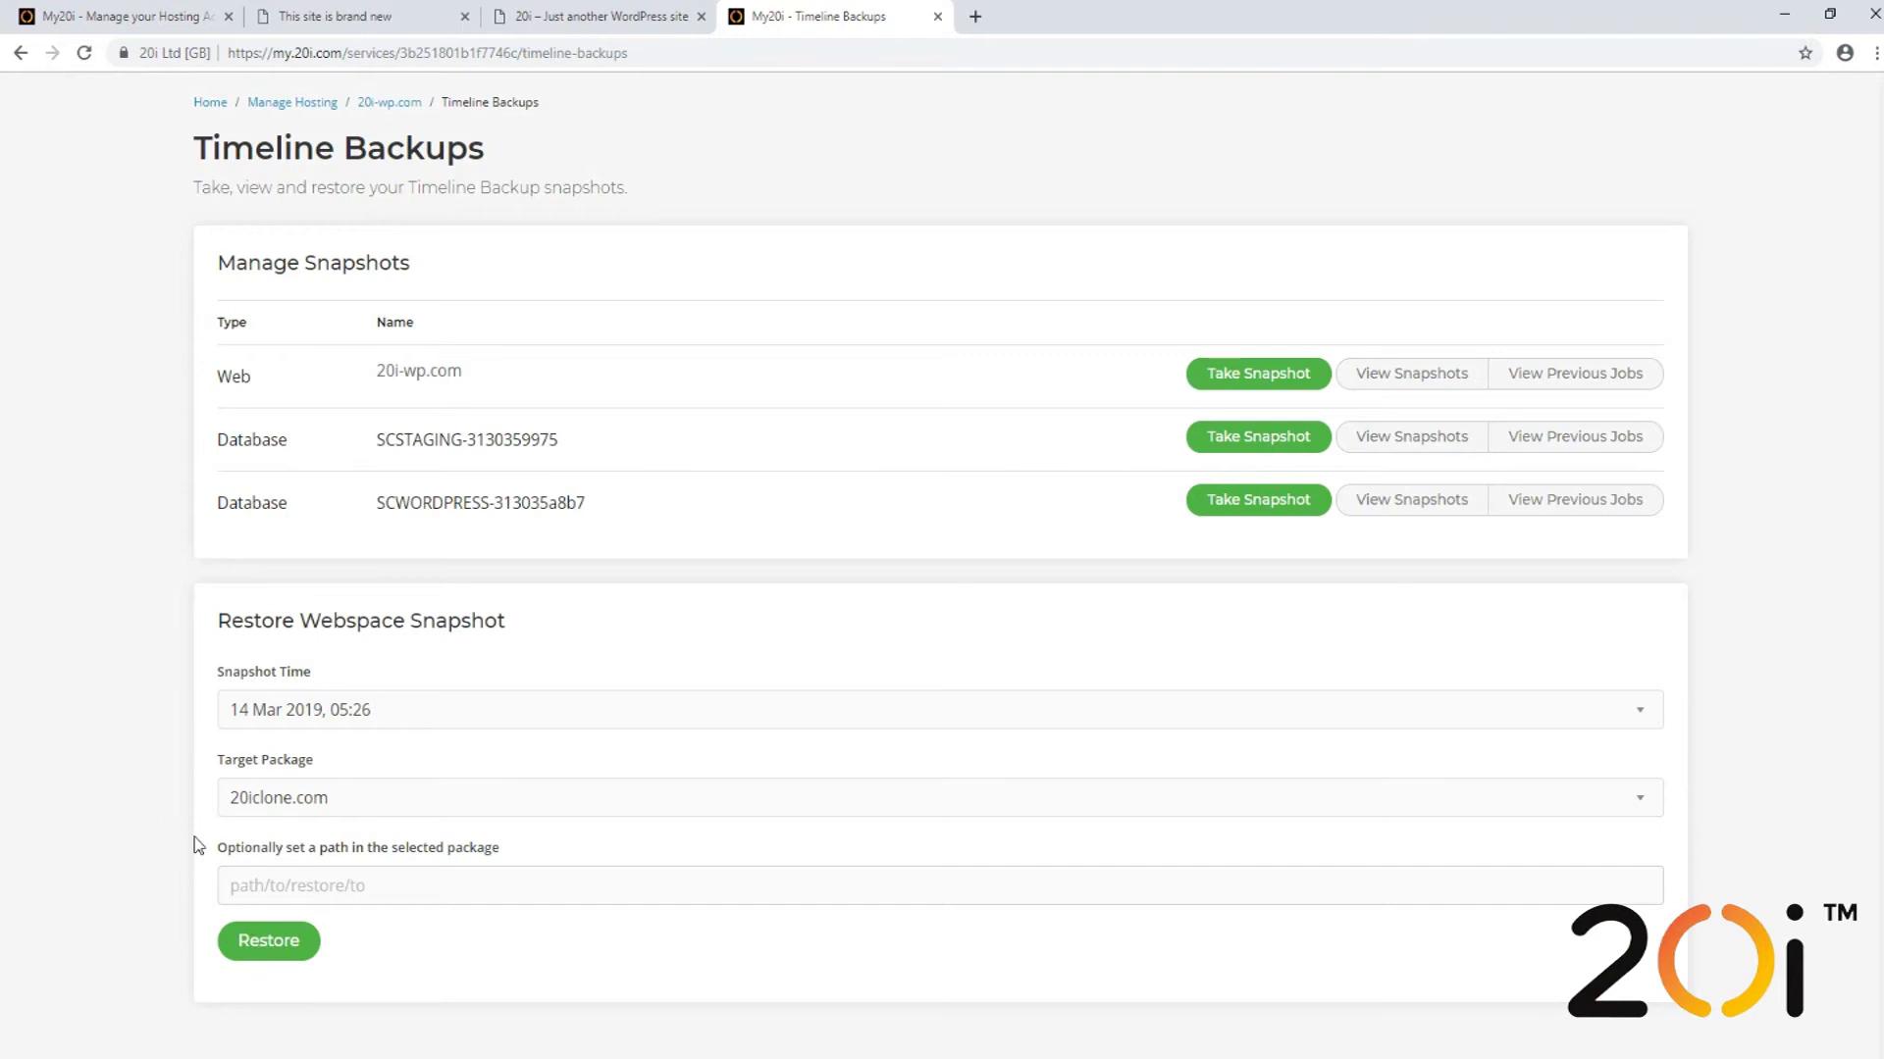
scroll(193, 841, "down", 1)
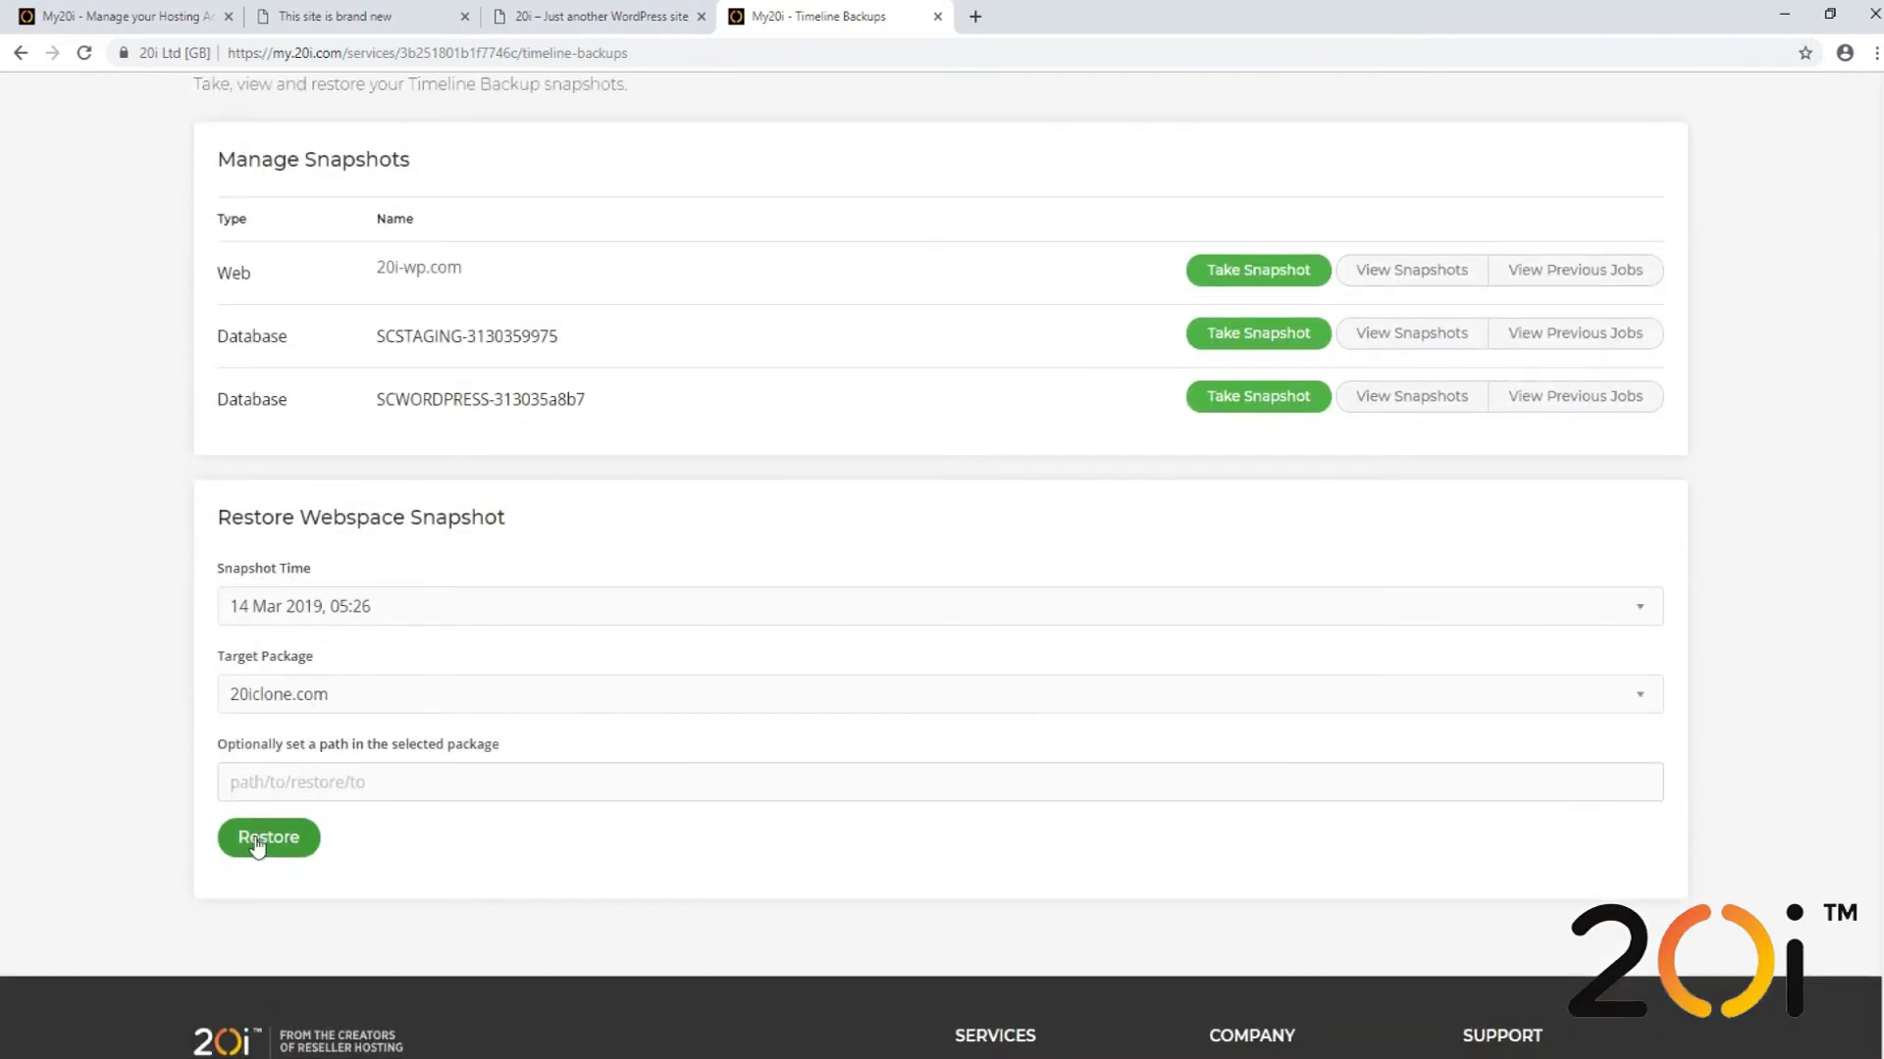
left_click(257, 840)
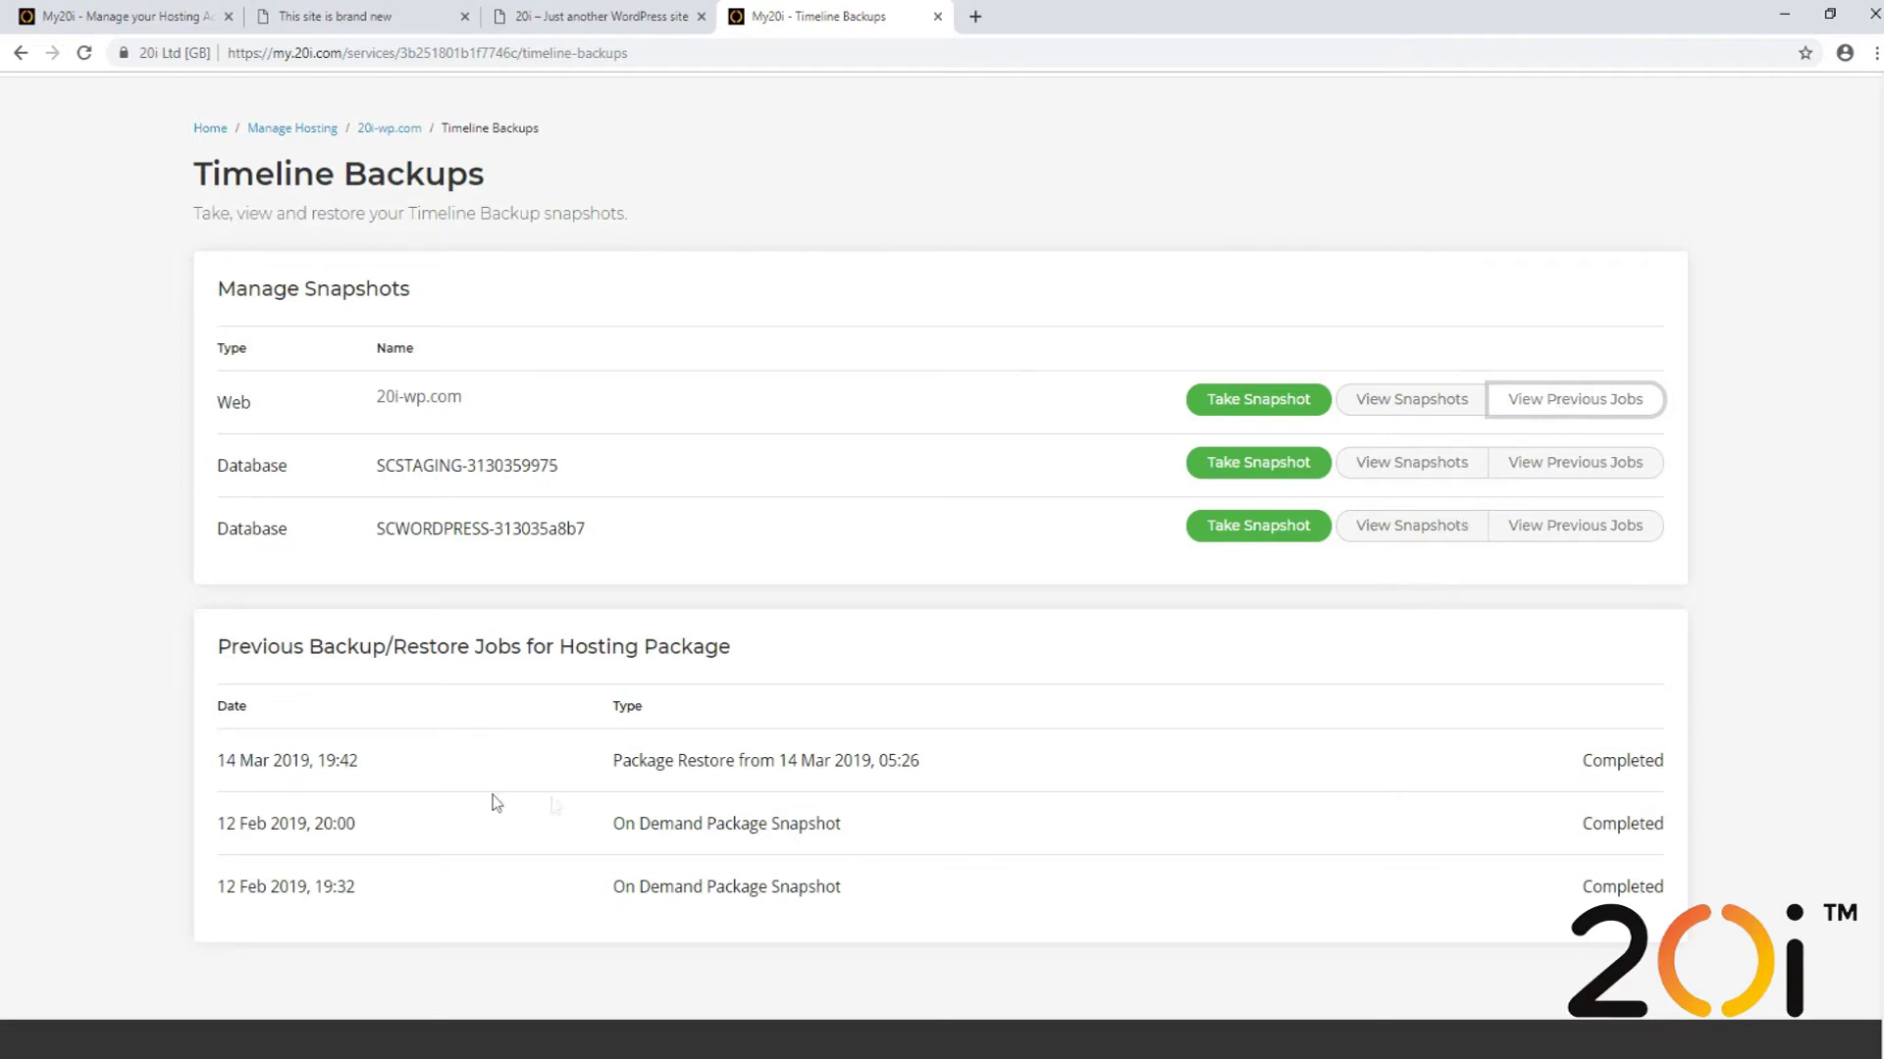
double_click(1607, 761)
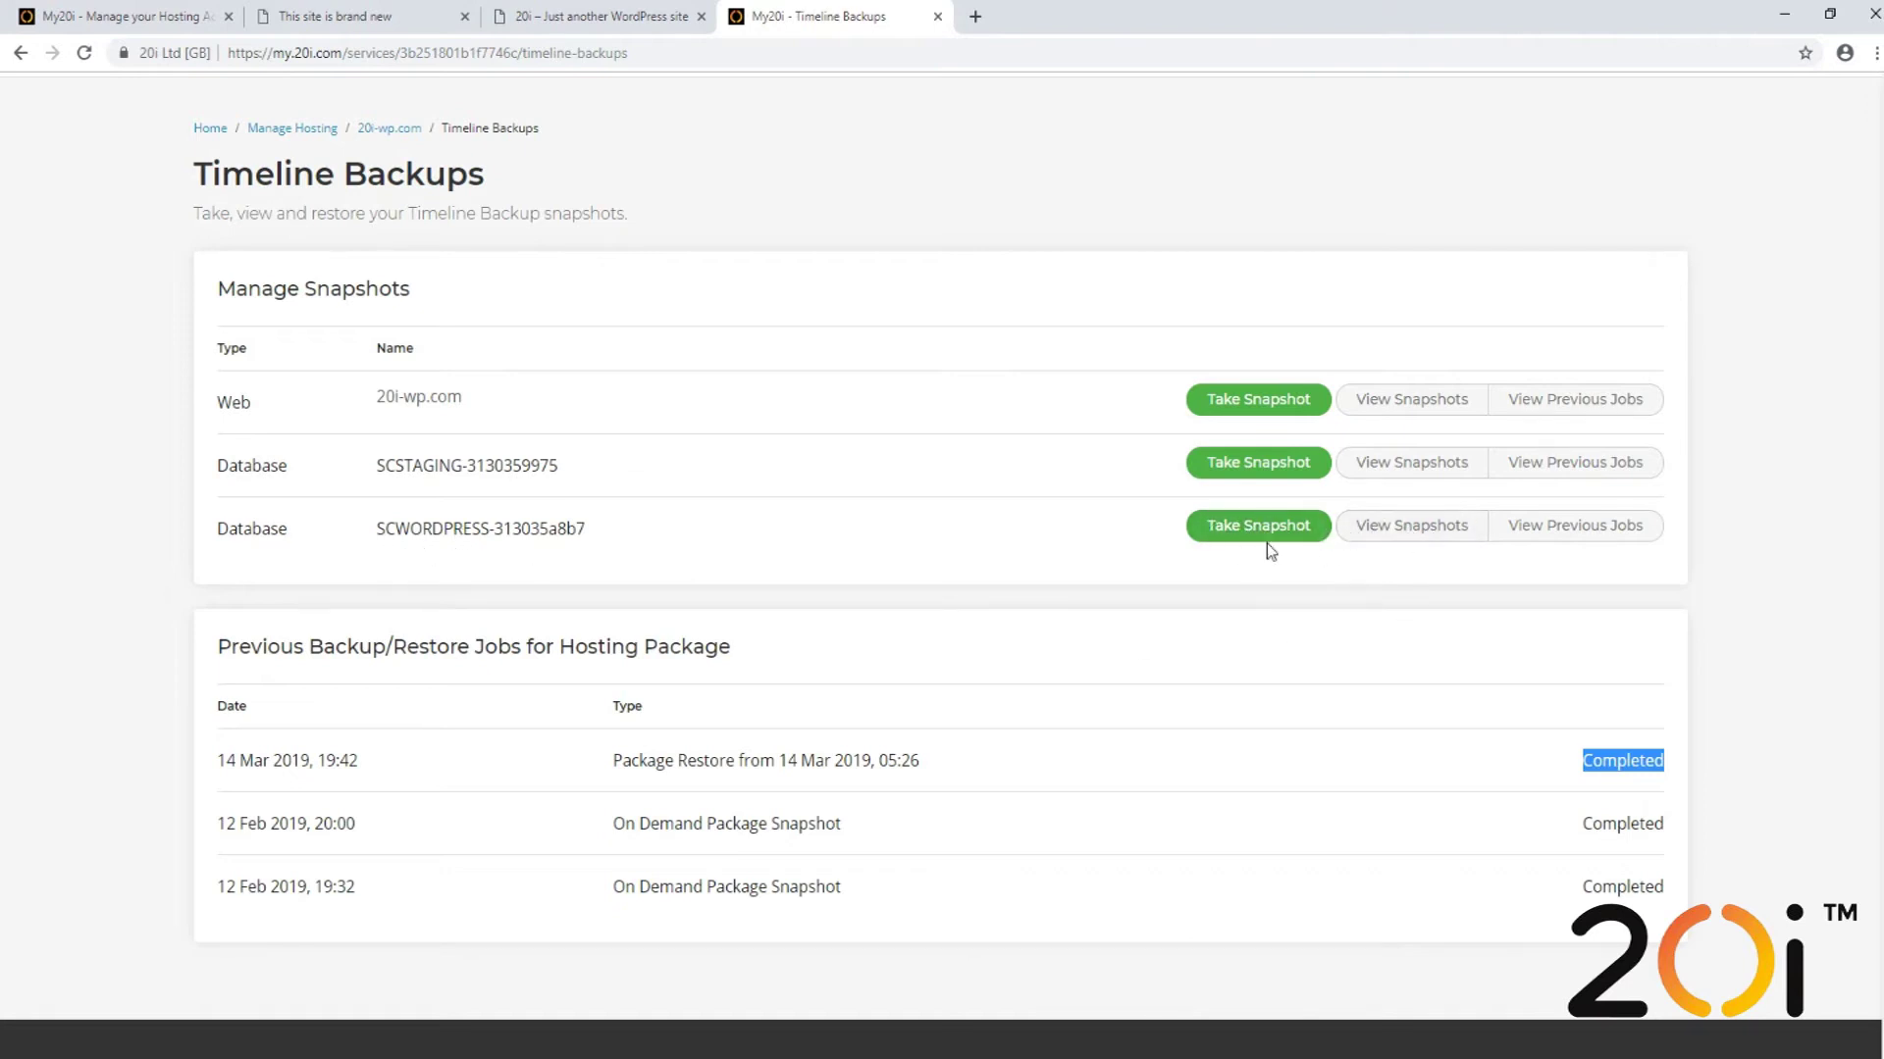
- Display the snapshots of database SCWORDPRESS-313035a8b7 and select the one from 14 Mar 2019, 04:08
left_click(1375, 536)
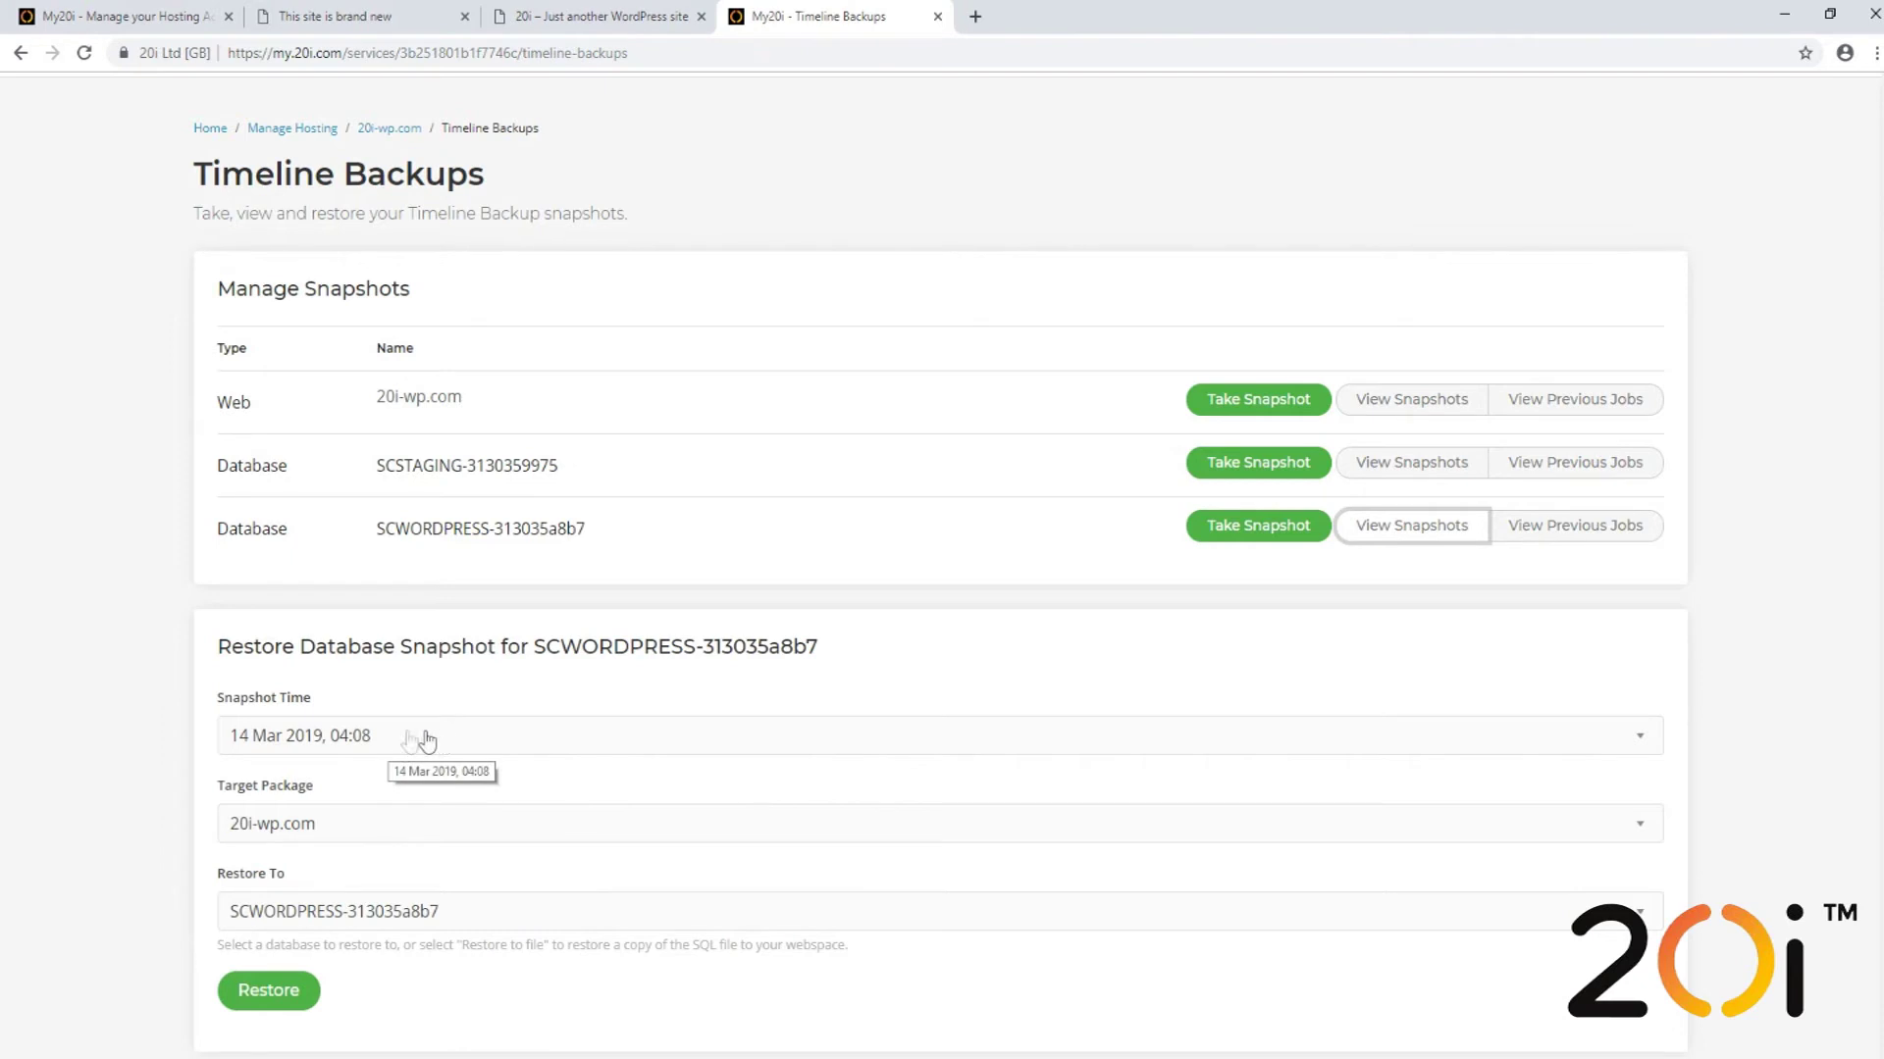
left_click(383, 746)
left_click(338, 821)
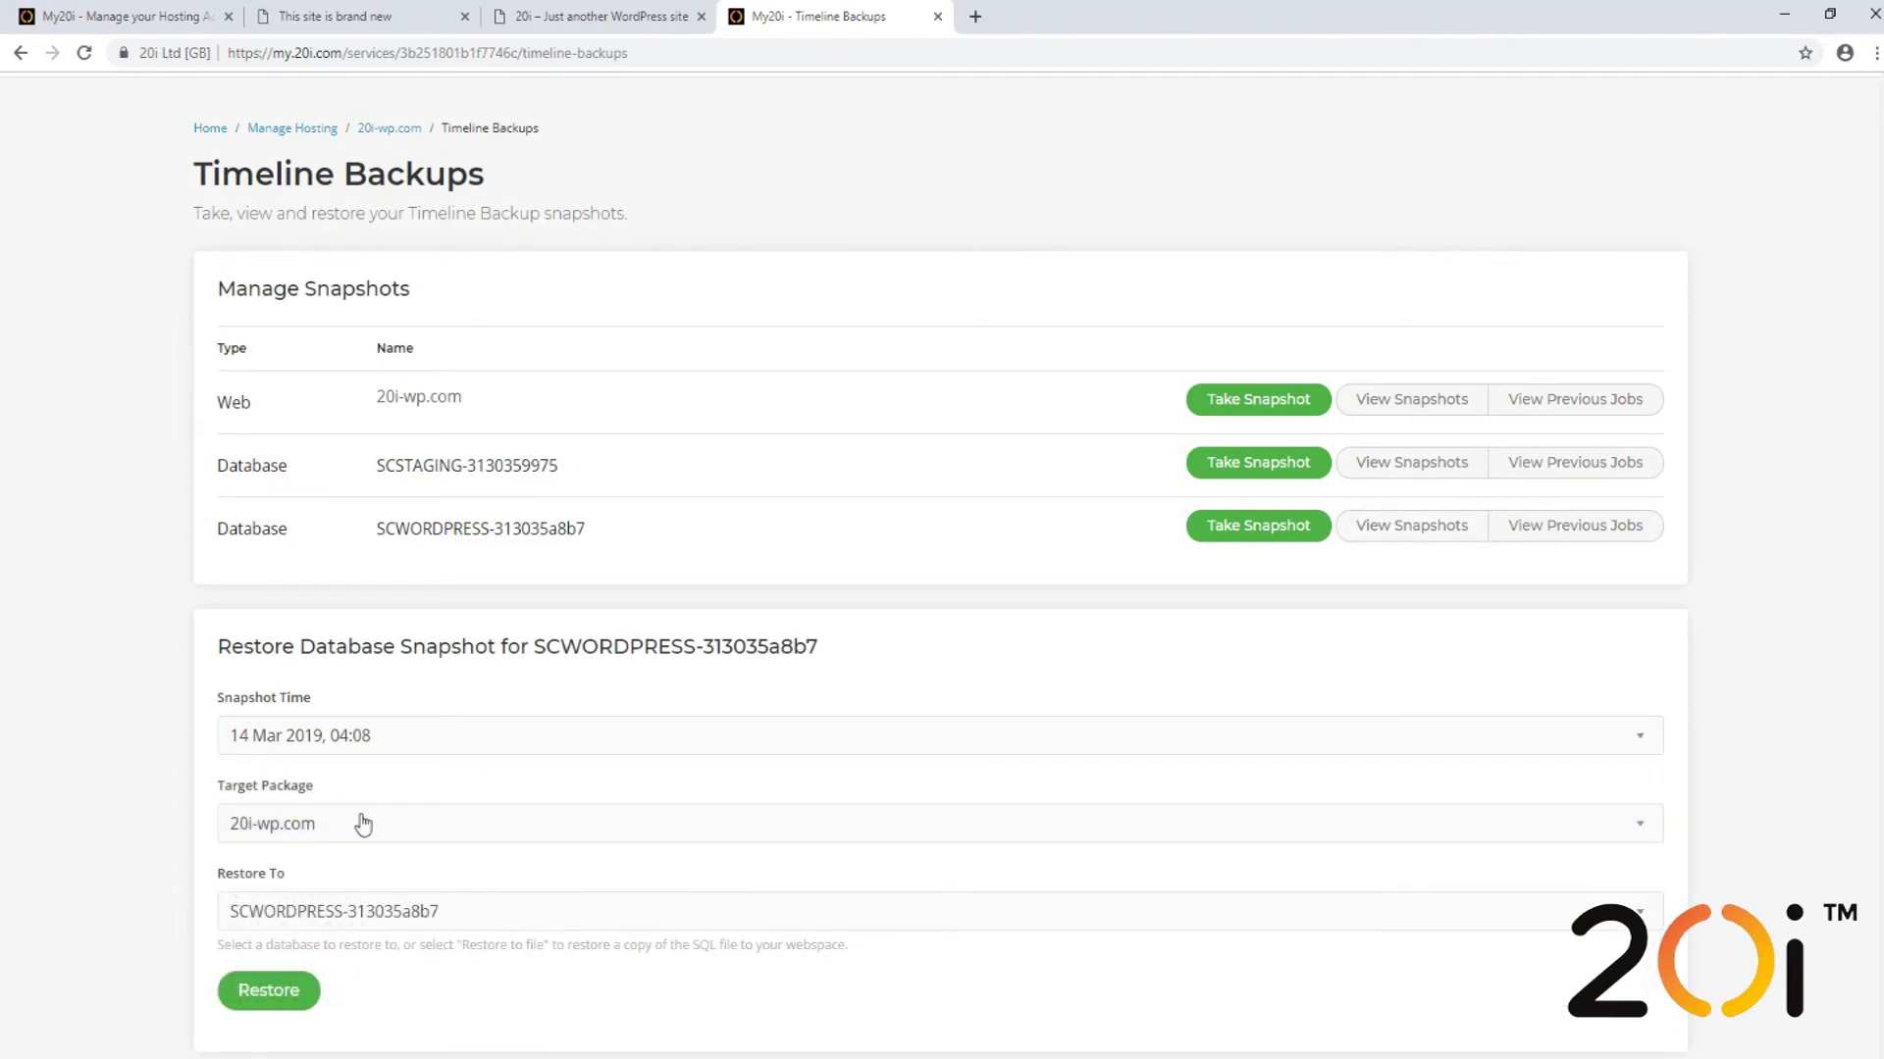
- Set the database restore's target package to 20iclone.com and its destination database to clonedb-39394e12
scroll(196, 775, "down", 1)
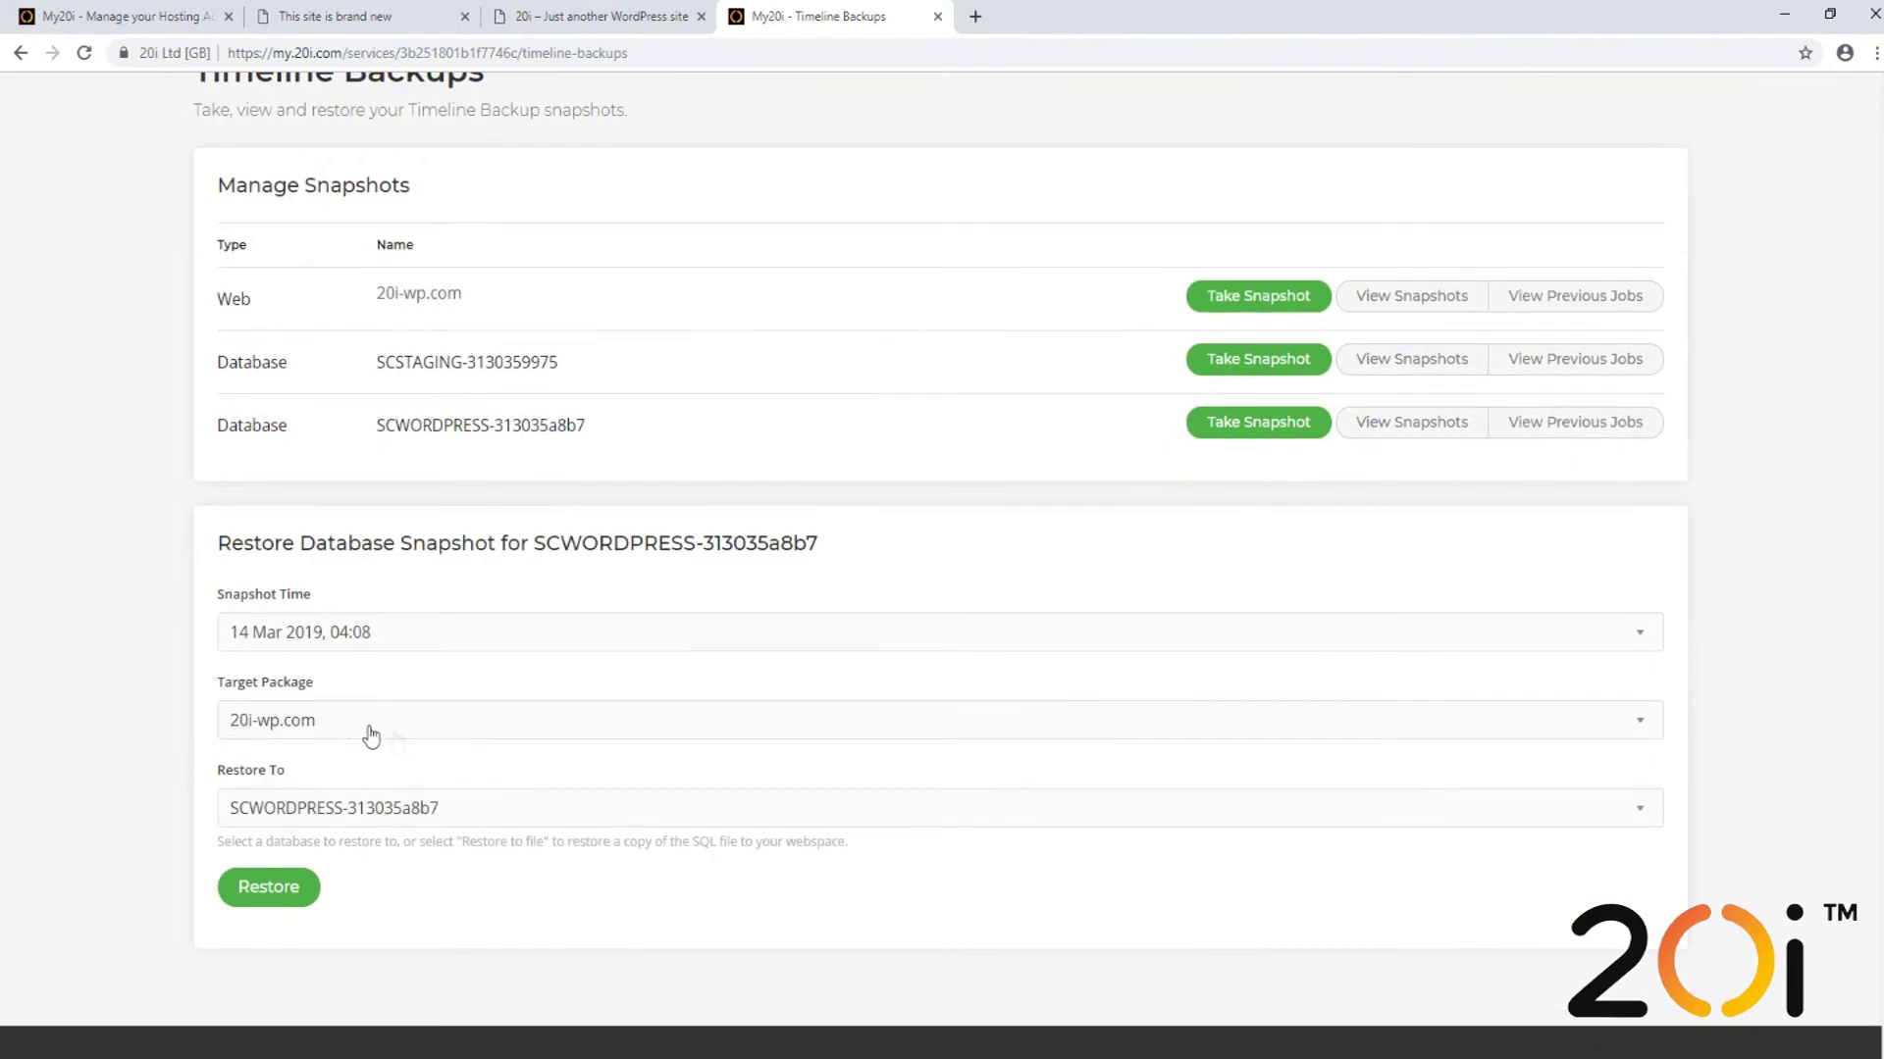
left_click(336, 723)
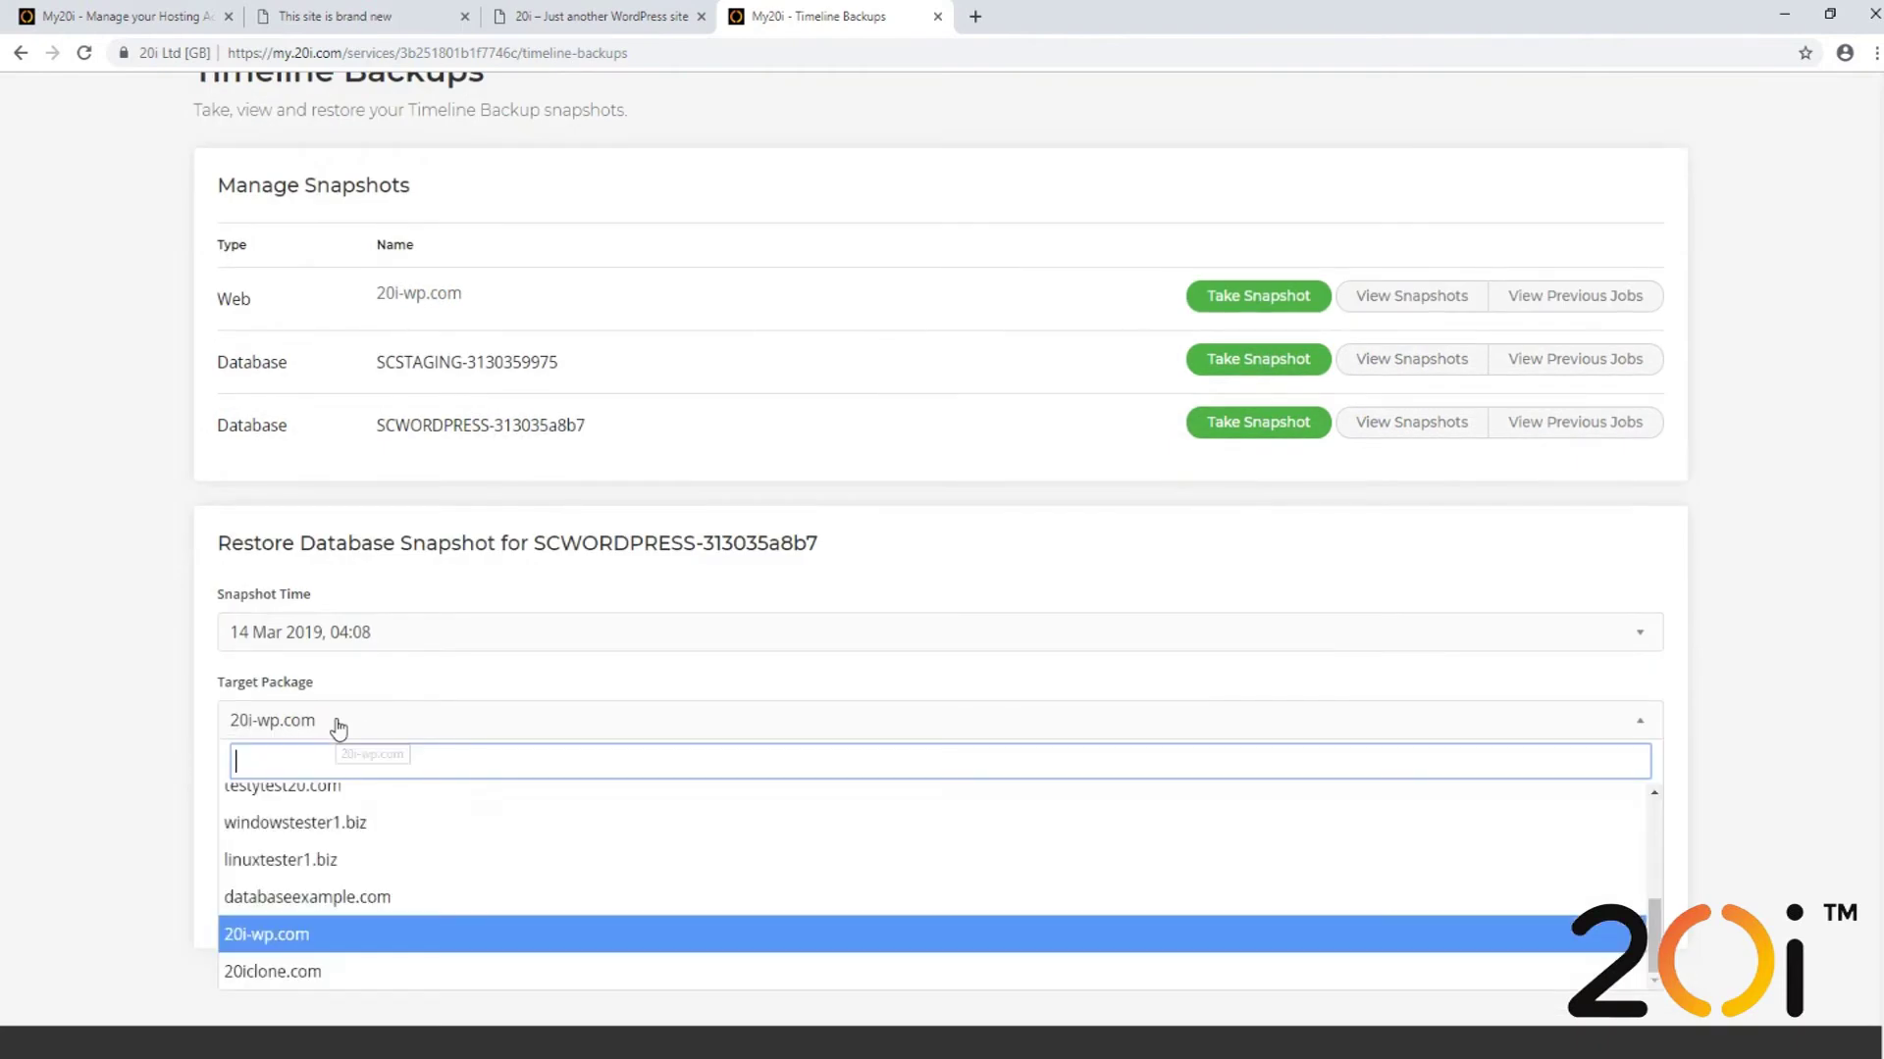
left_click(317, 973)
left_click(352, 811)
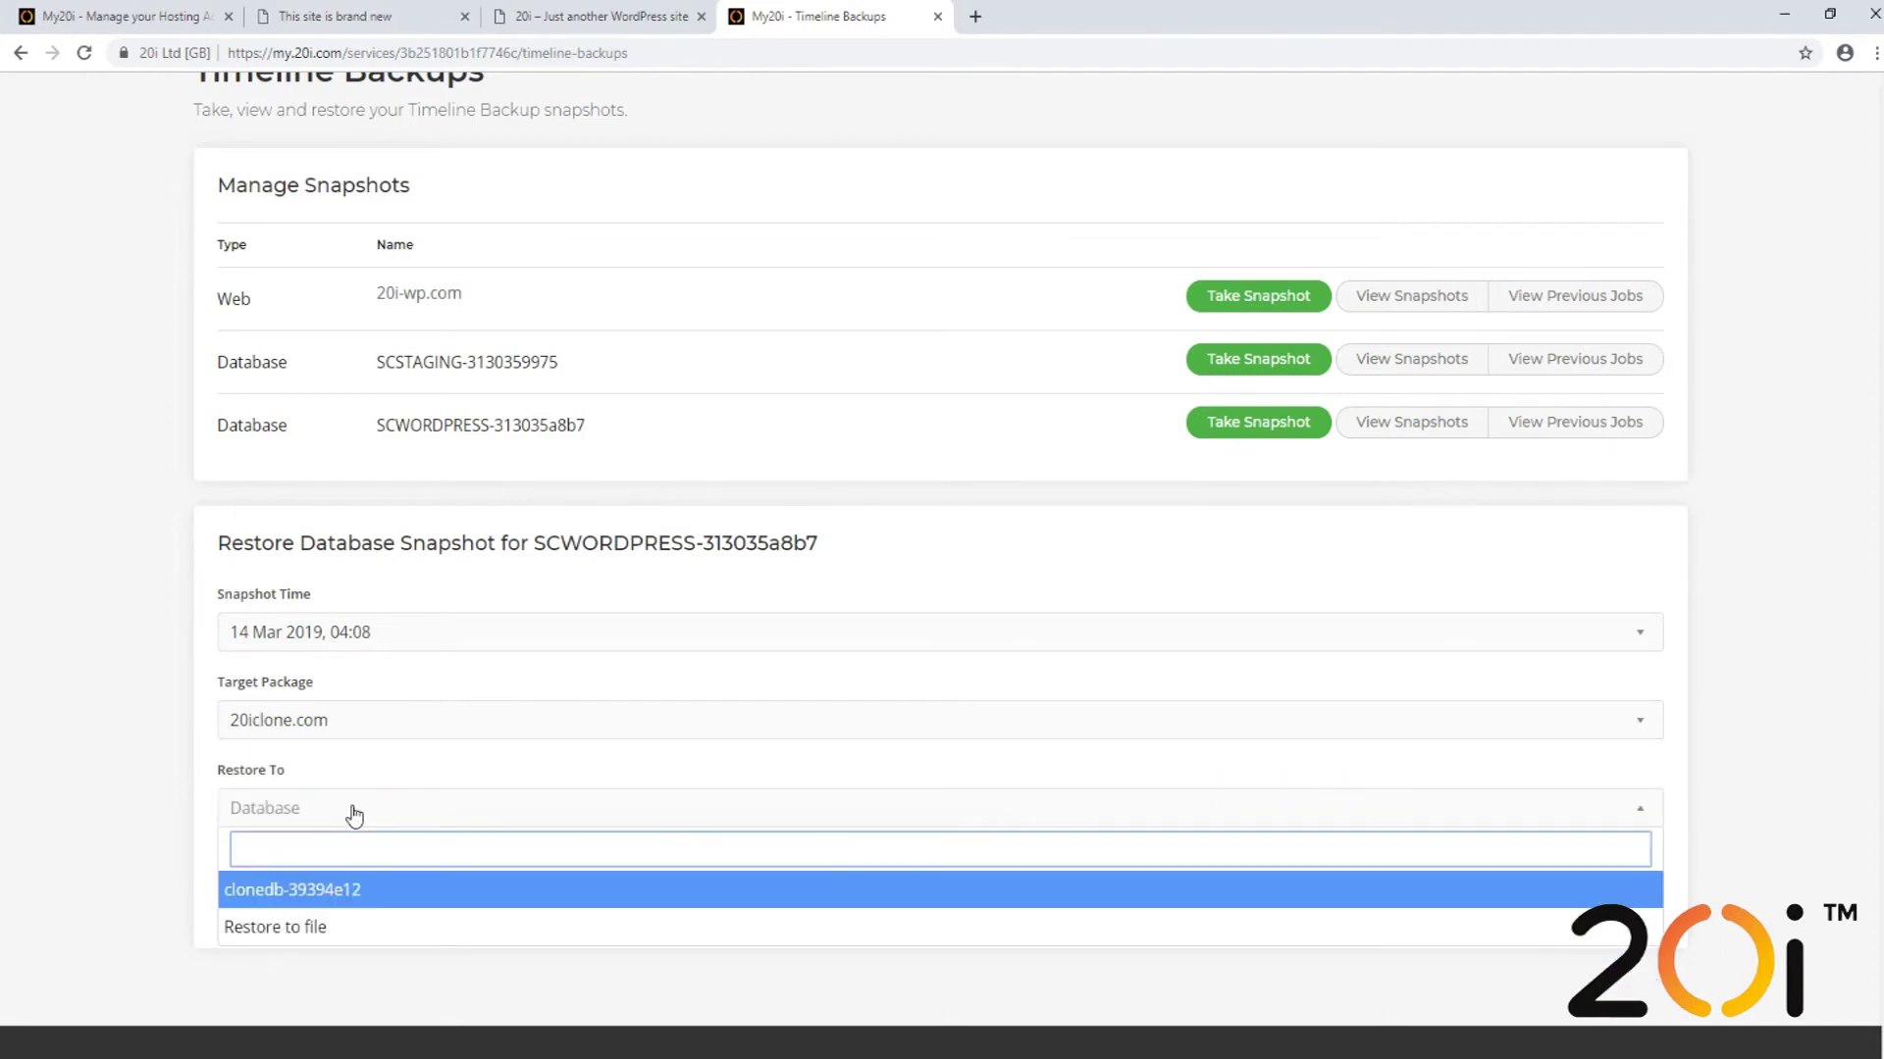
left_click(337, 893)
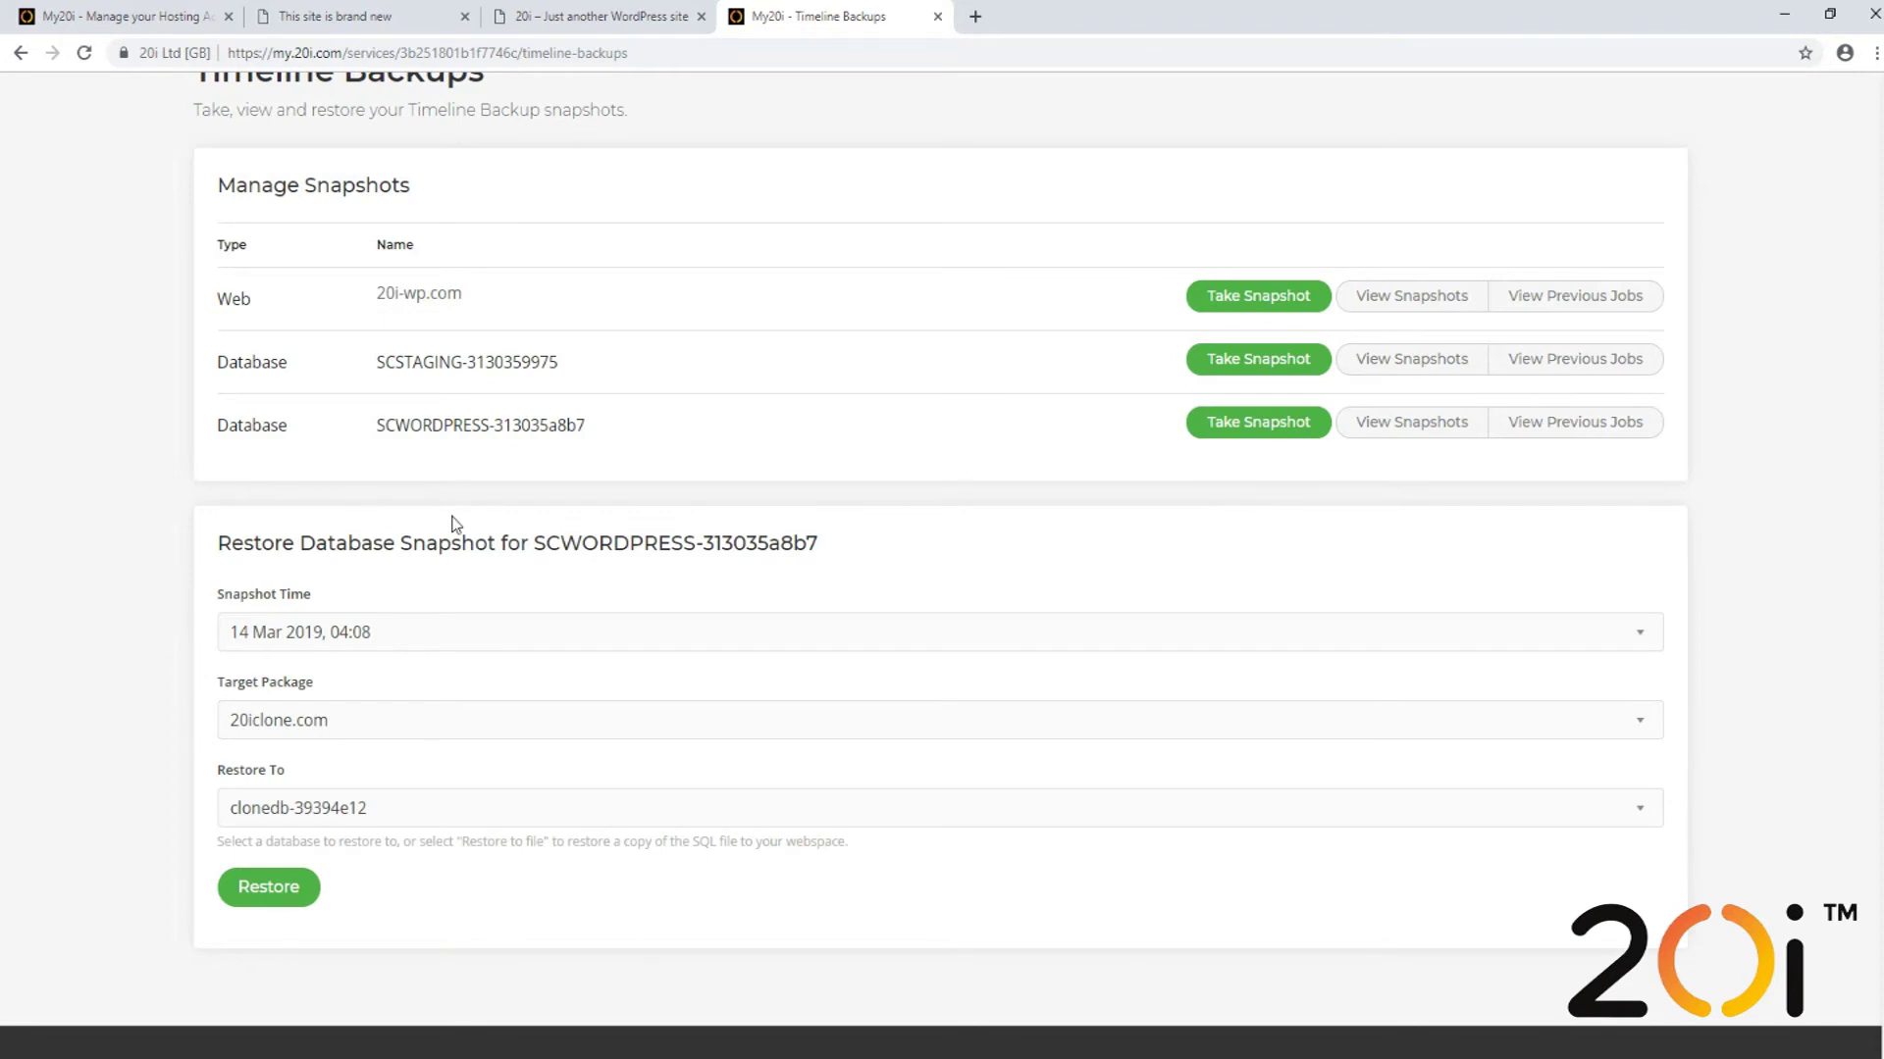
- Restore the configured database snapshot and check the restore's status in the previous jobs of SCWORDPRESS-313035a8b7
triple_click(438, 423)
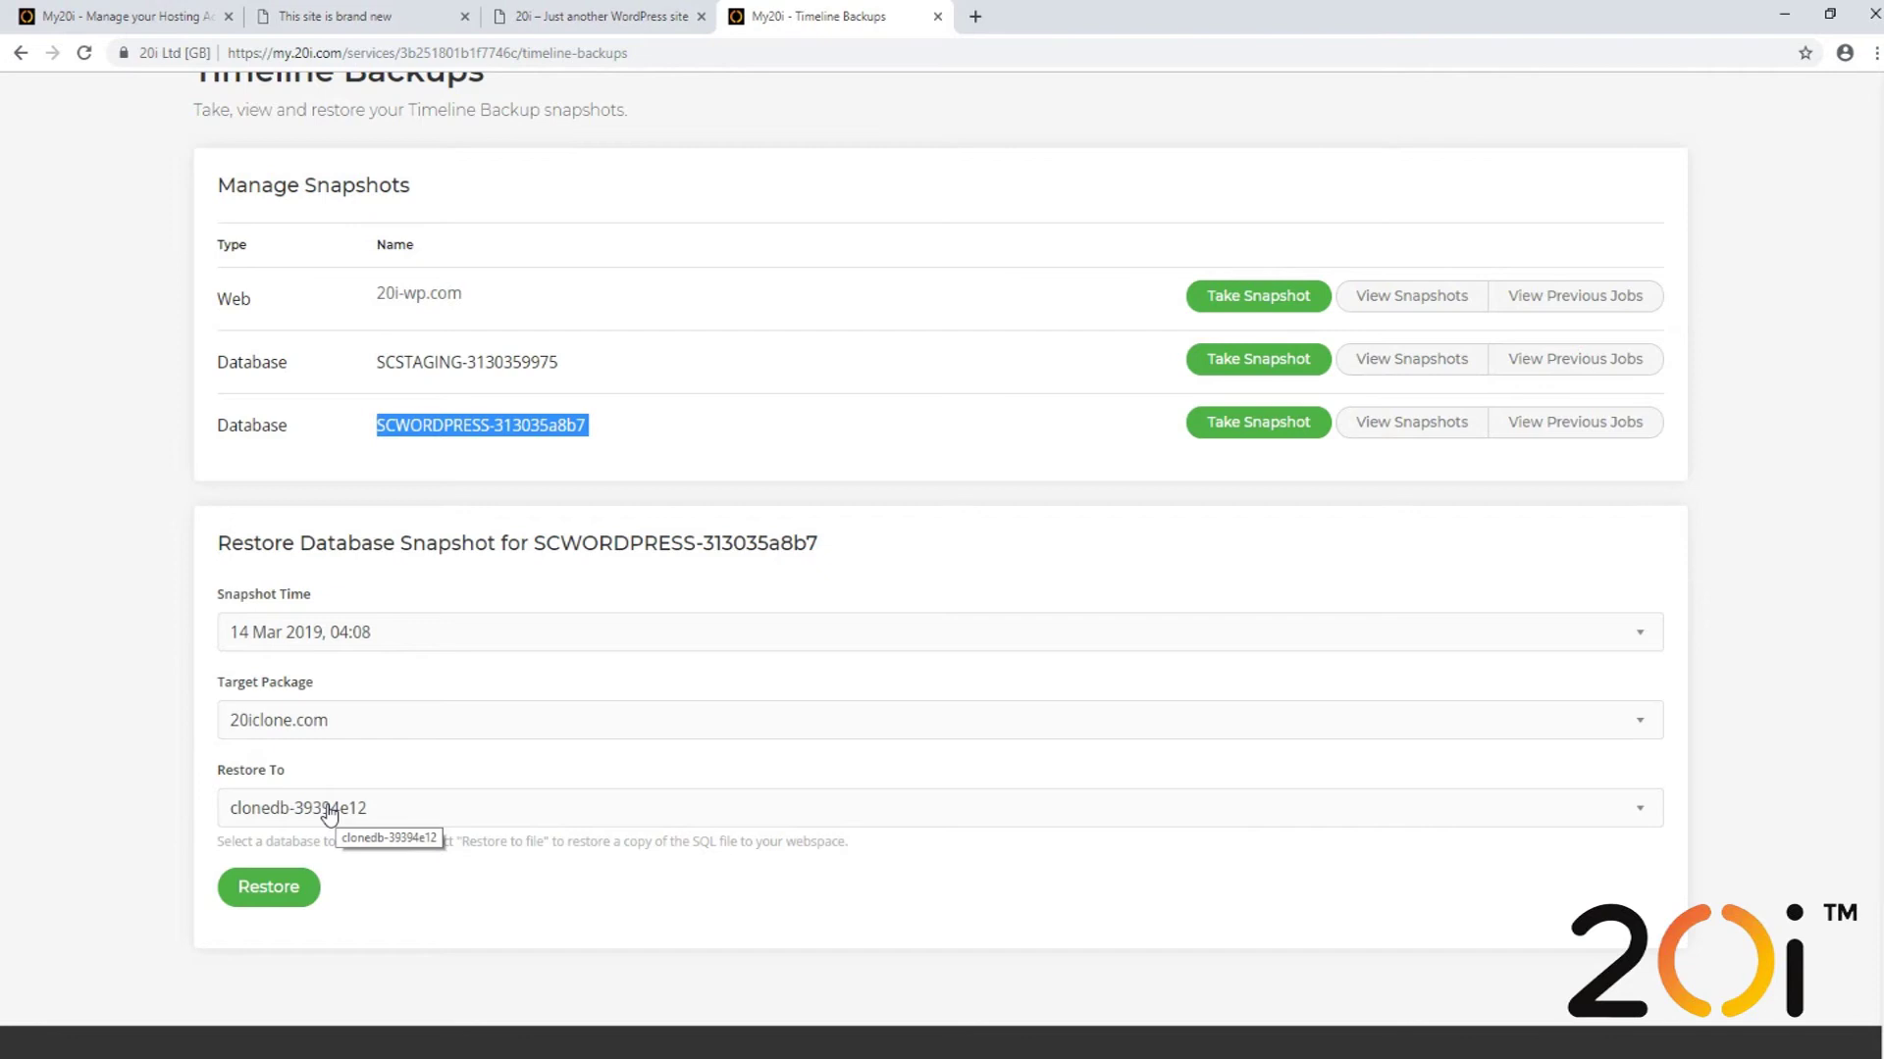
left_click(167, 740)
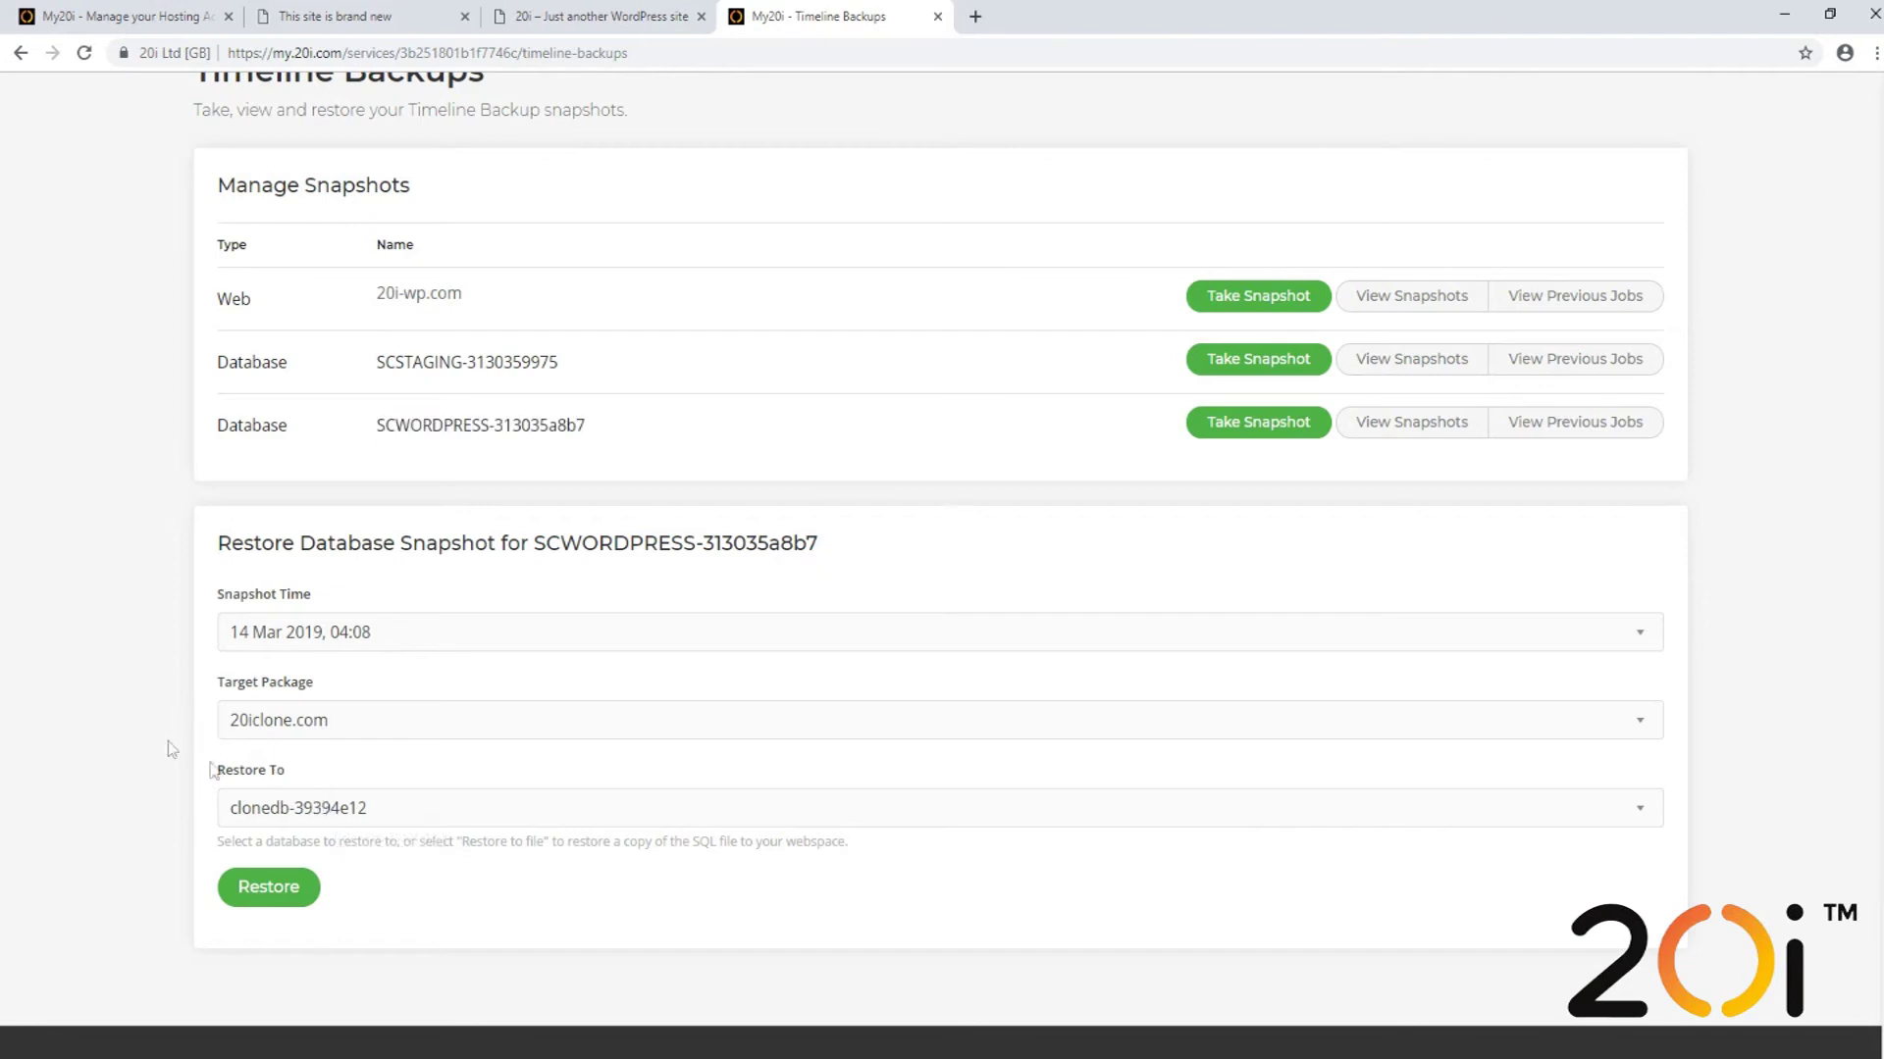
left_click(282, 898)
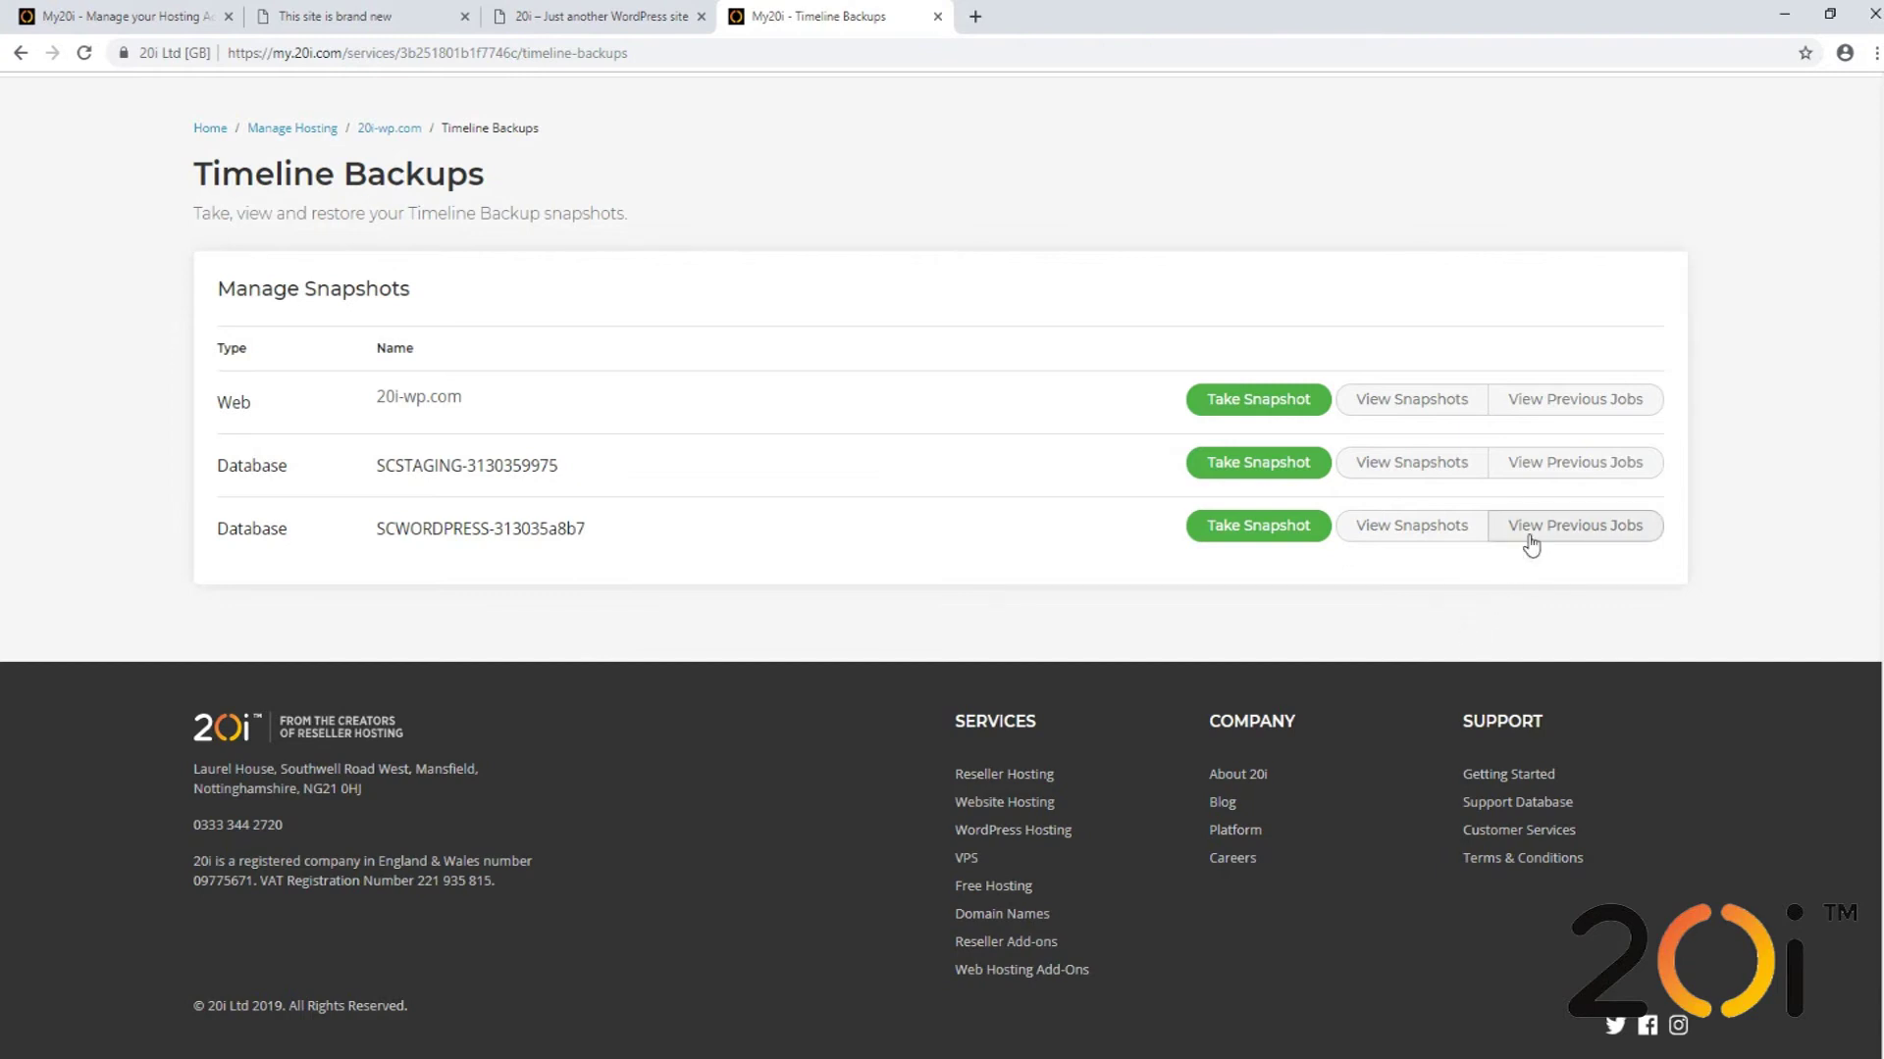
left_click(1579, 540)
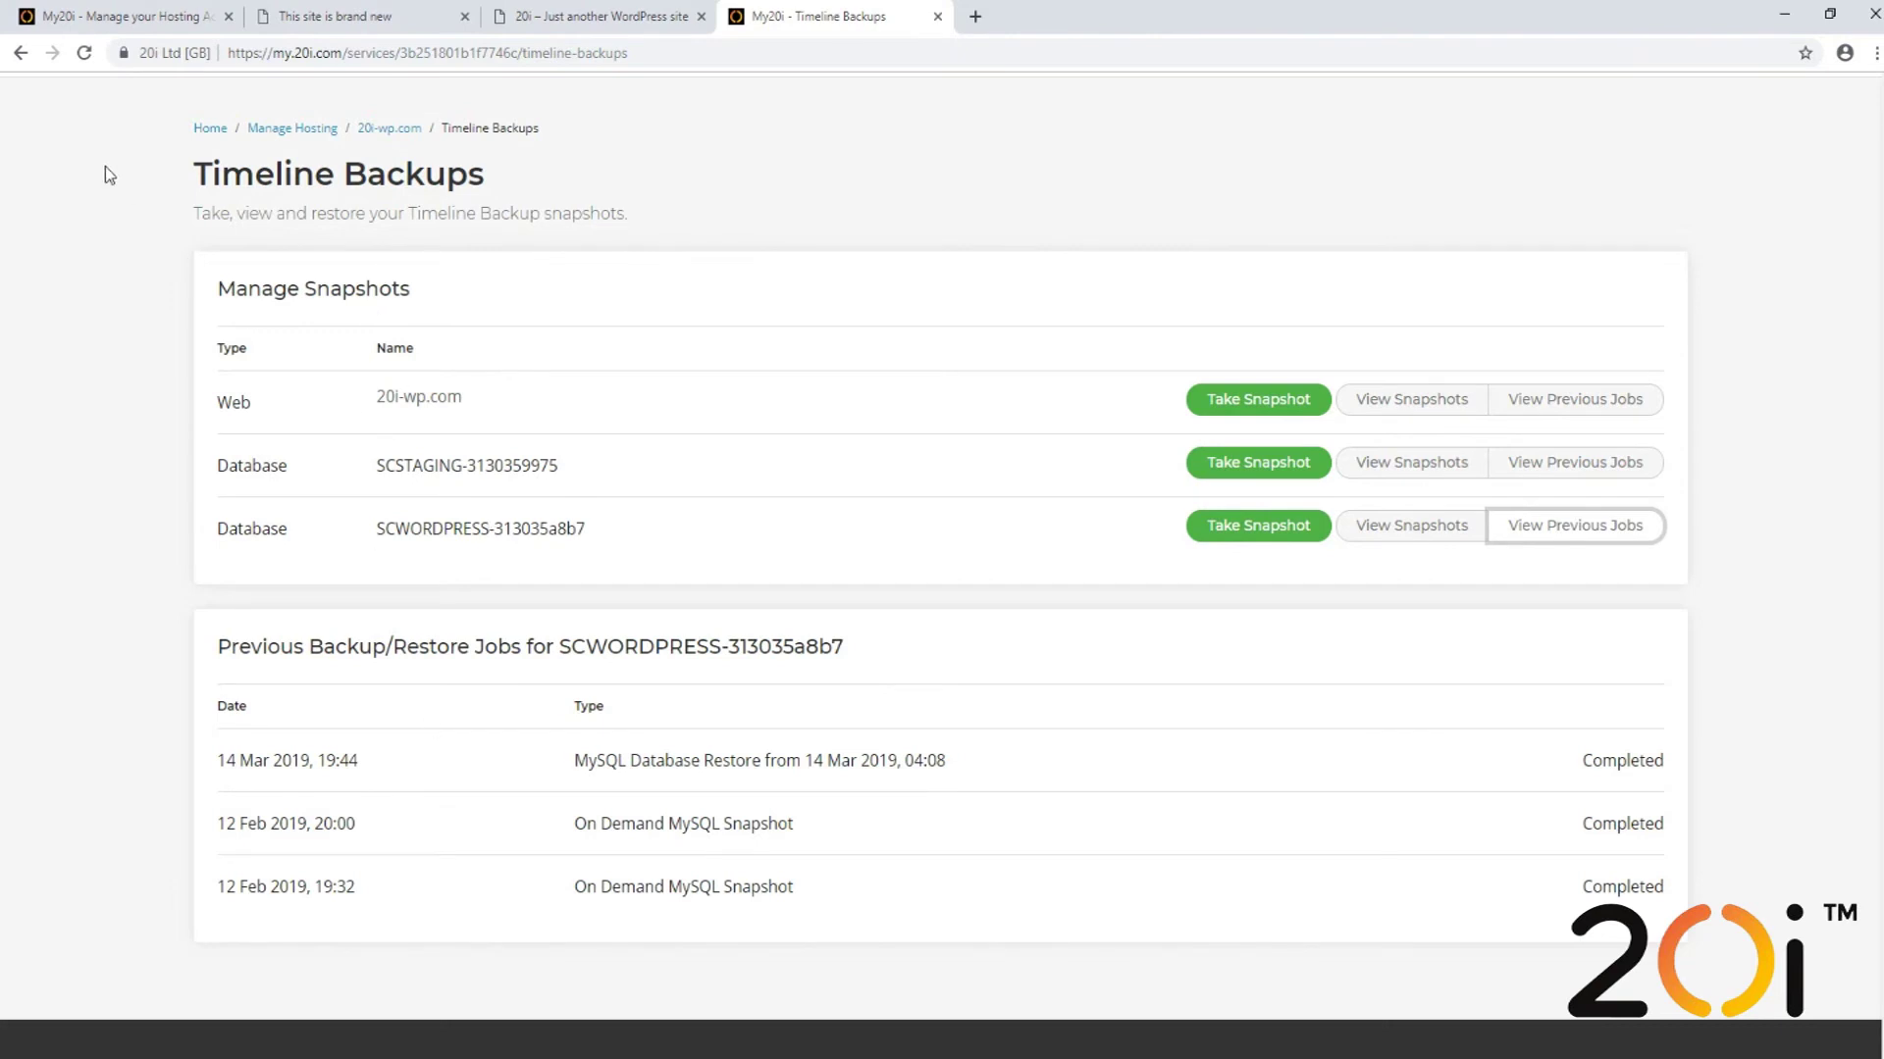
- Open the 20iclone.com package's File Manager and examine the restored WordPress files in public_html
left_click(154, 27)
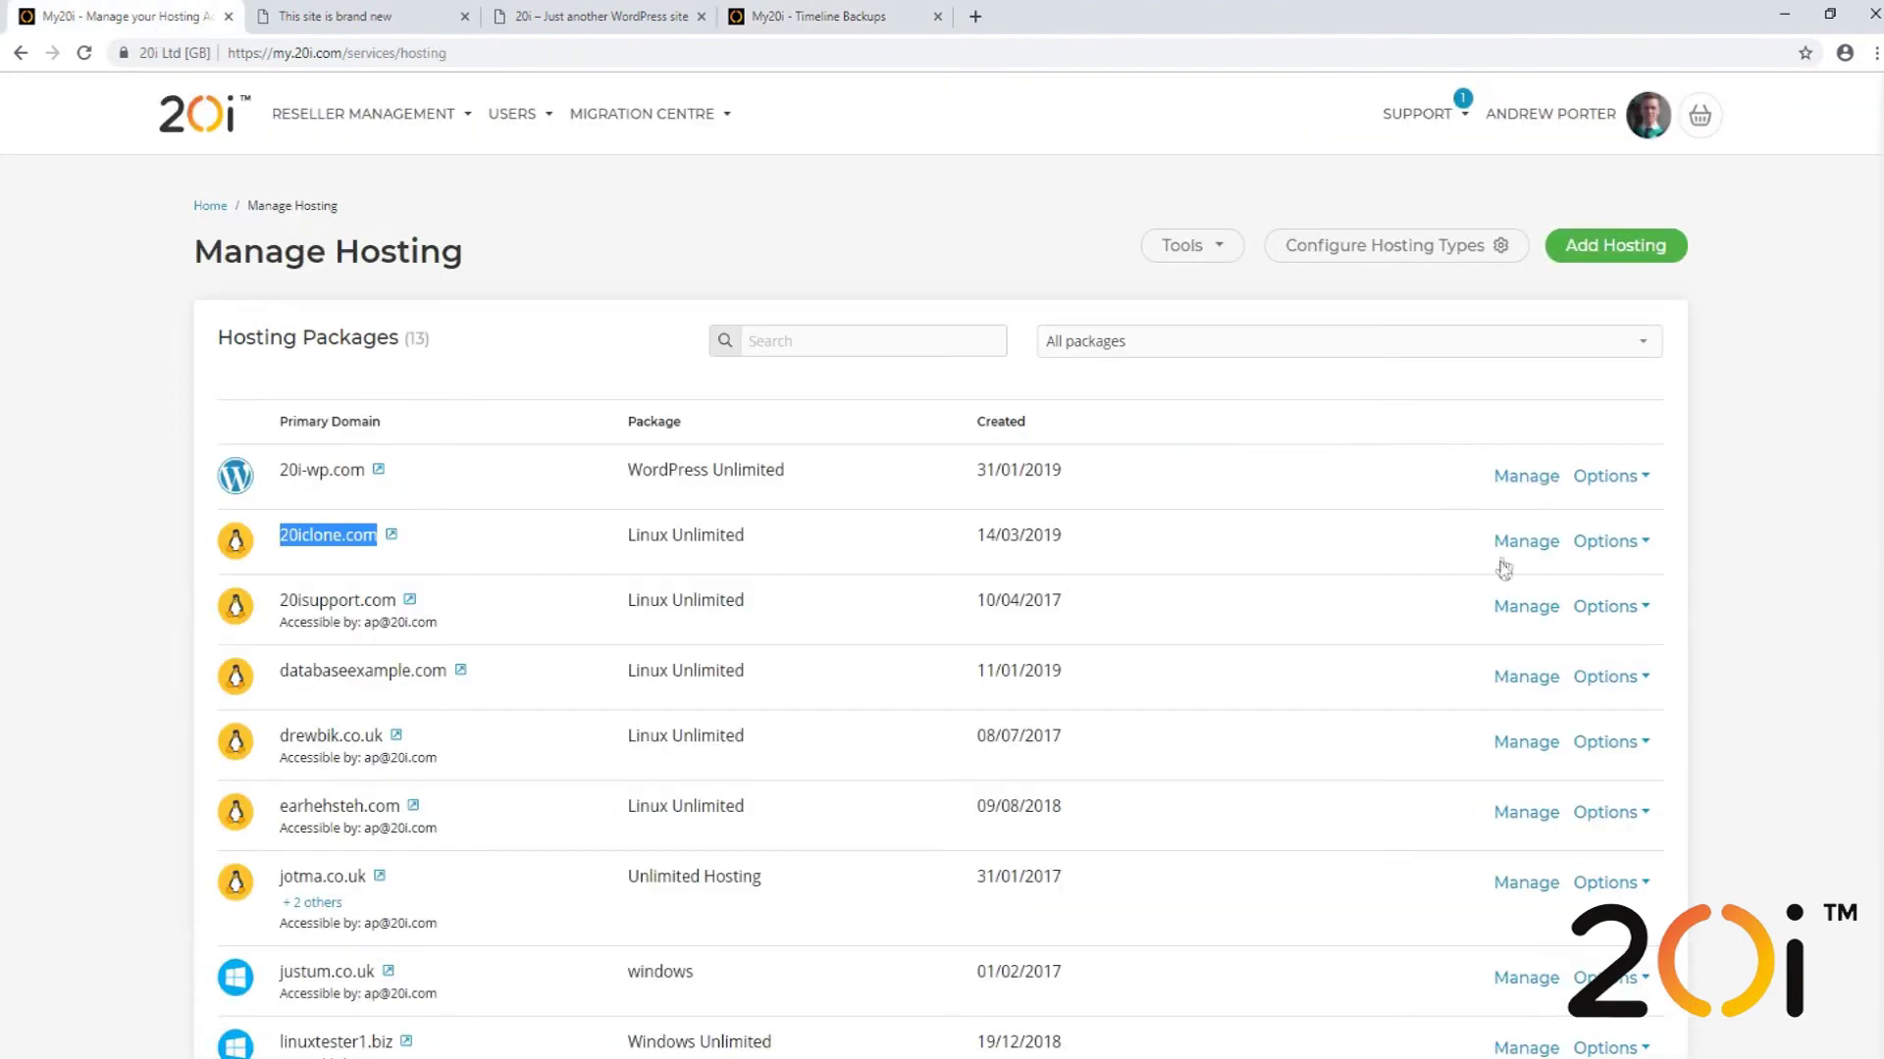
left_click(422, 540)
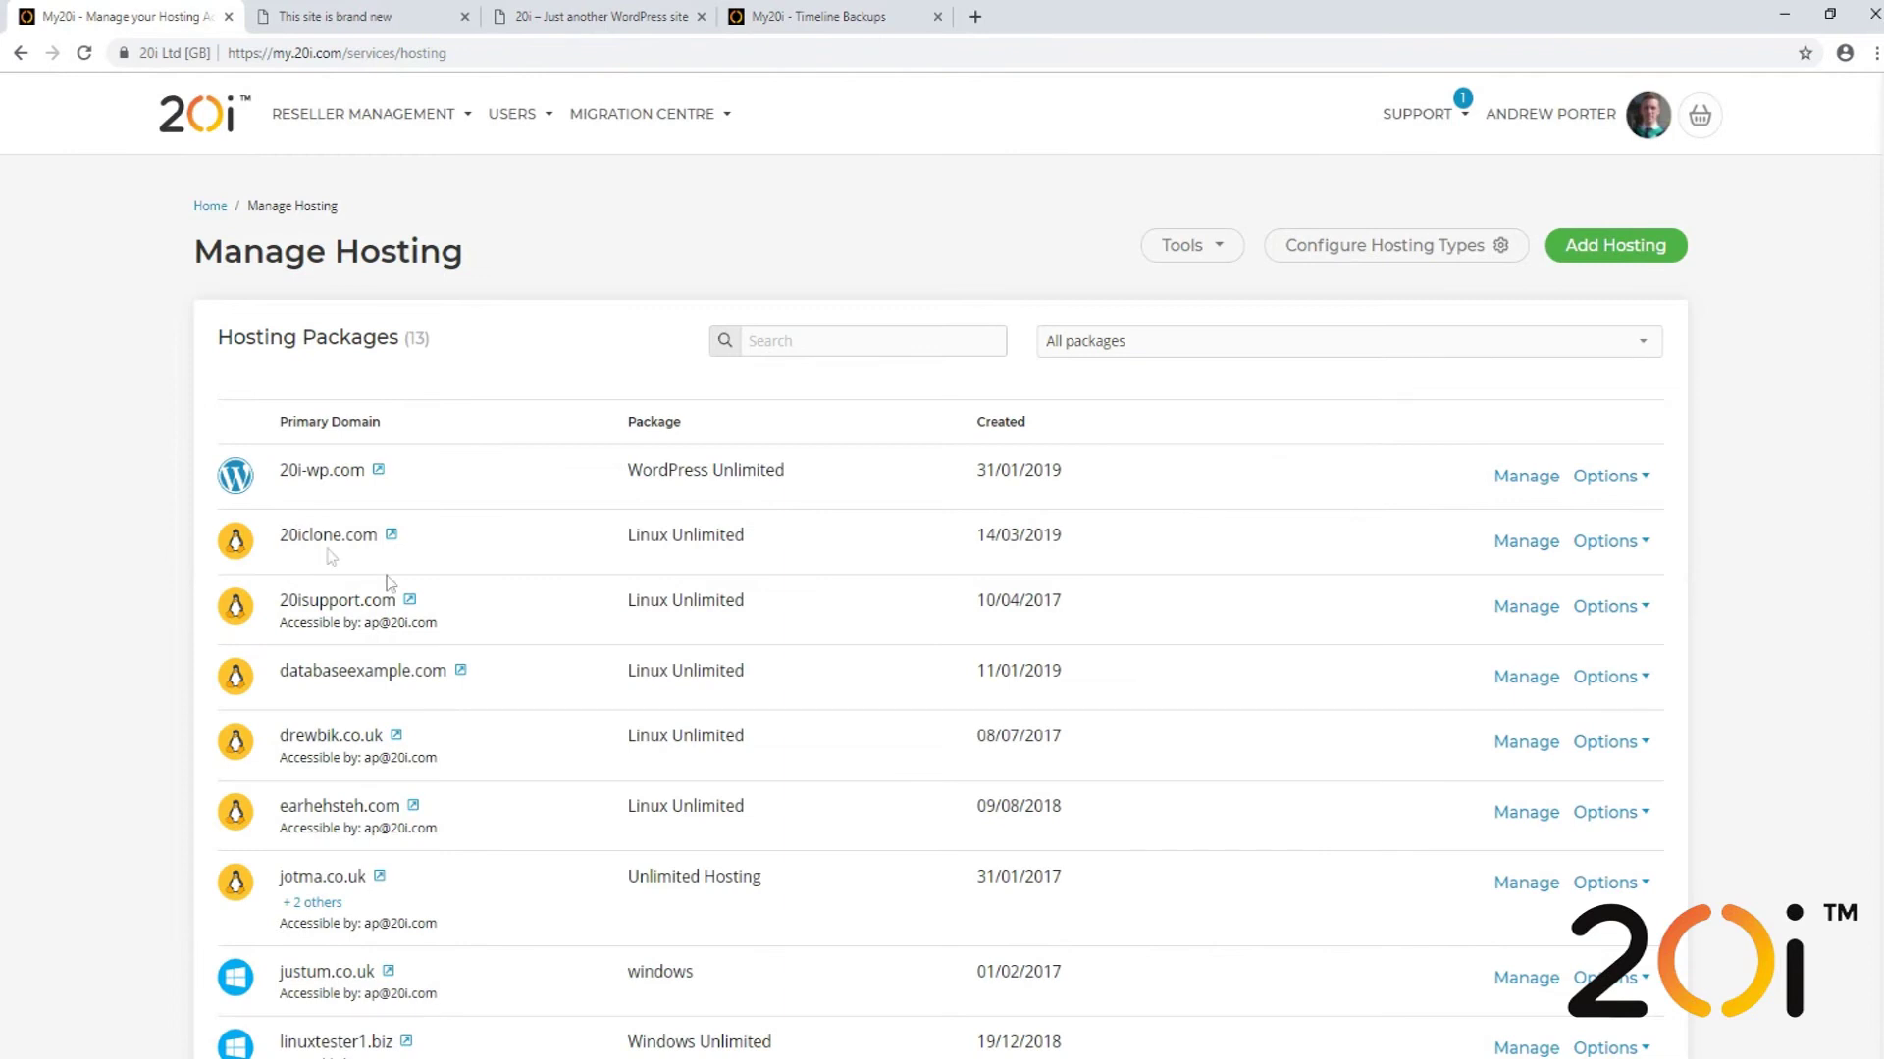
left_click(1524, 544)
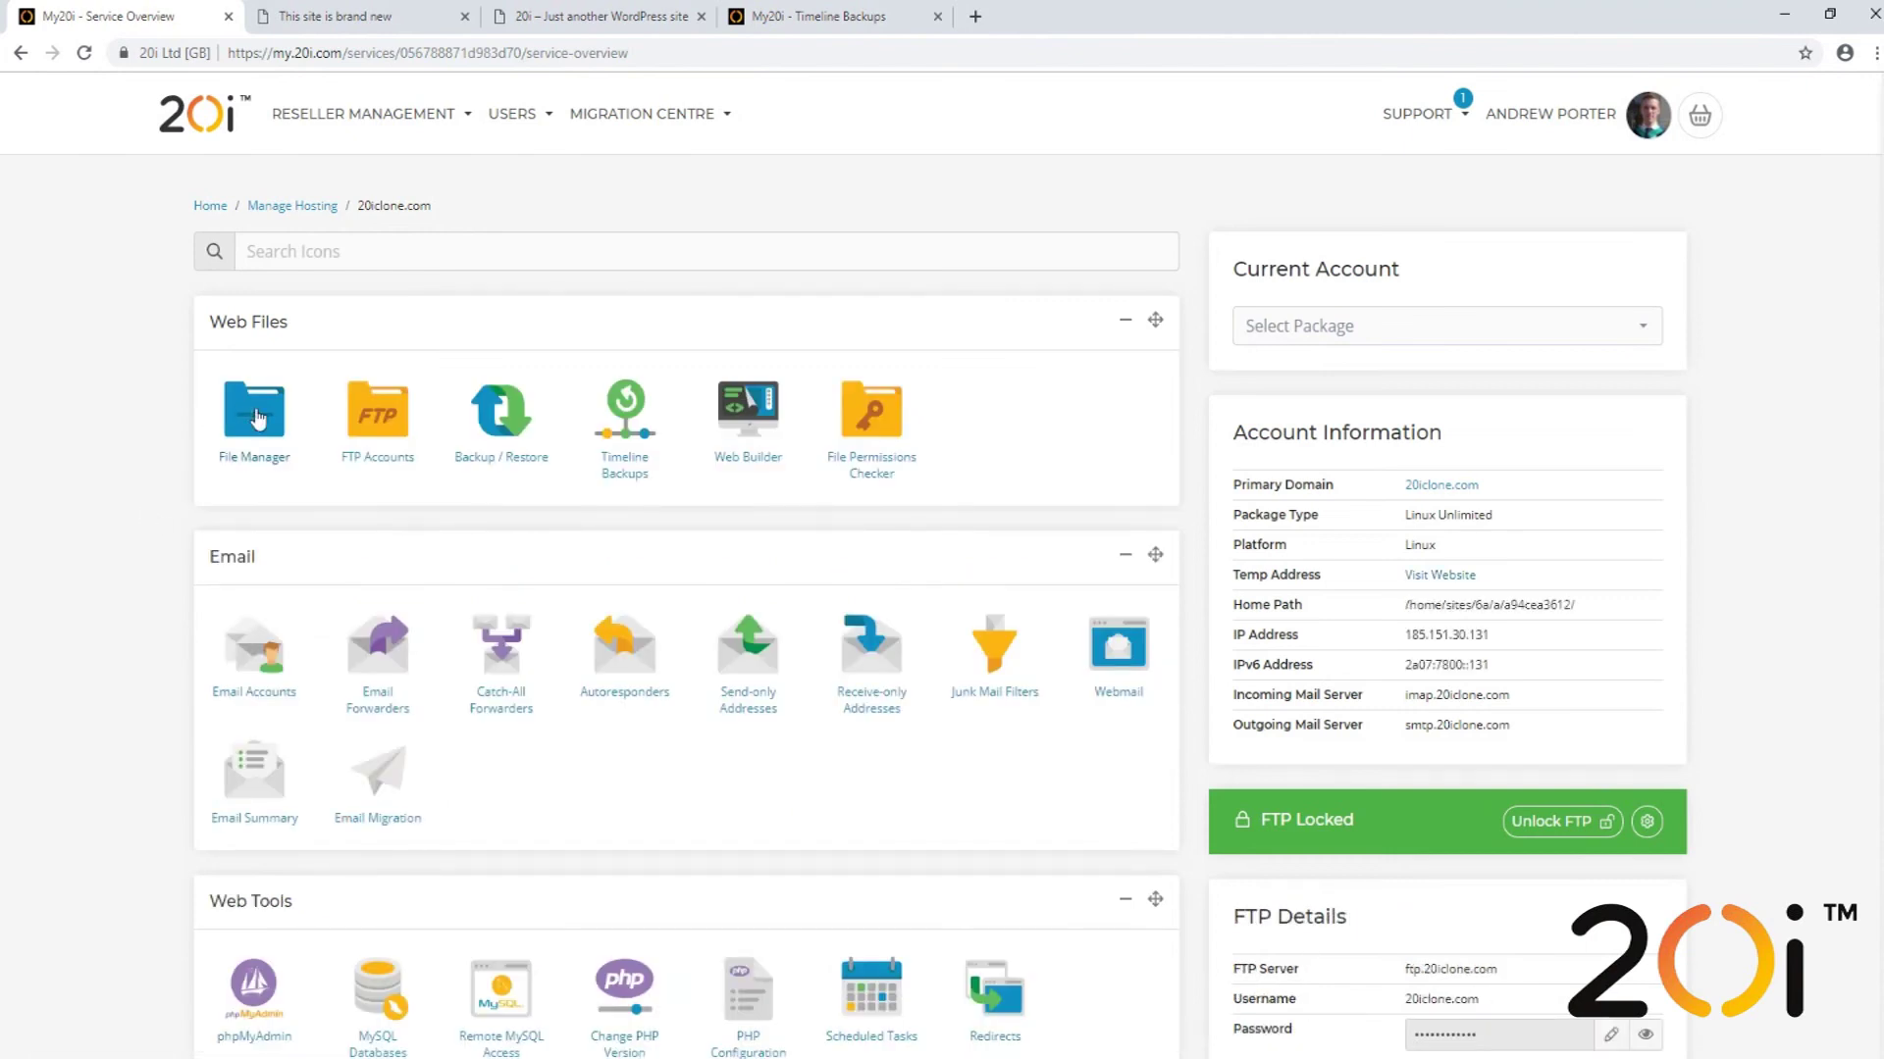
left_click(257, 419)
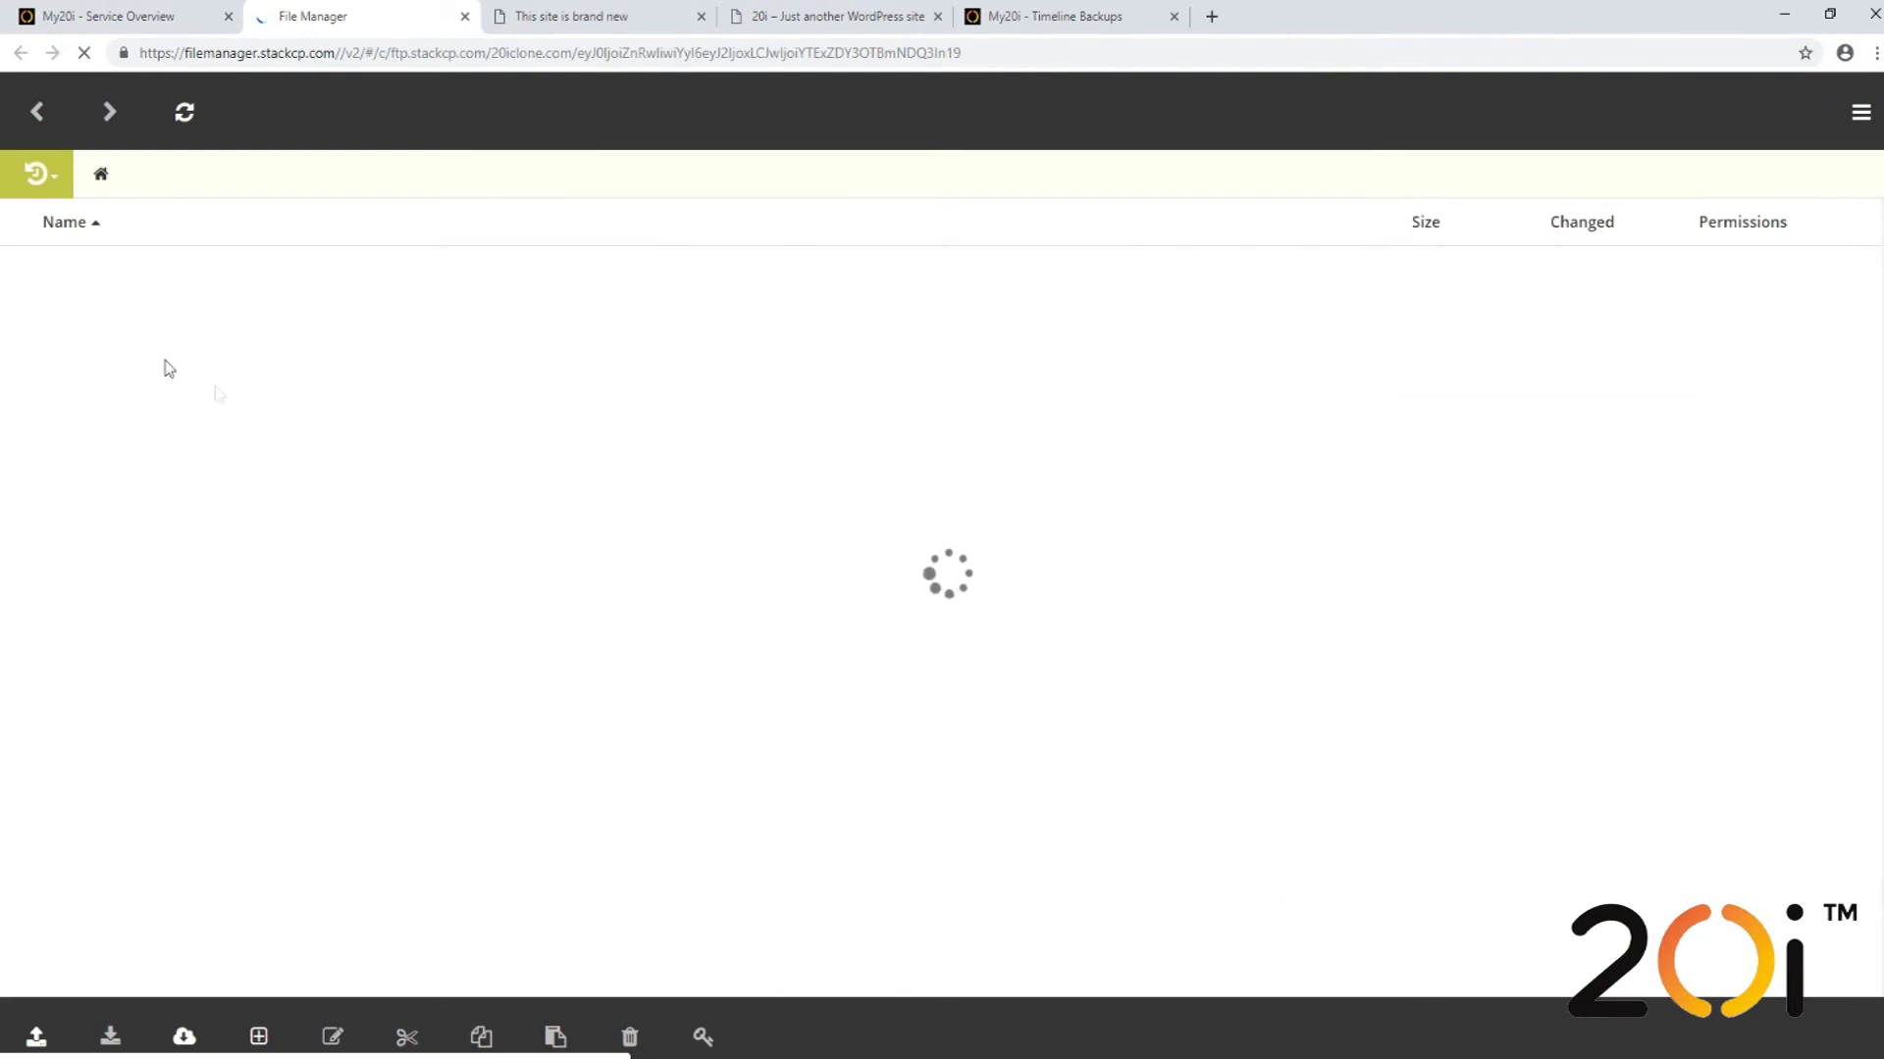
left_click(115, 393)
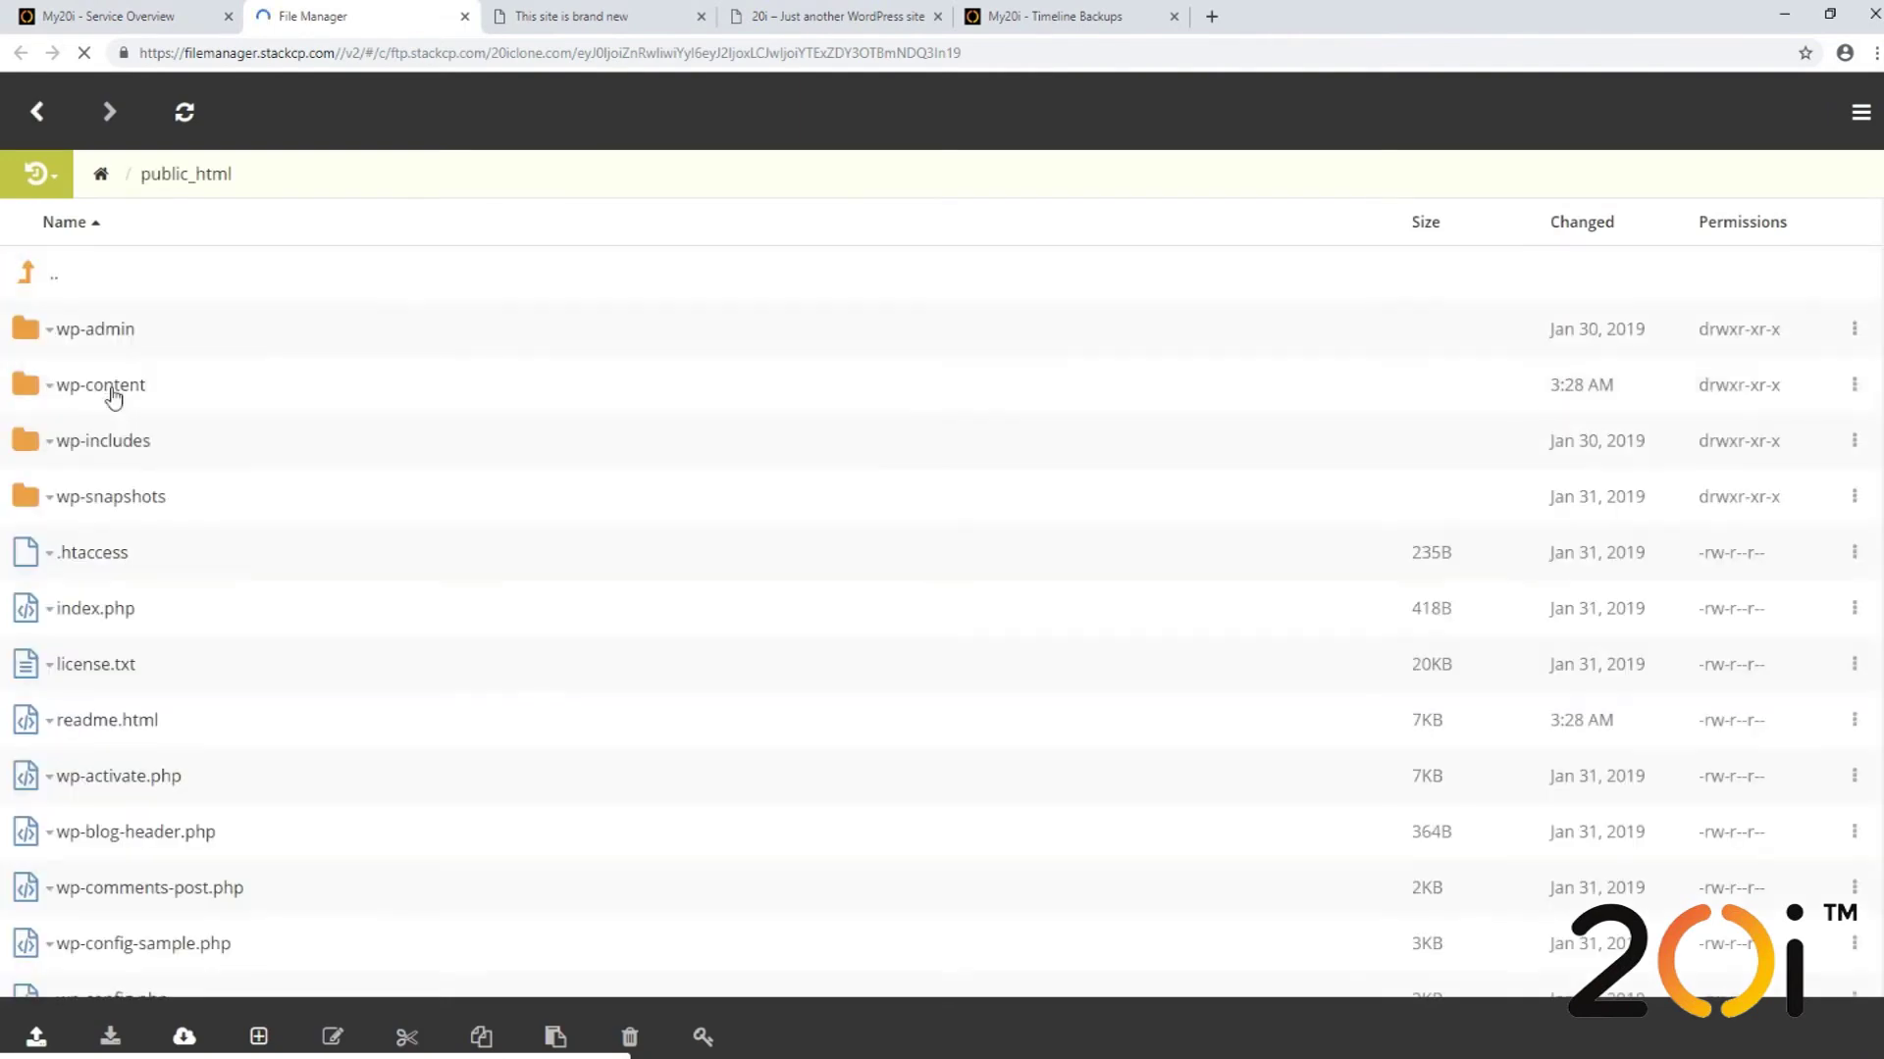
scroll(285, 585, "down", 5)
scroll(201, 734, "down", 1)
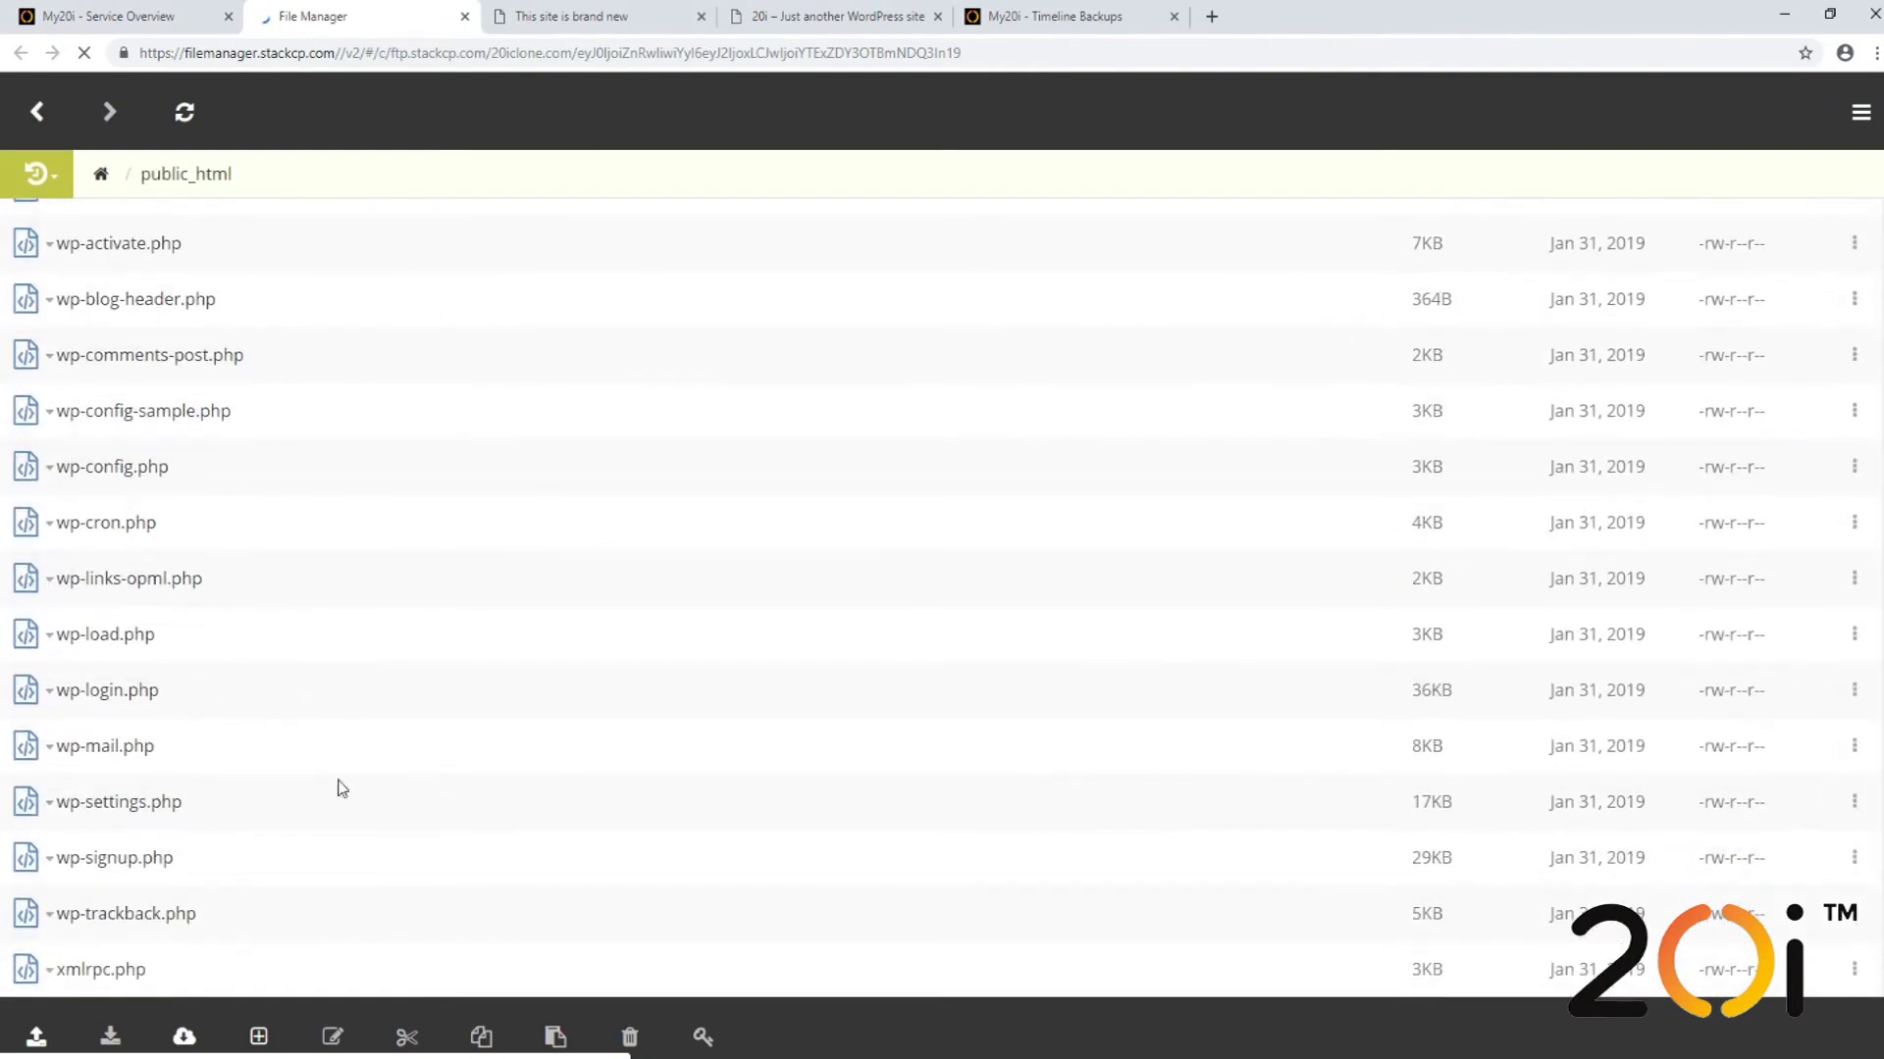
left_click(465, 15)
- Open the MySQL databases of 20iclone.com and log in to phpMyAdmin for clonedb-39394e12
left_click(387, 109)
scroll(249, 509, "down", 1)
scroll(249, 509, "down", 3)
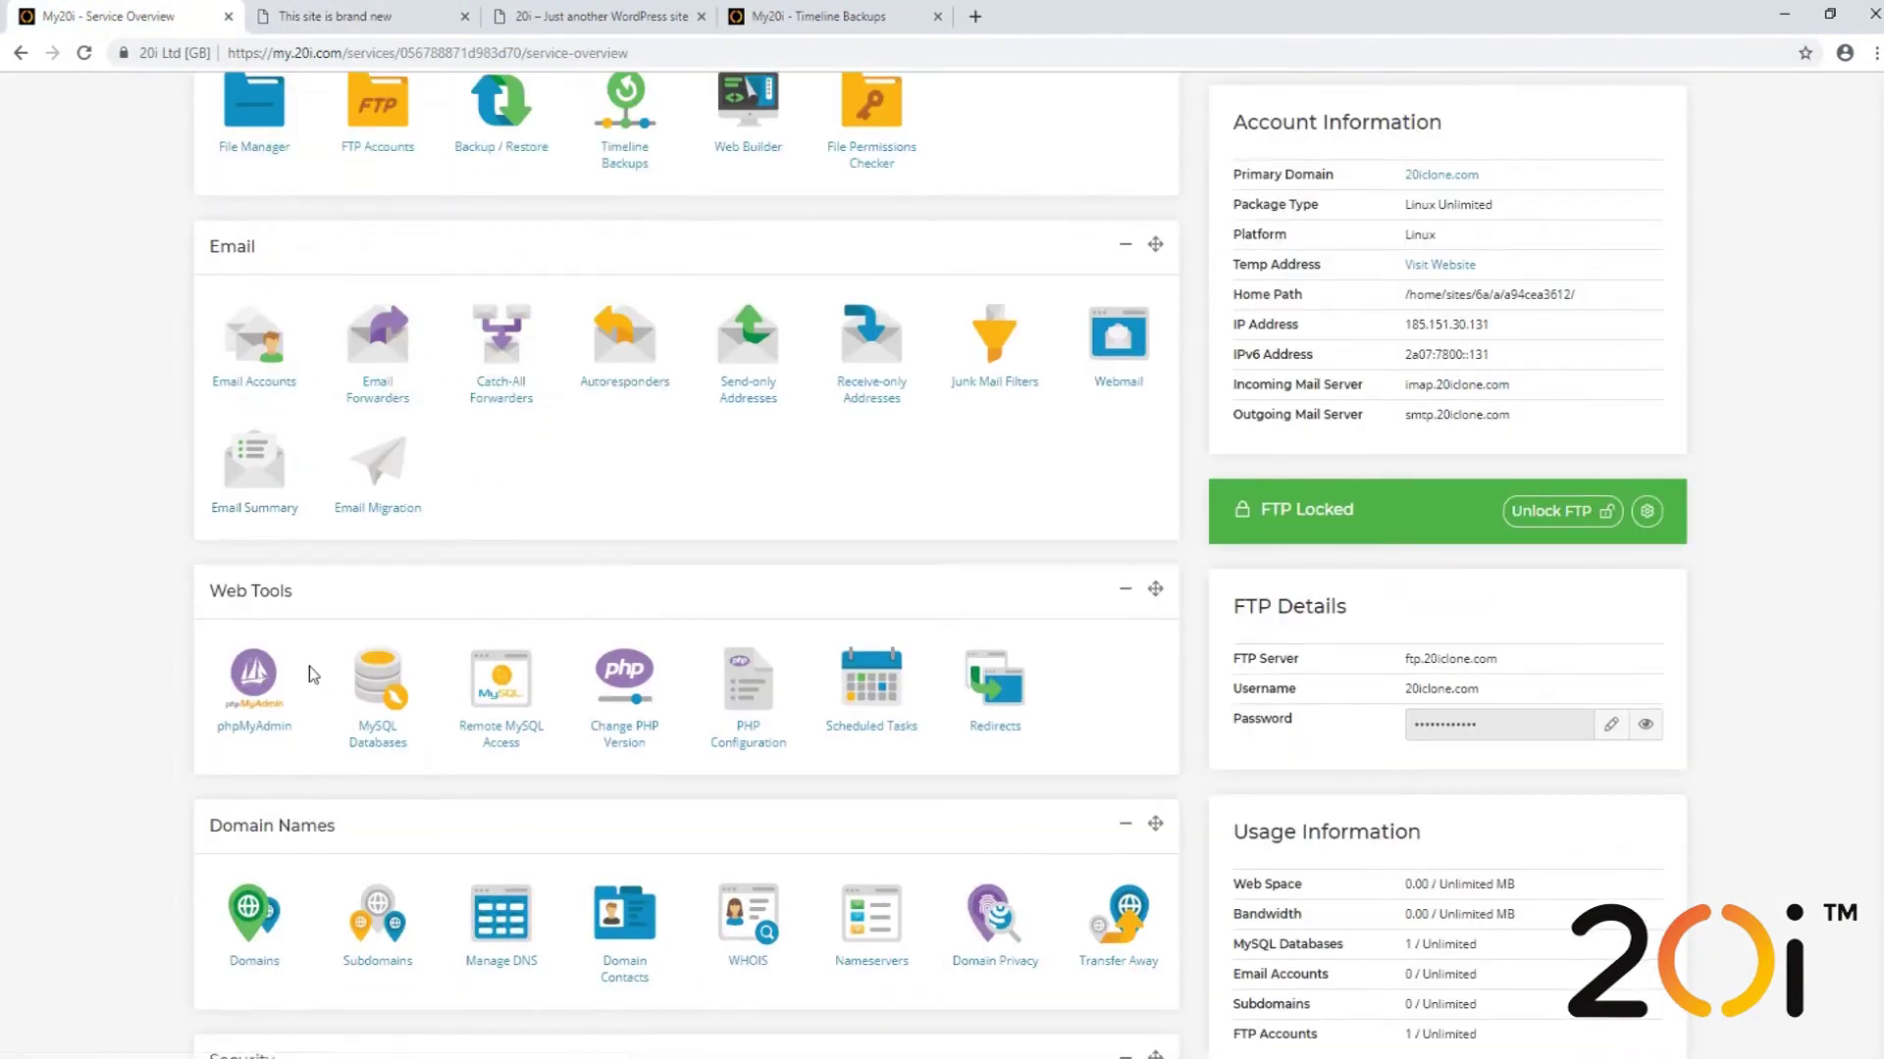
left_click(366, 734)
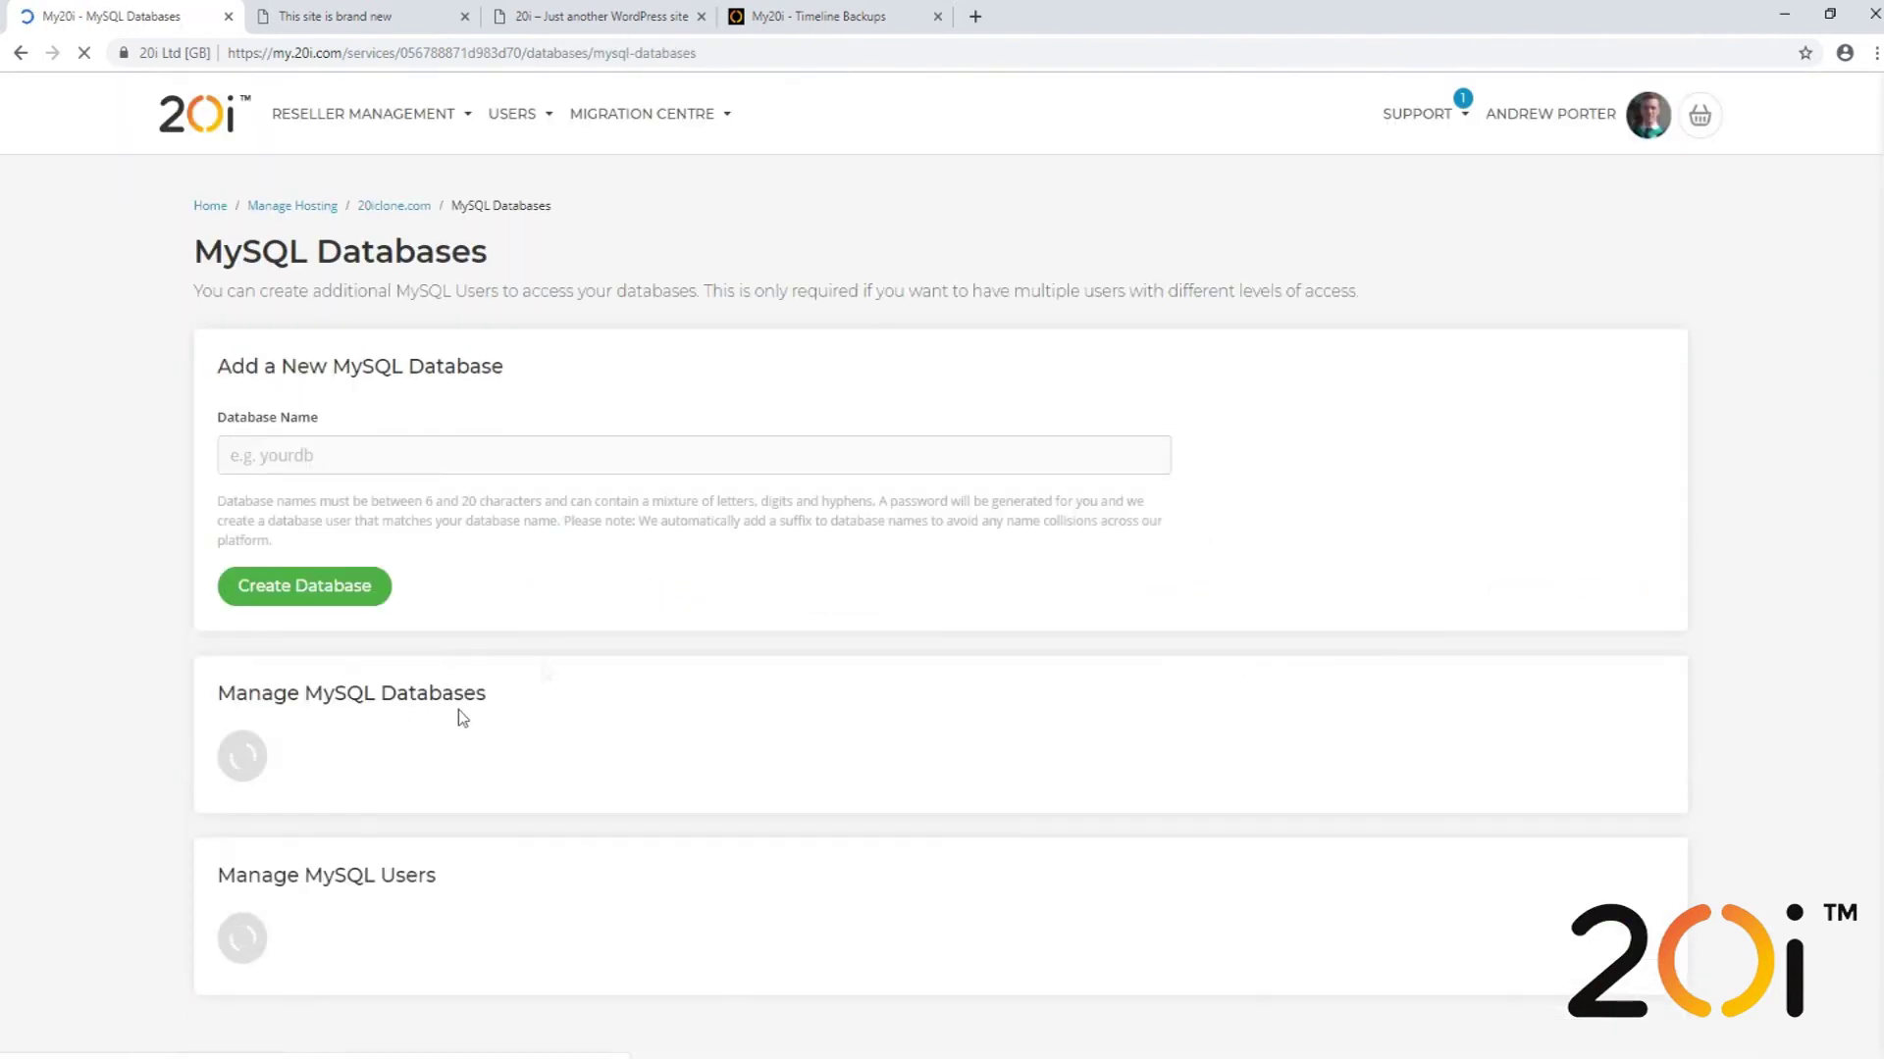
scroll(588, 597, "down", 3)
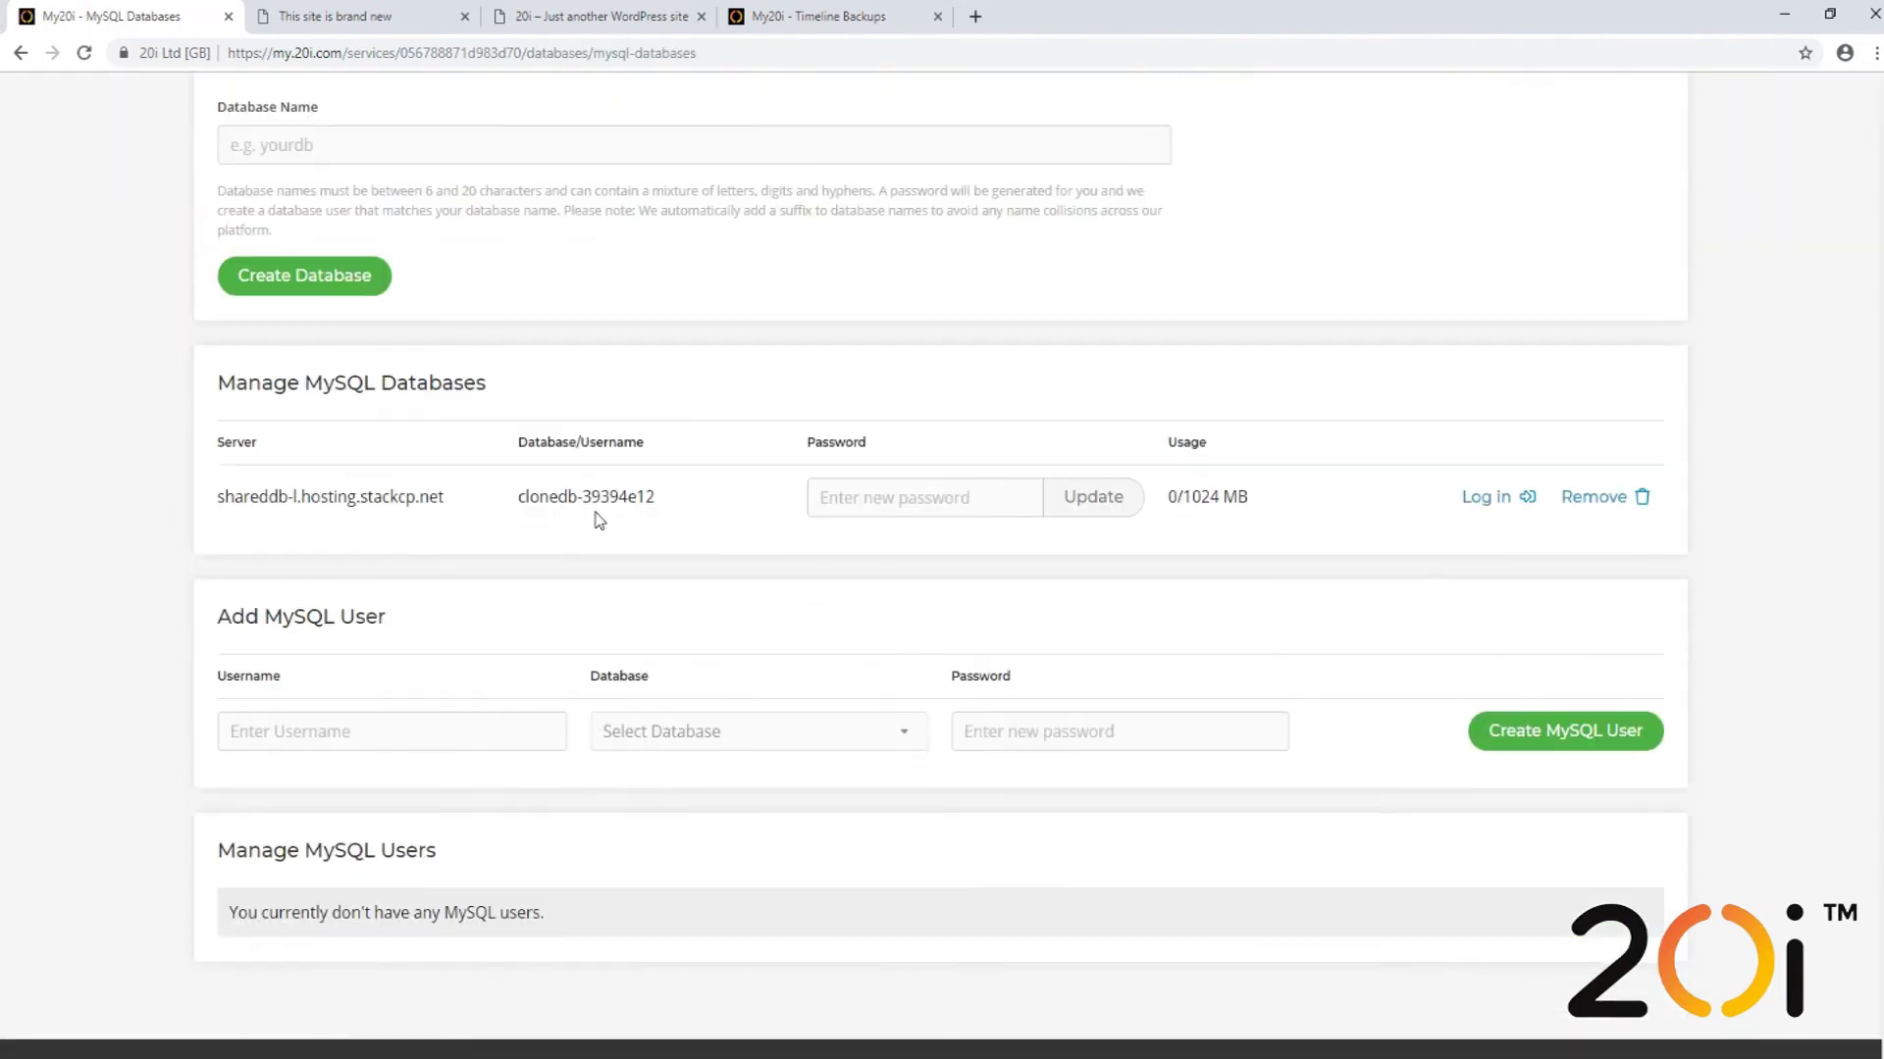
left_click(1471, 510)
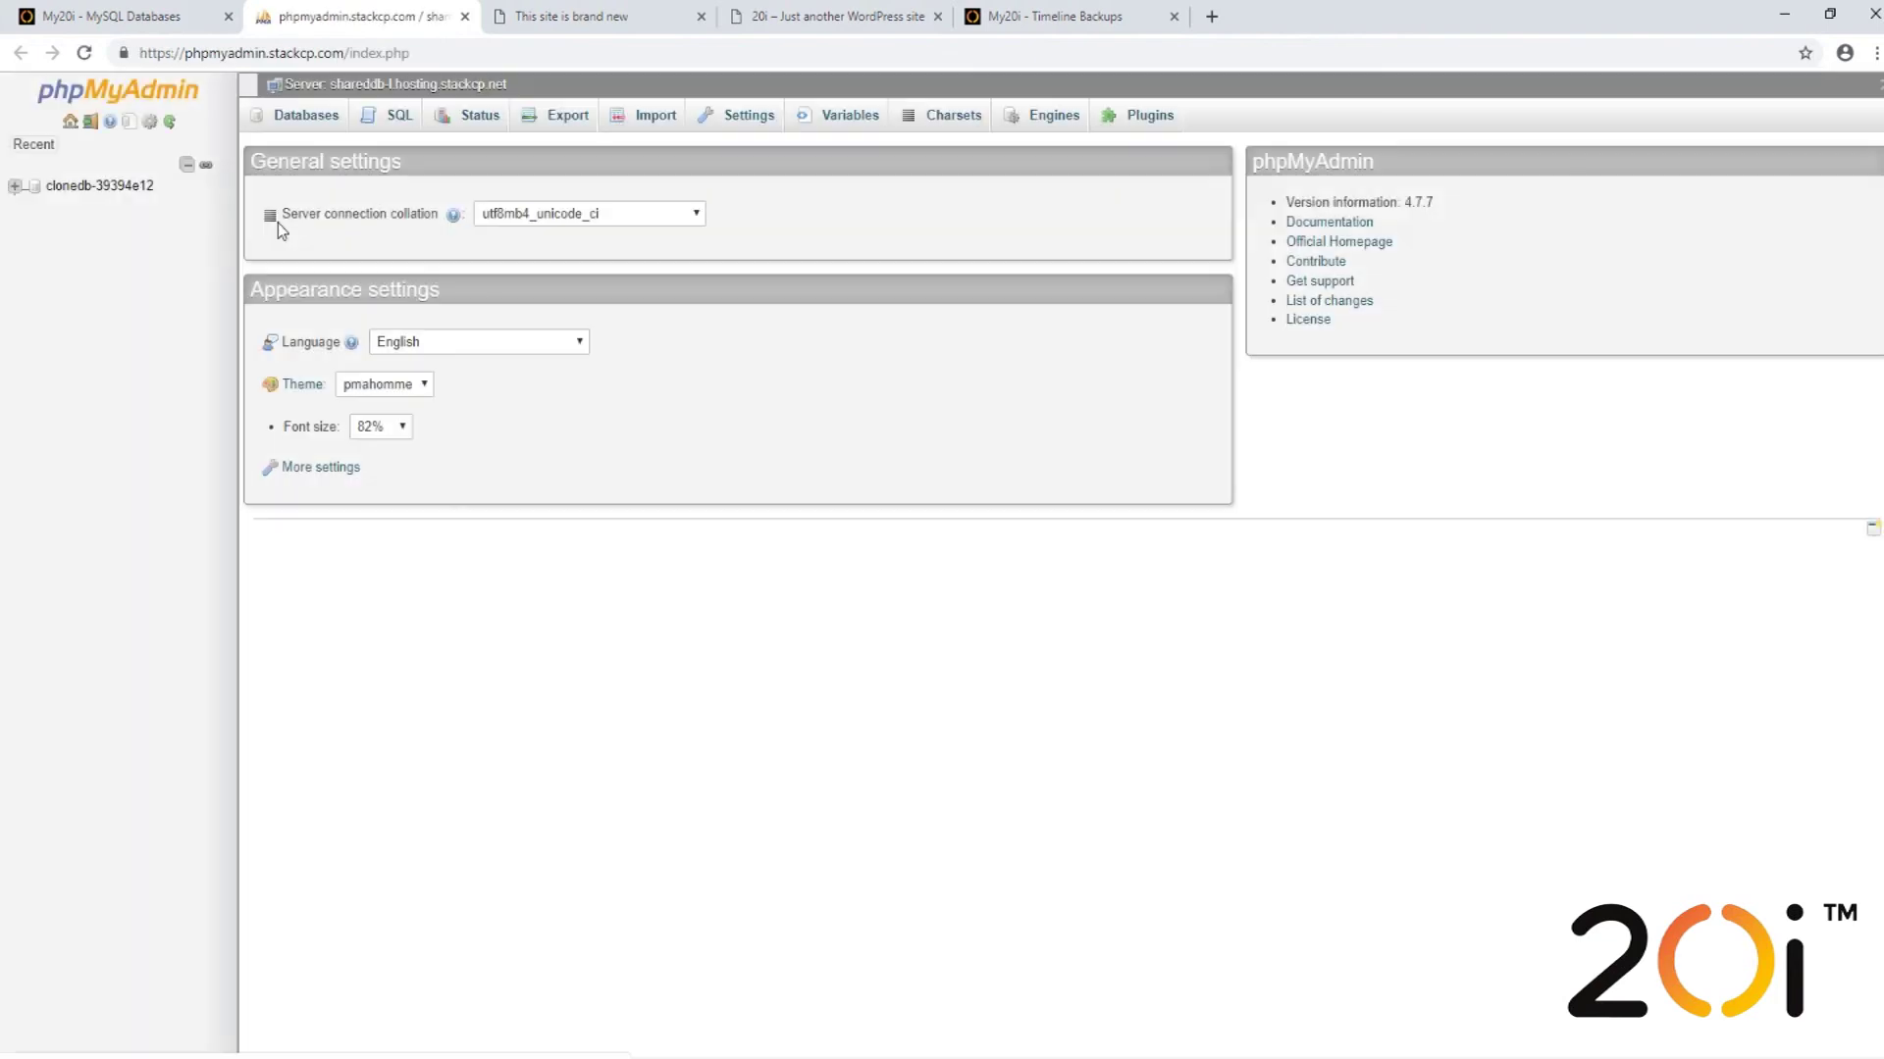
- Display the rows of the wp_options table in the clonedb-39394e12 database
left_click(86, 189)
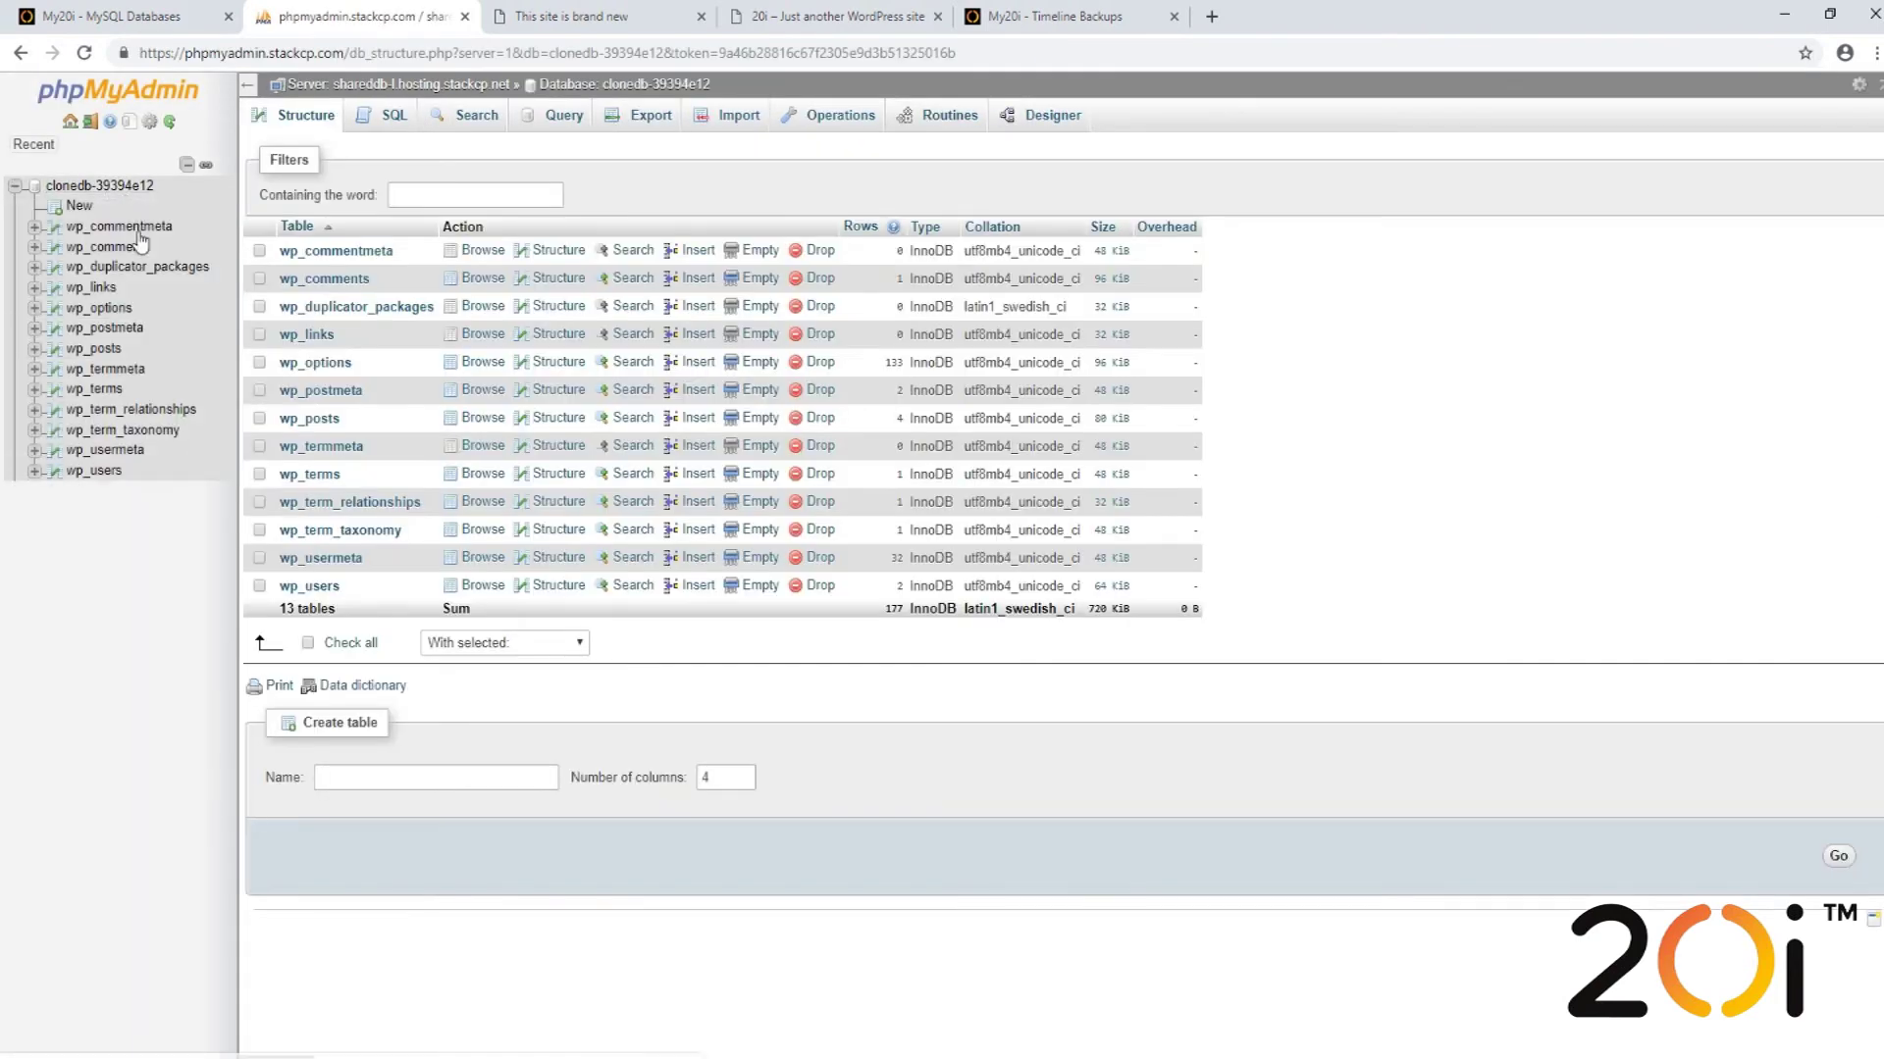
left_click(91, 310)
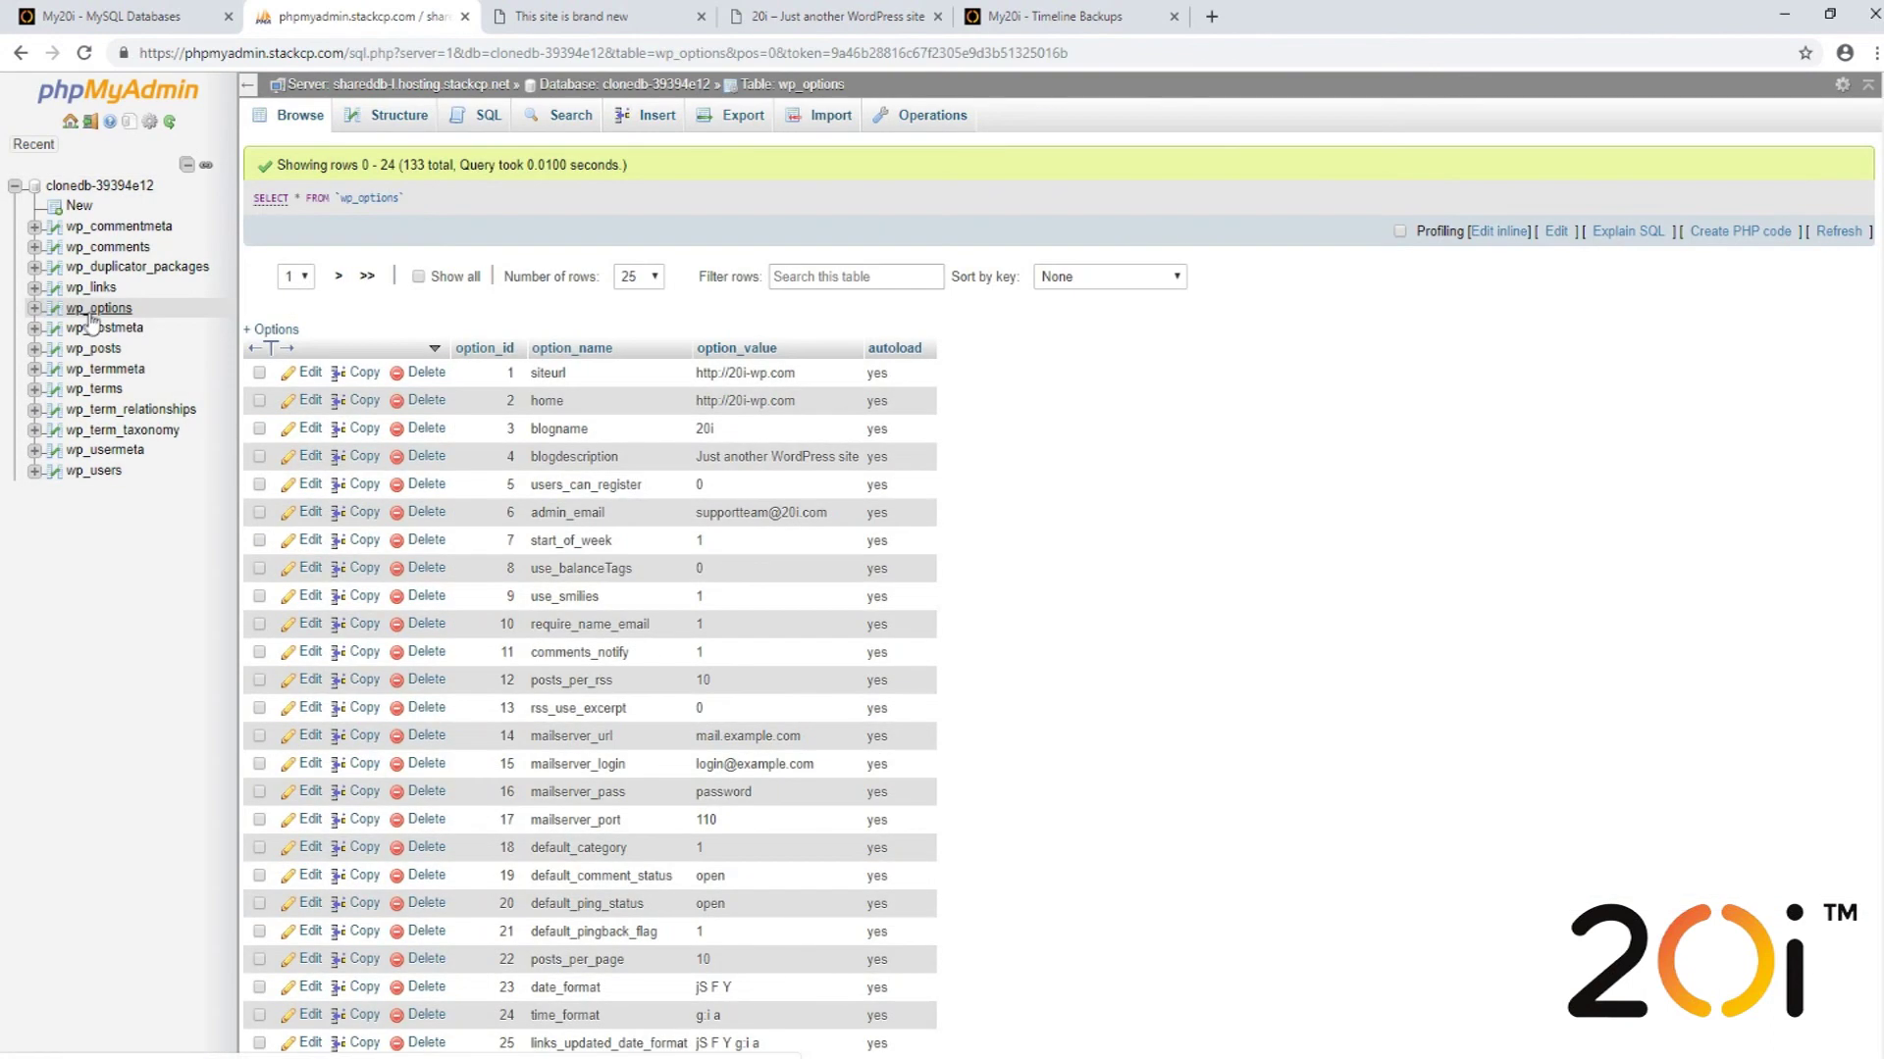
scroll(597, 689, "down", 2)
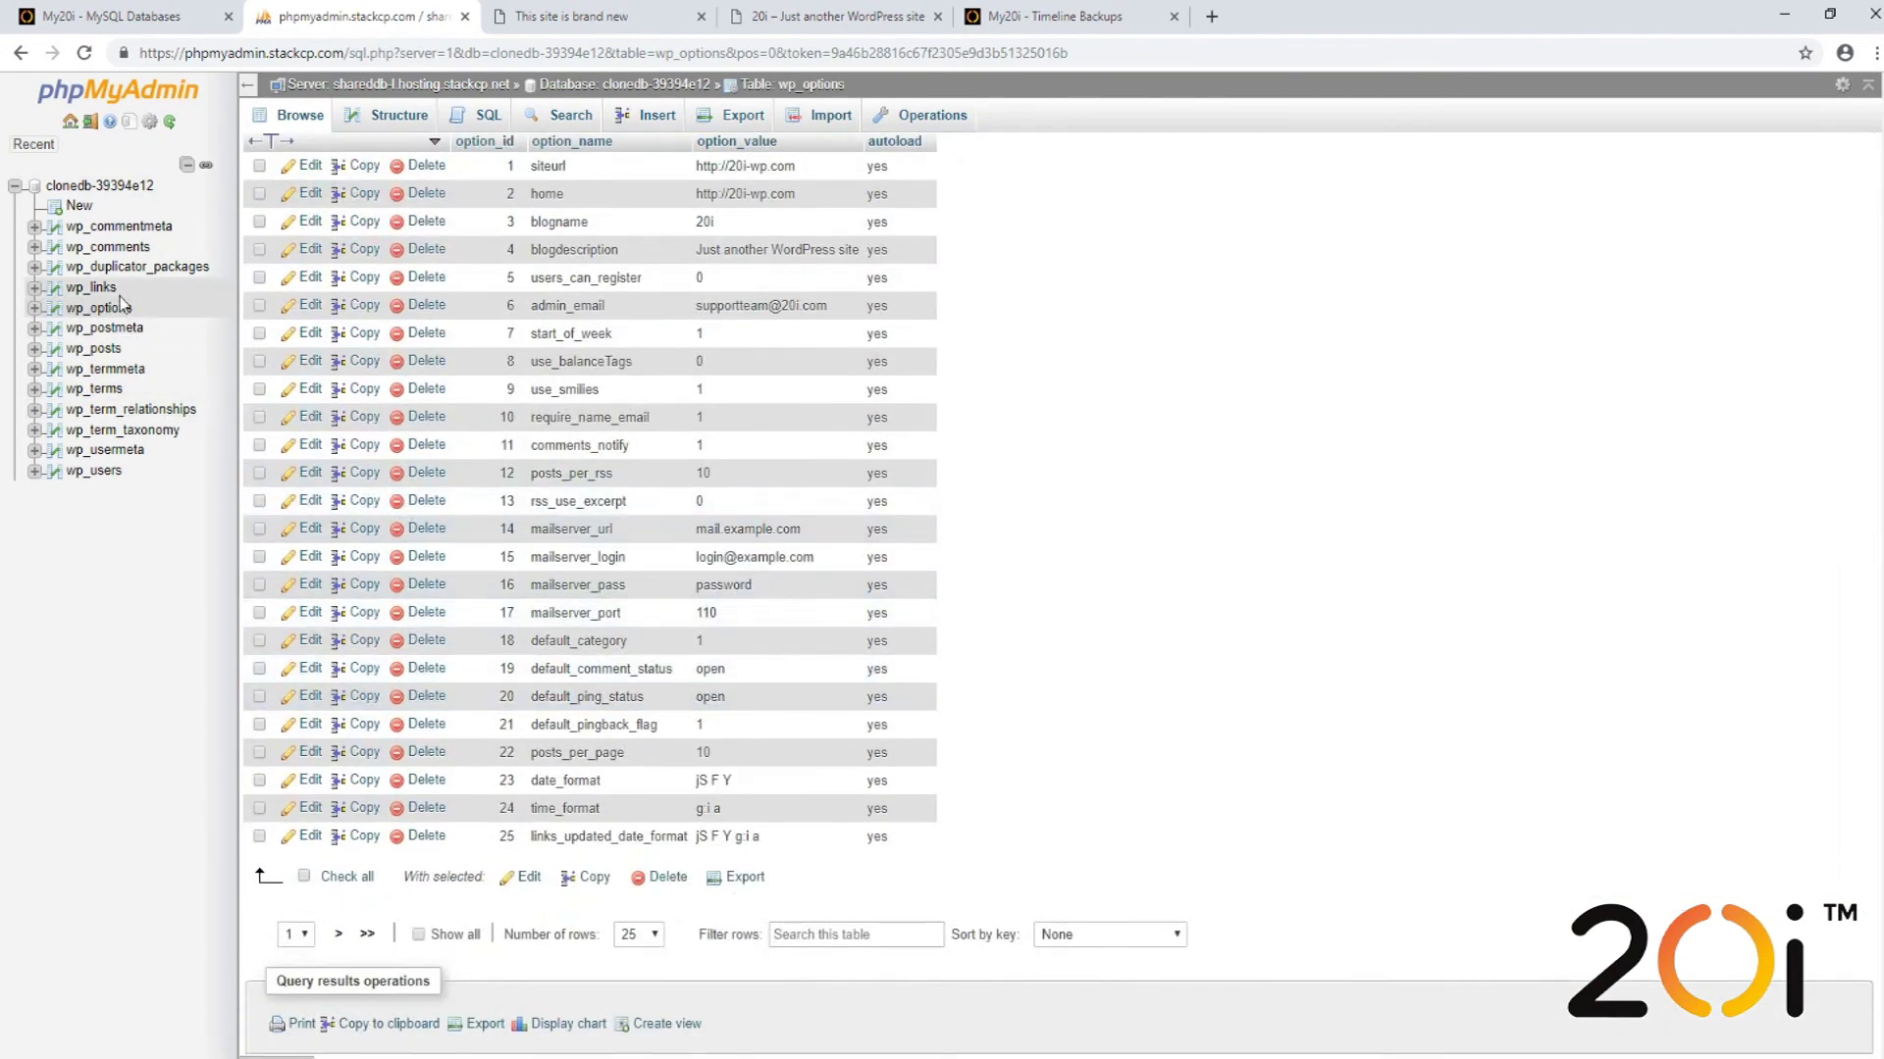
scroll(523, 693, "up", 2)
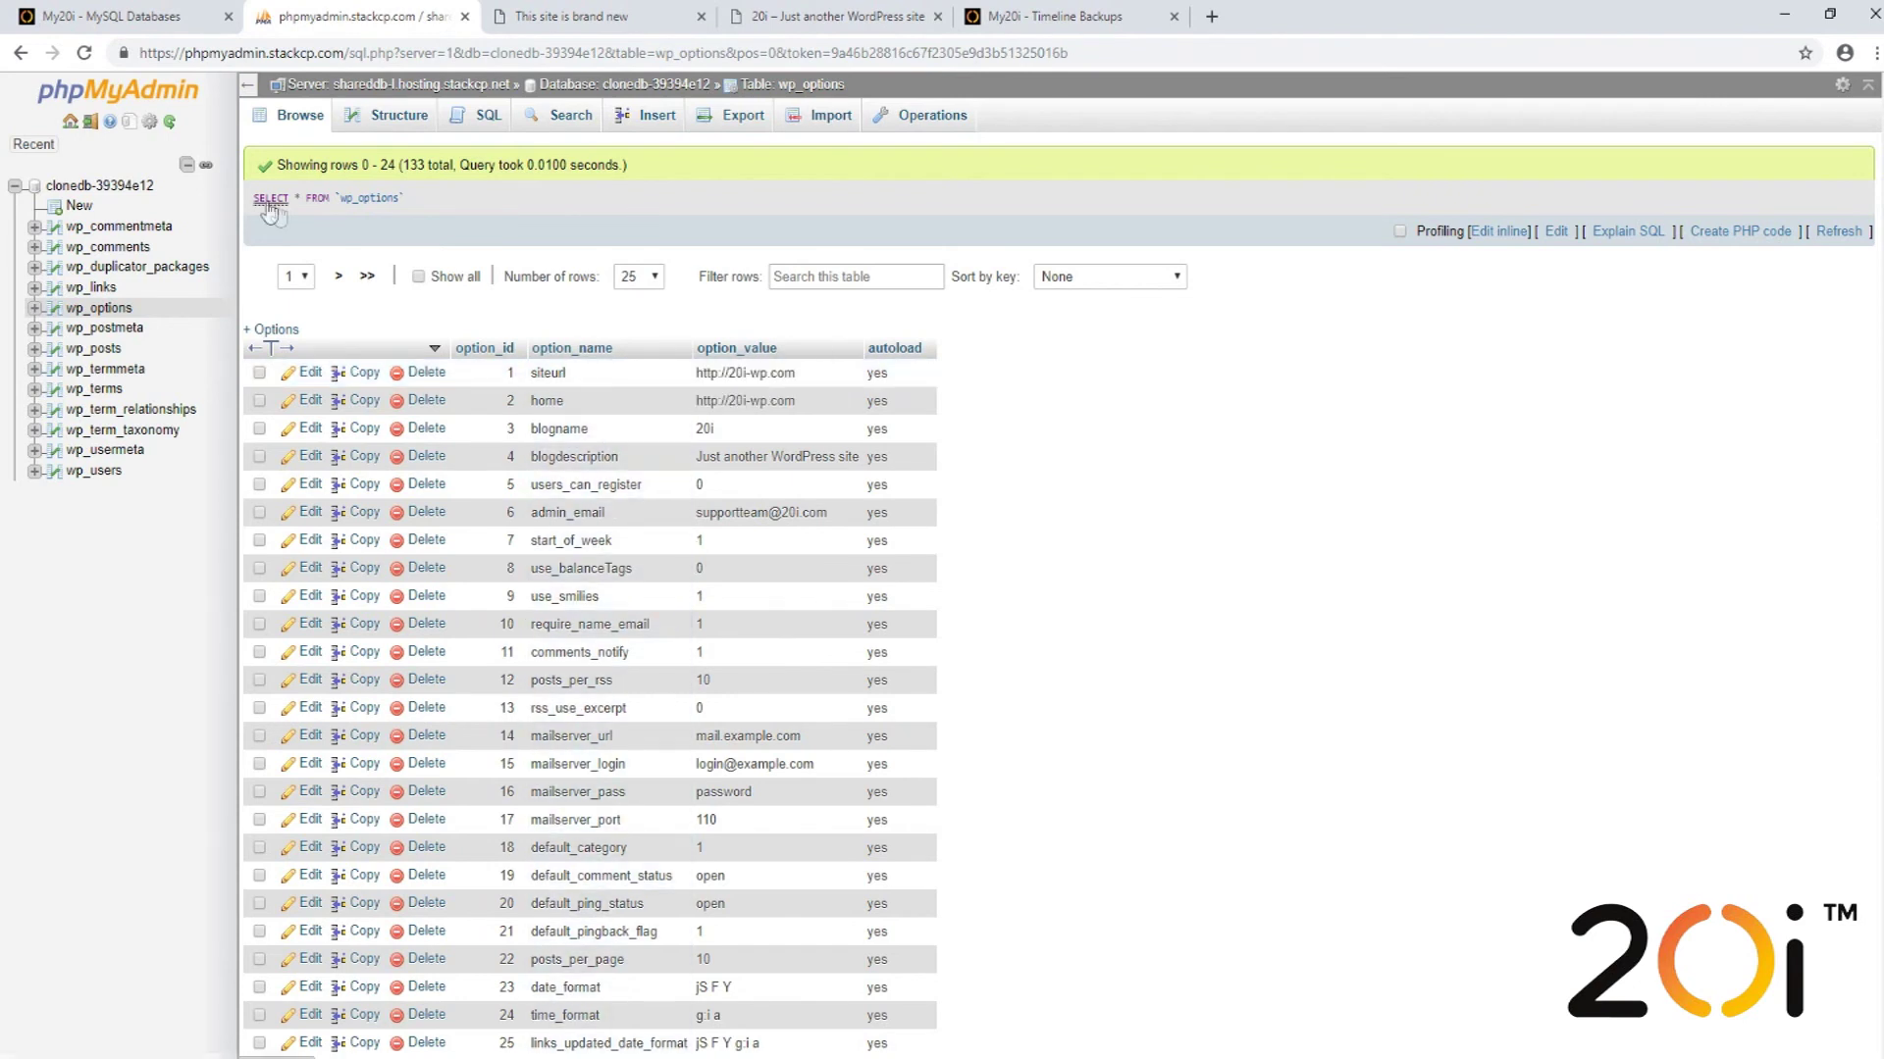
- Check the hosting package's domain name on its MySQL Databases page and return to the wp_options table
left_click(140, 28)
scroll(686, 491, "up", 5)
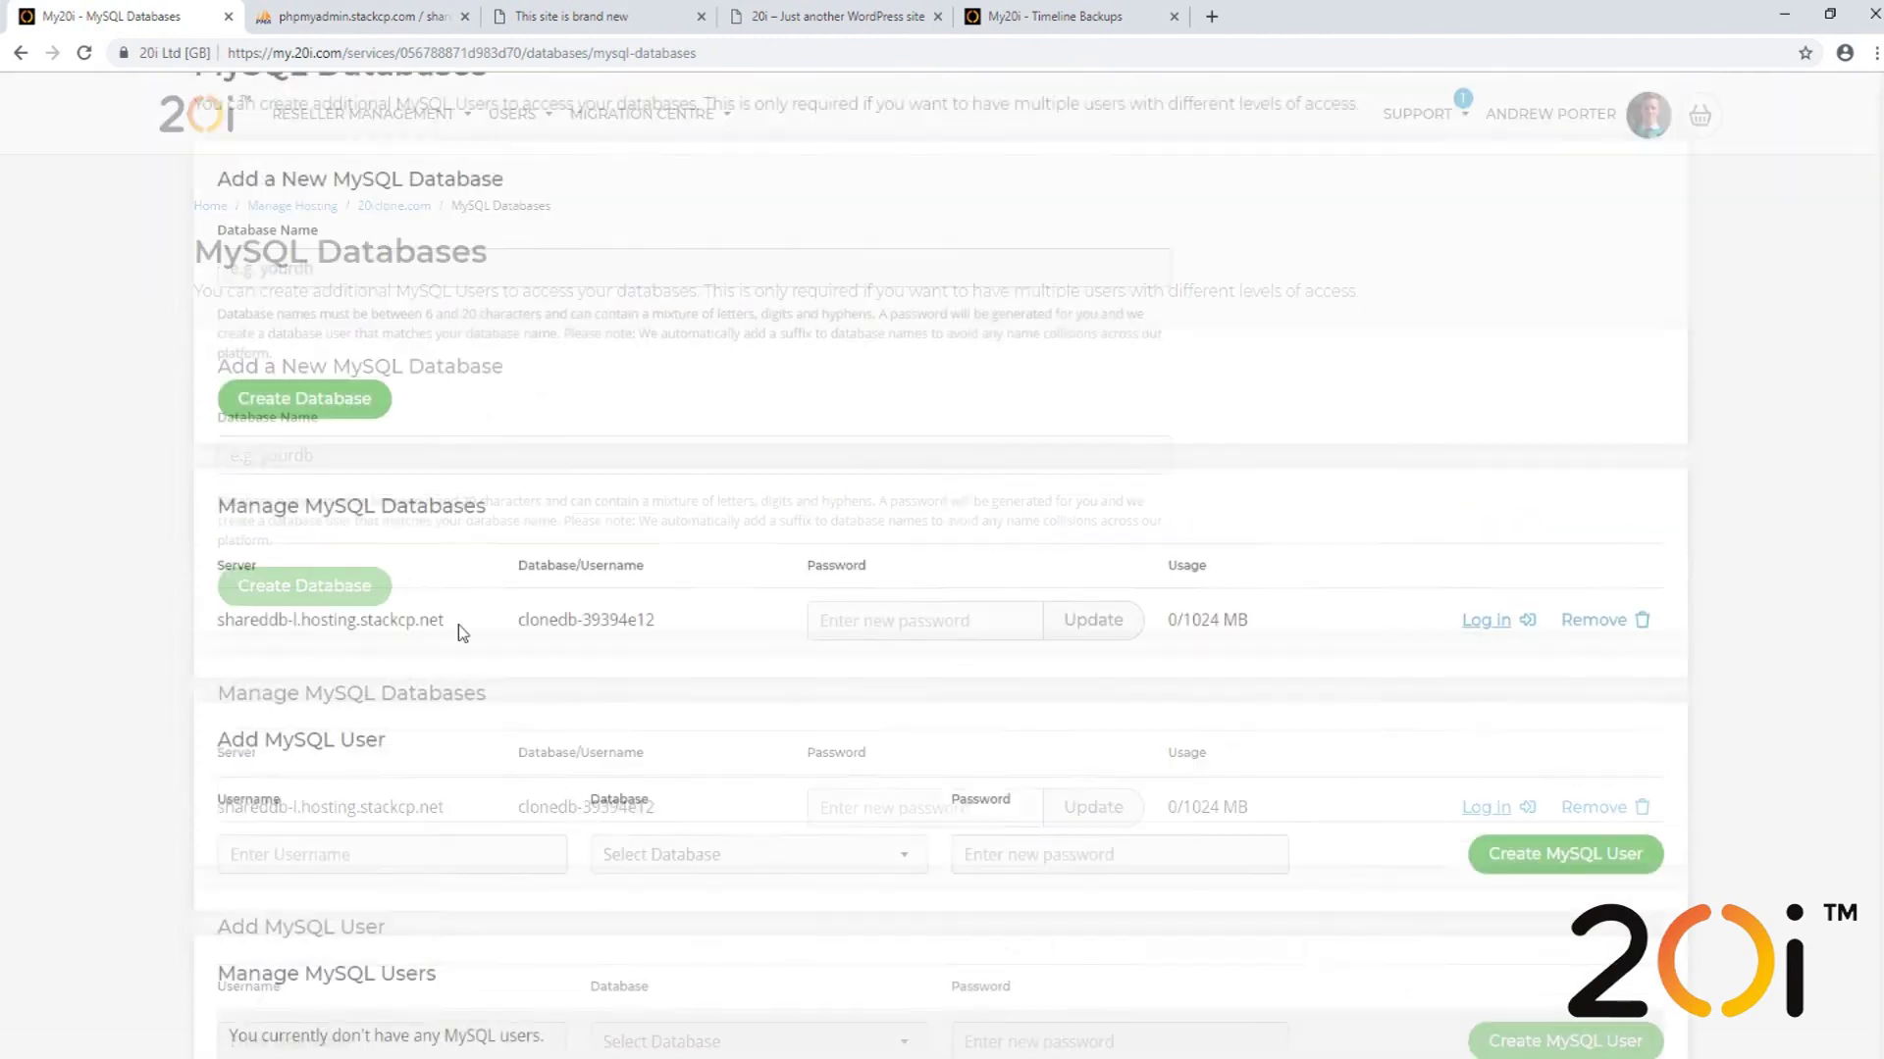
mouse_move(431, 239)
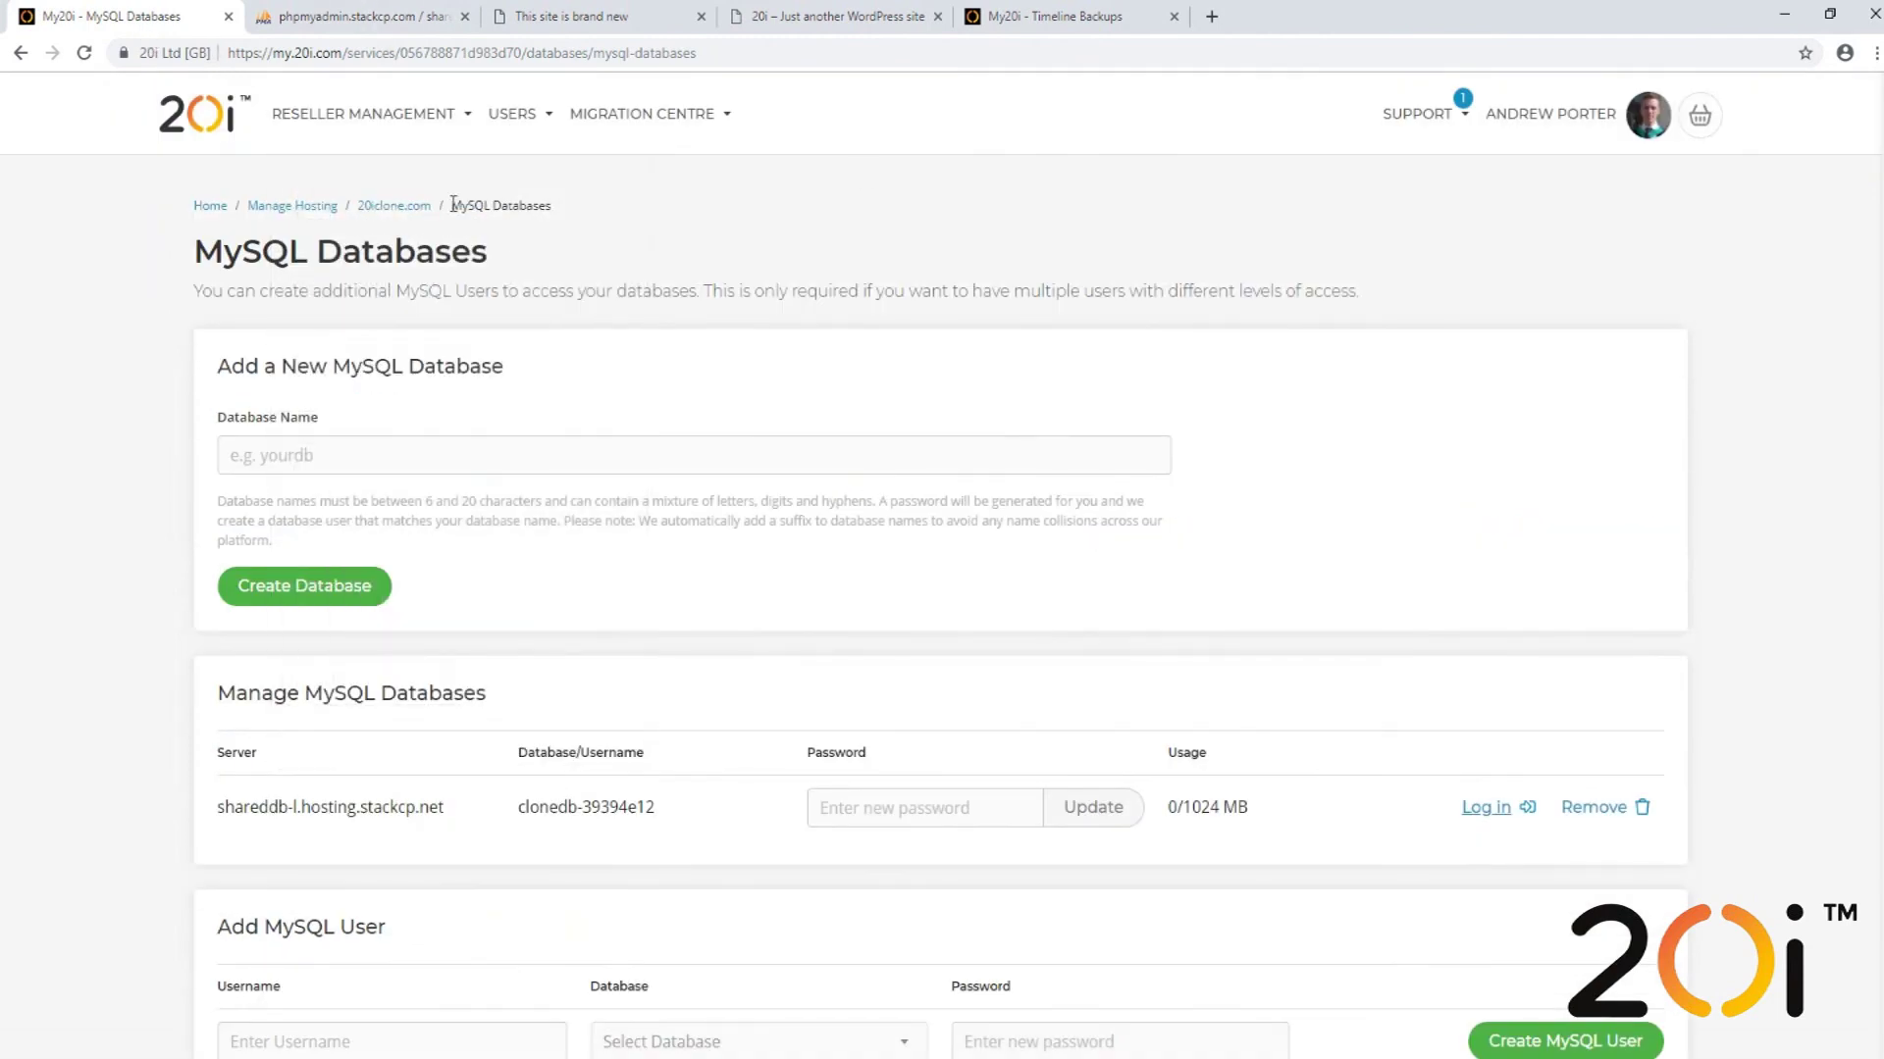
left_click_drag(432, 206, 371, 202)
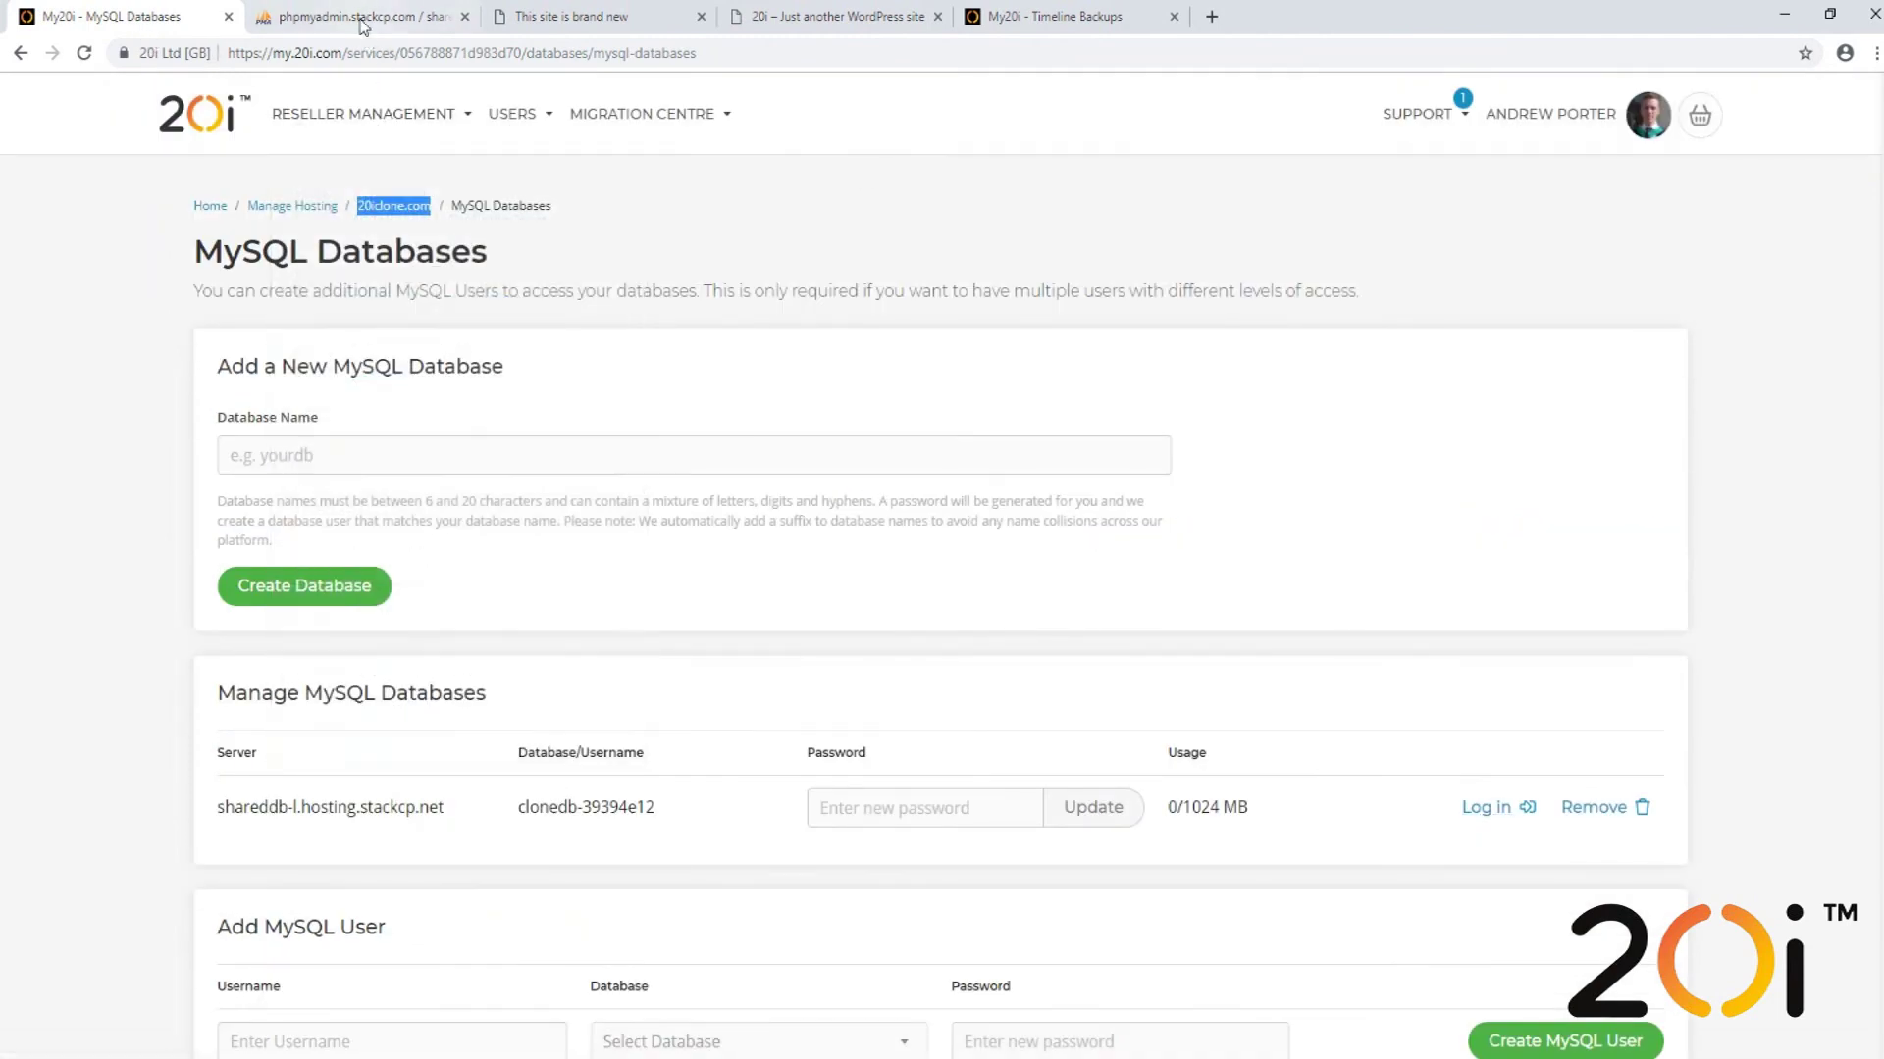
left_click(355, 16)
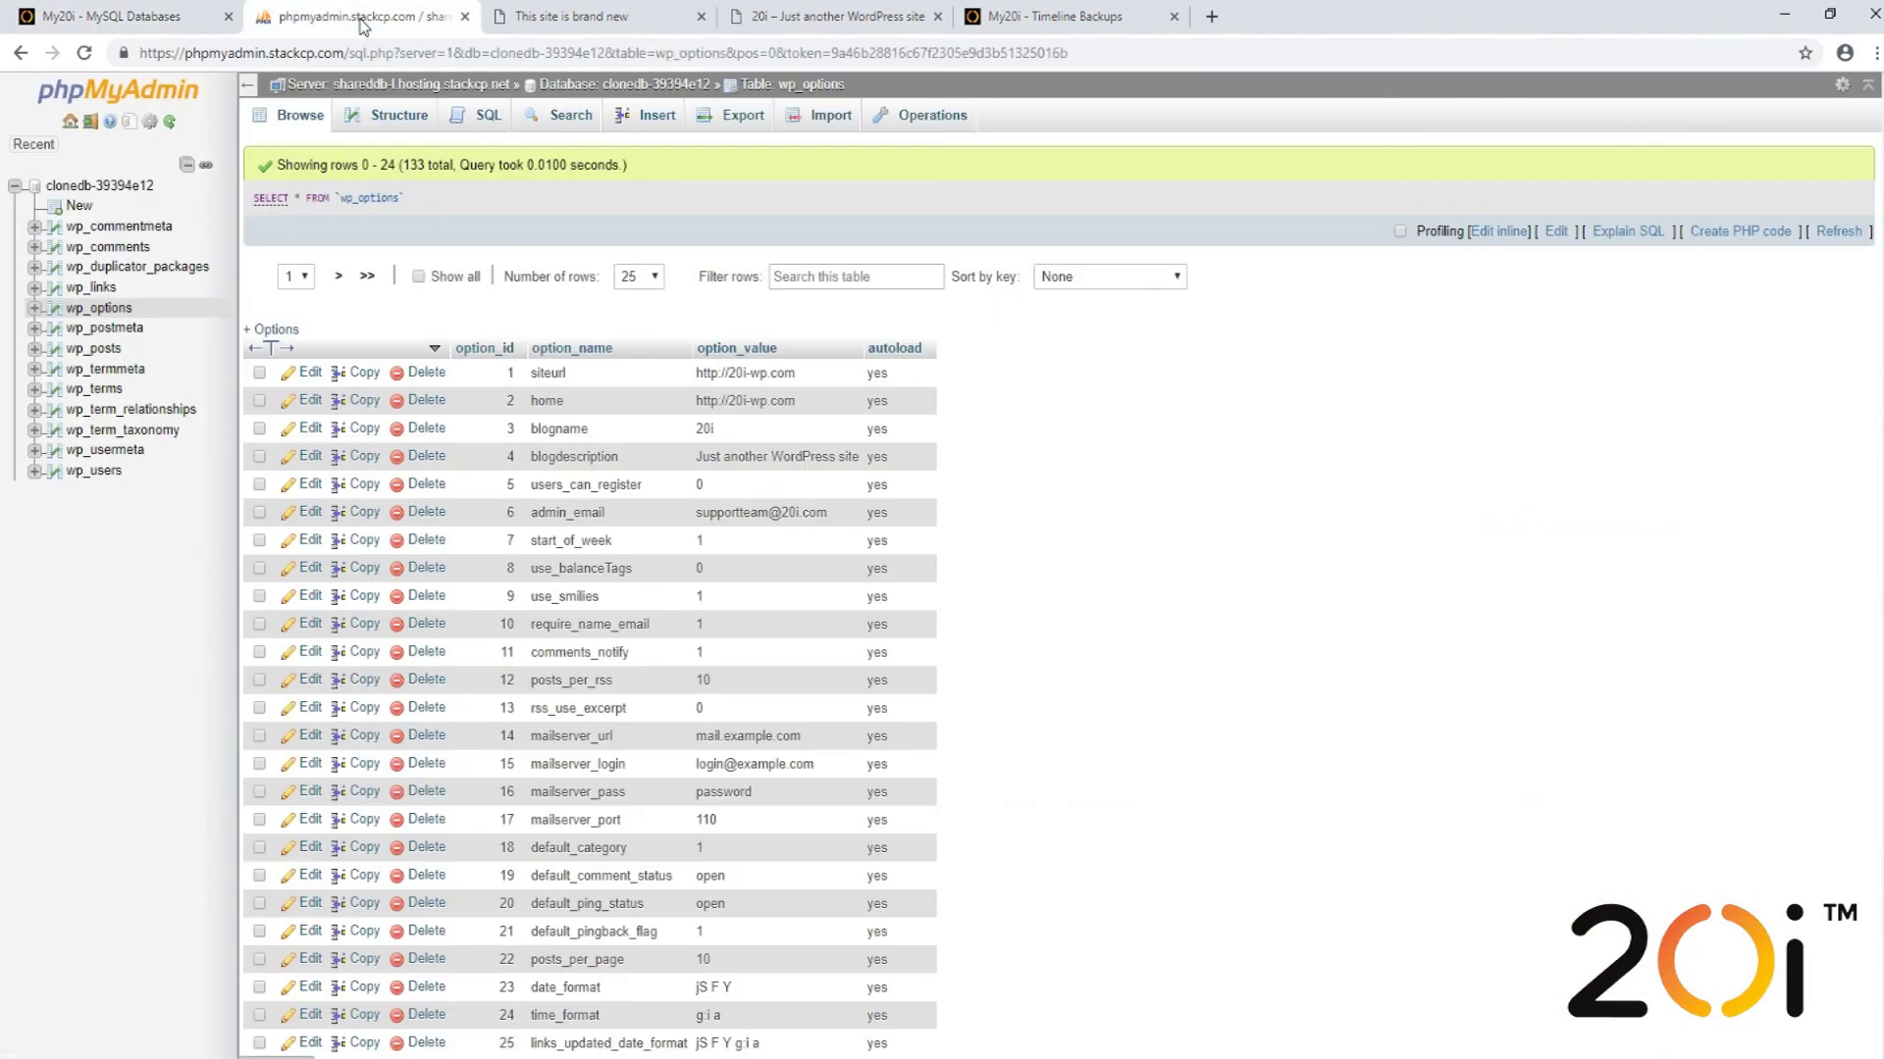
double_click(815, 371)
key("BackSpace")
key("BackSpace")
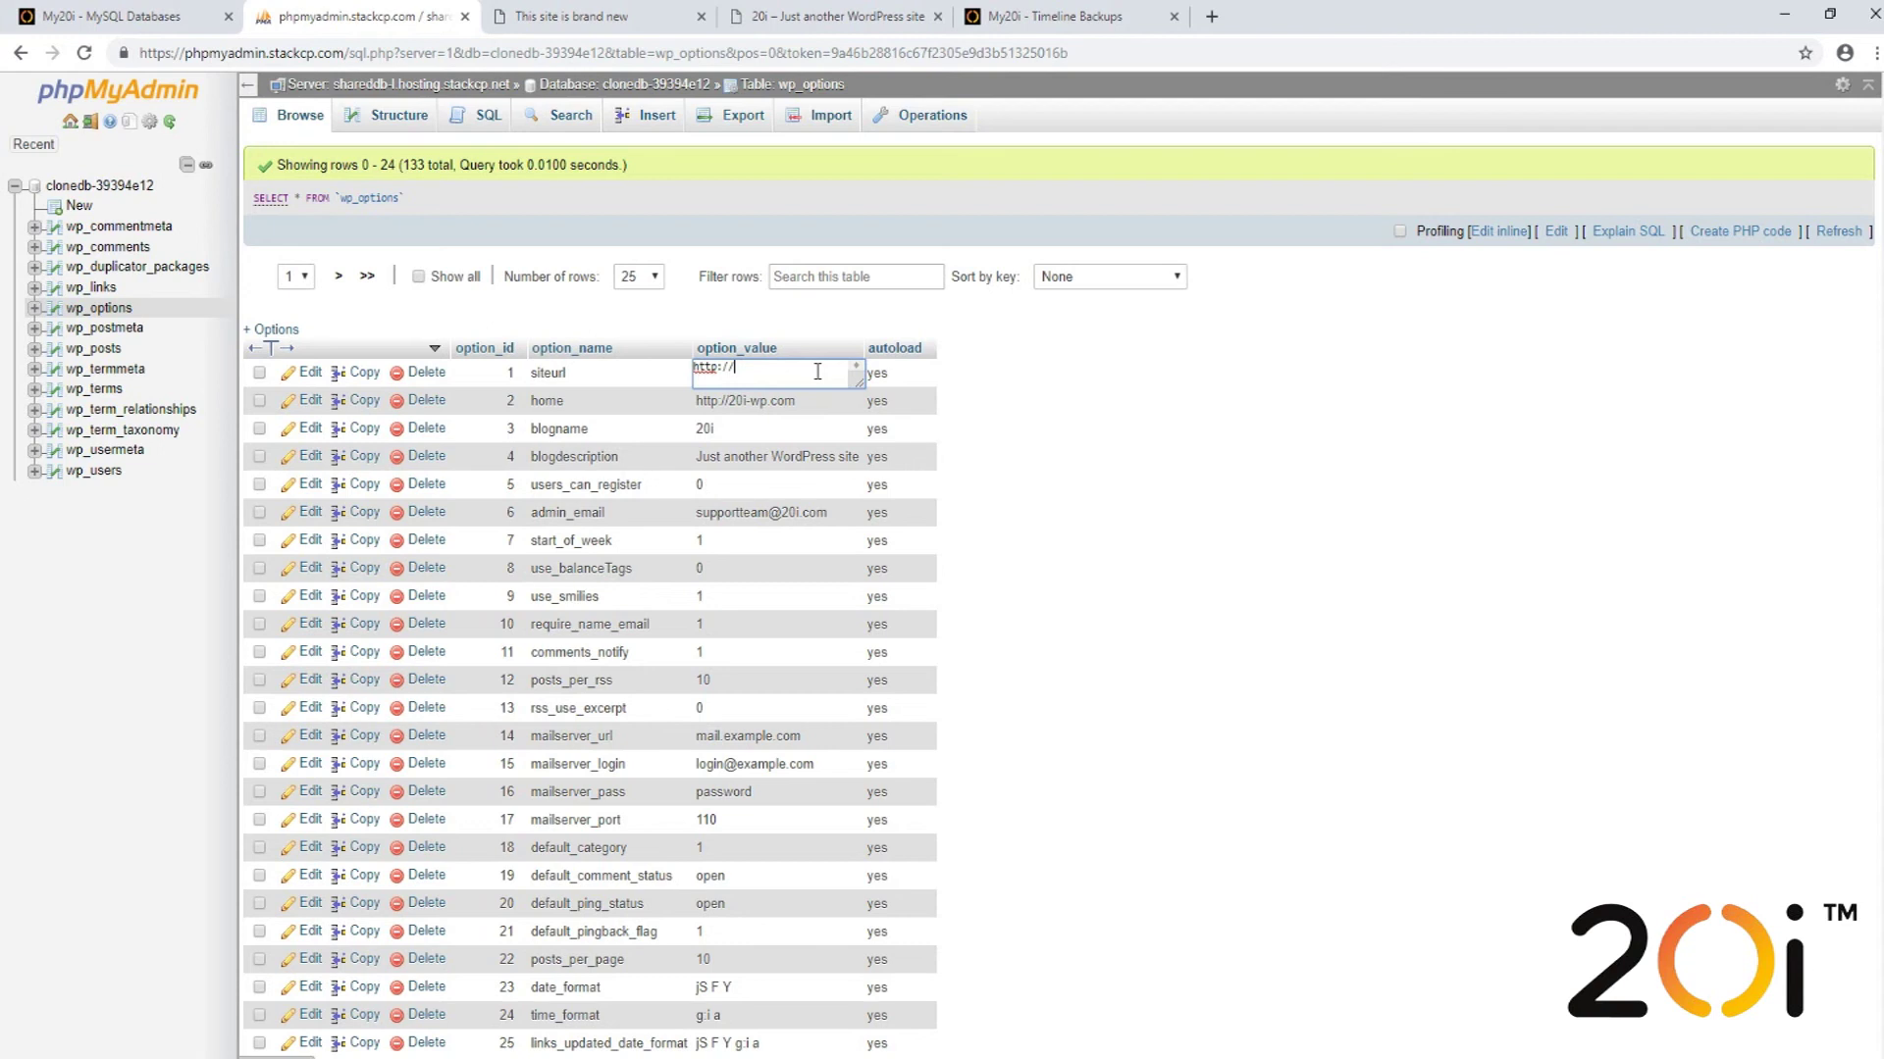
type("20iclone.com")
key("Return")
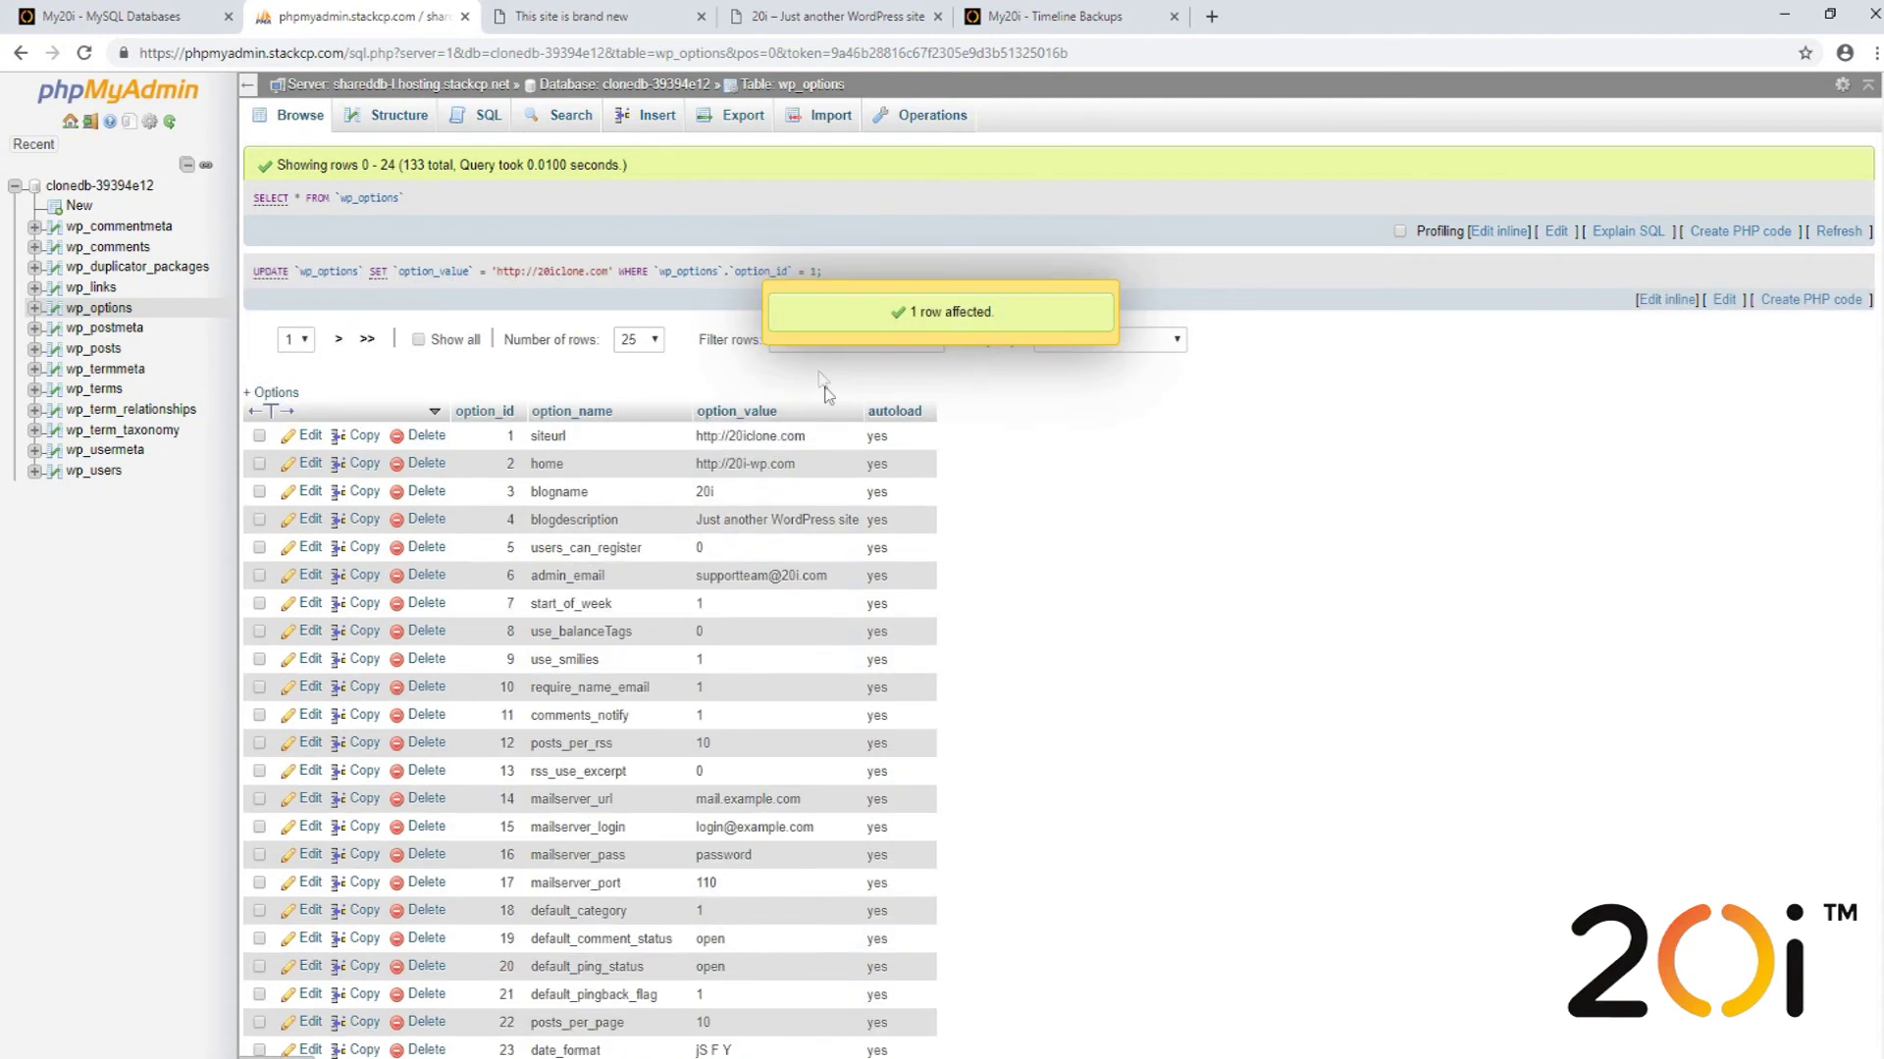
double_click(811, 463)
key("BackSpace")
key("BackSpace")
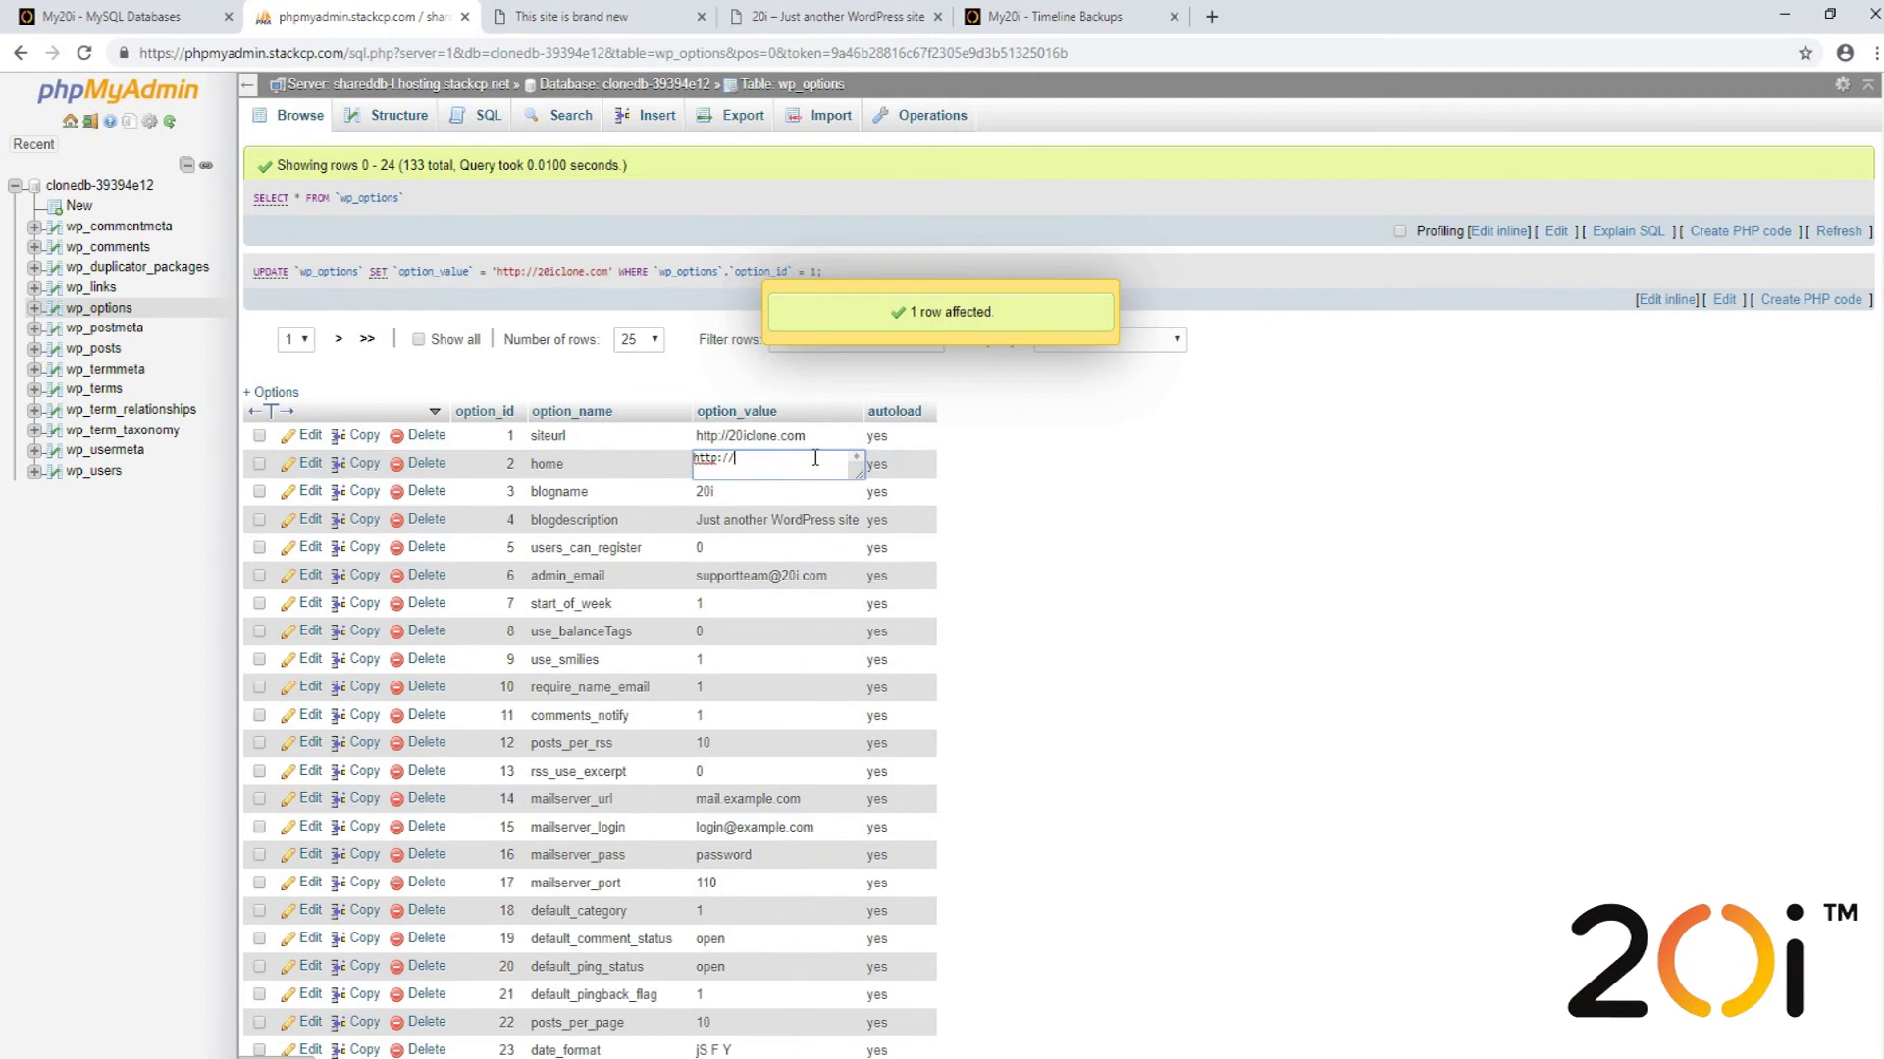
type("20iclone.com")
key("Return")
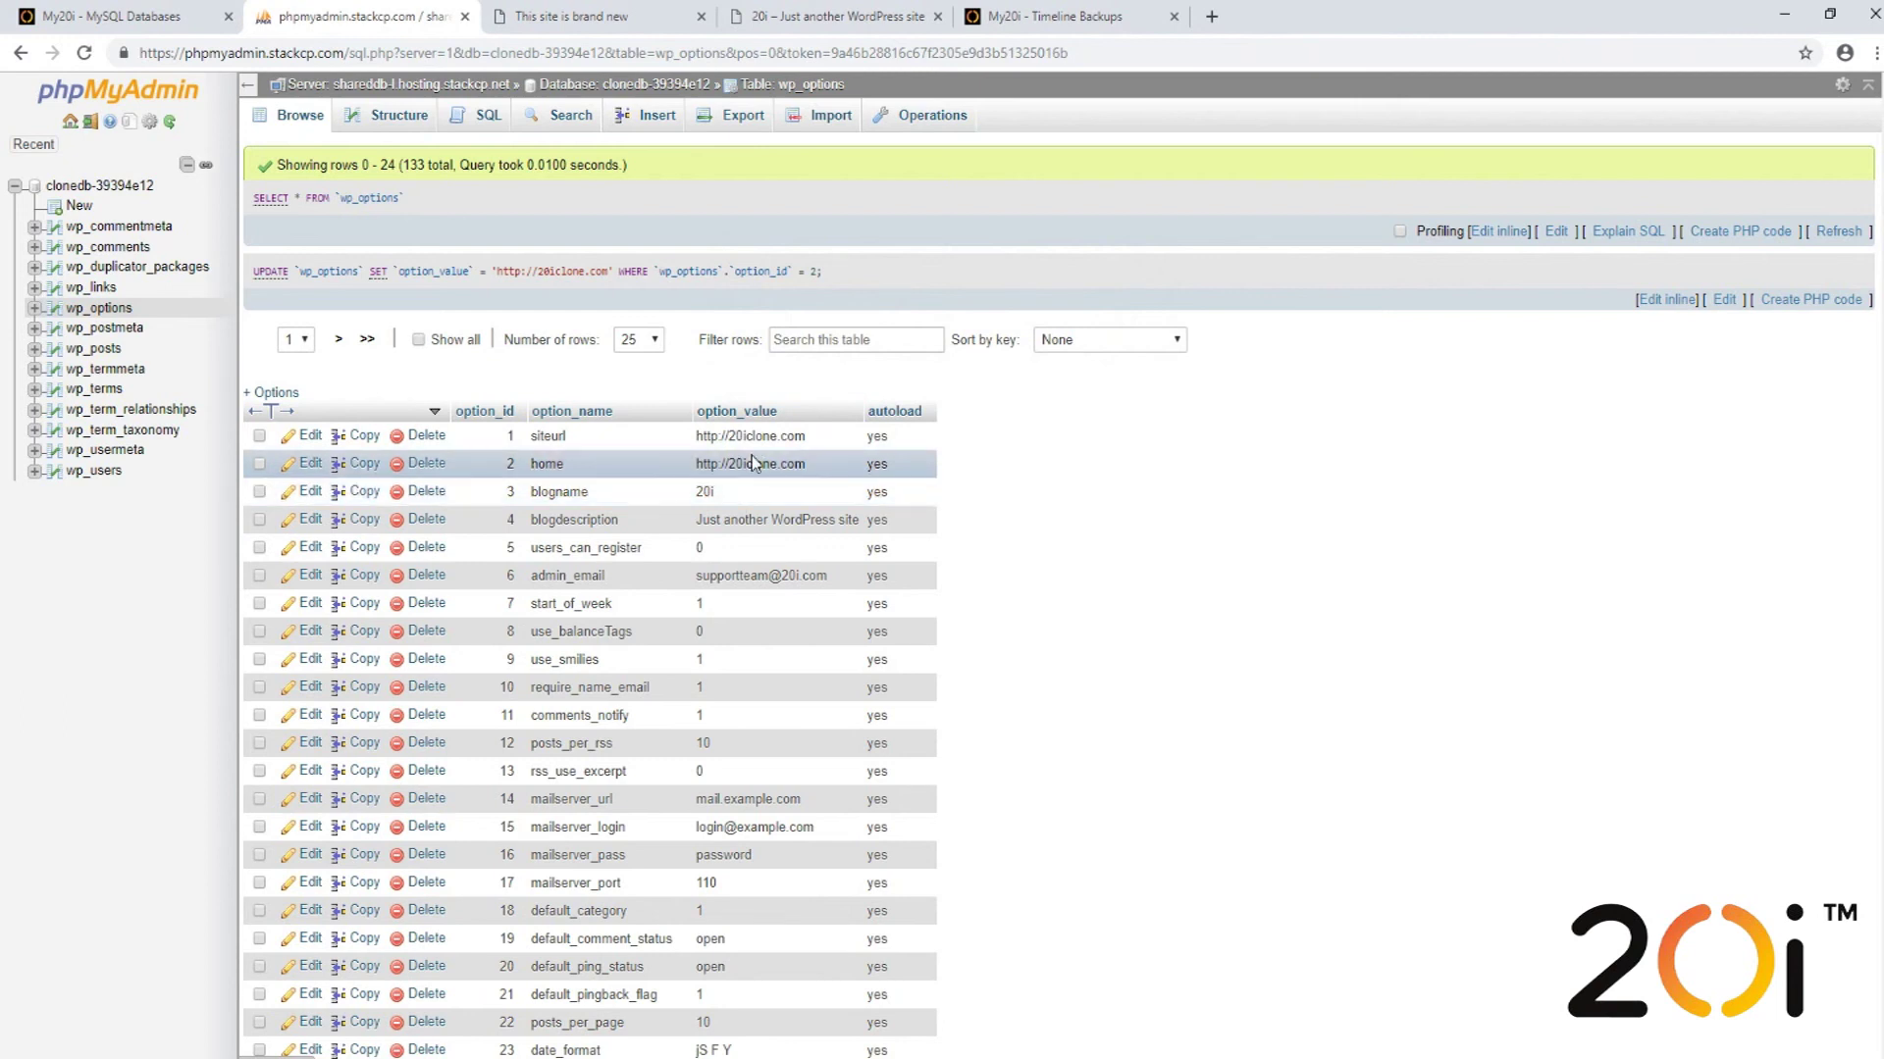
- Close phpMyAdmin and review the database details on the MySQL Databases page of 20iclone.com
left_click(133, 16)
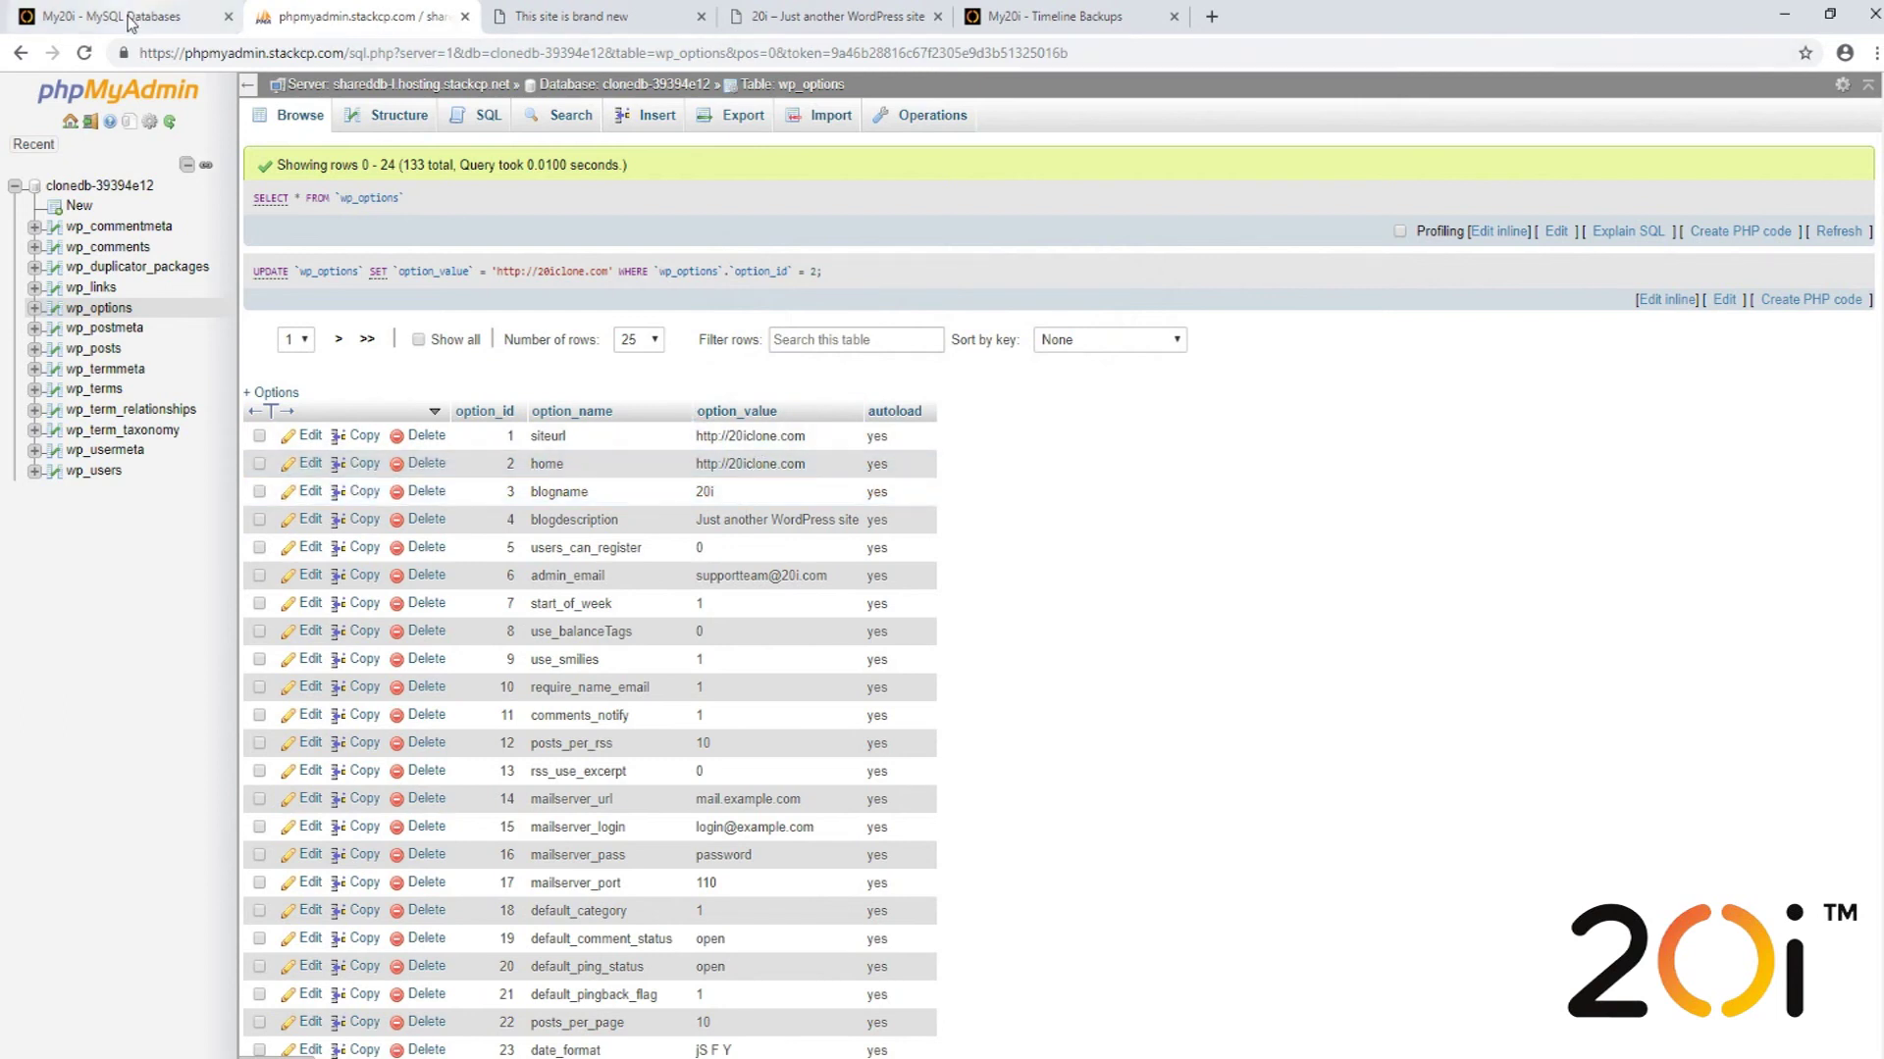
left_click(465, 15)
double_click(394, 206)
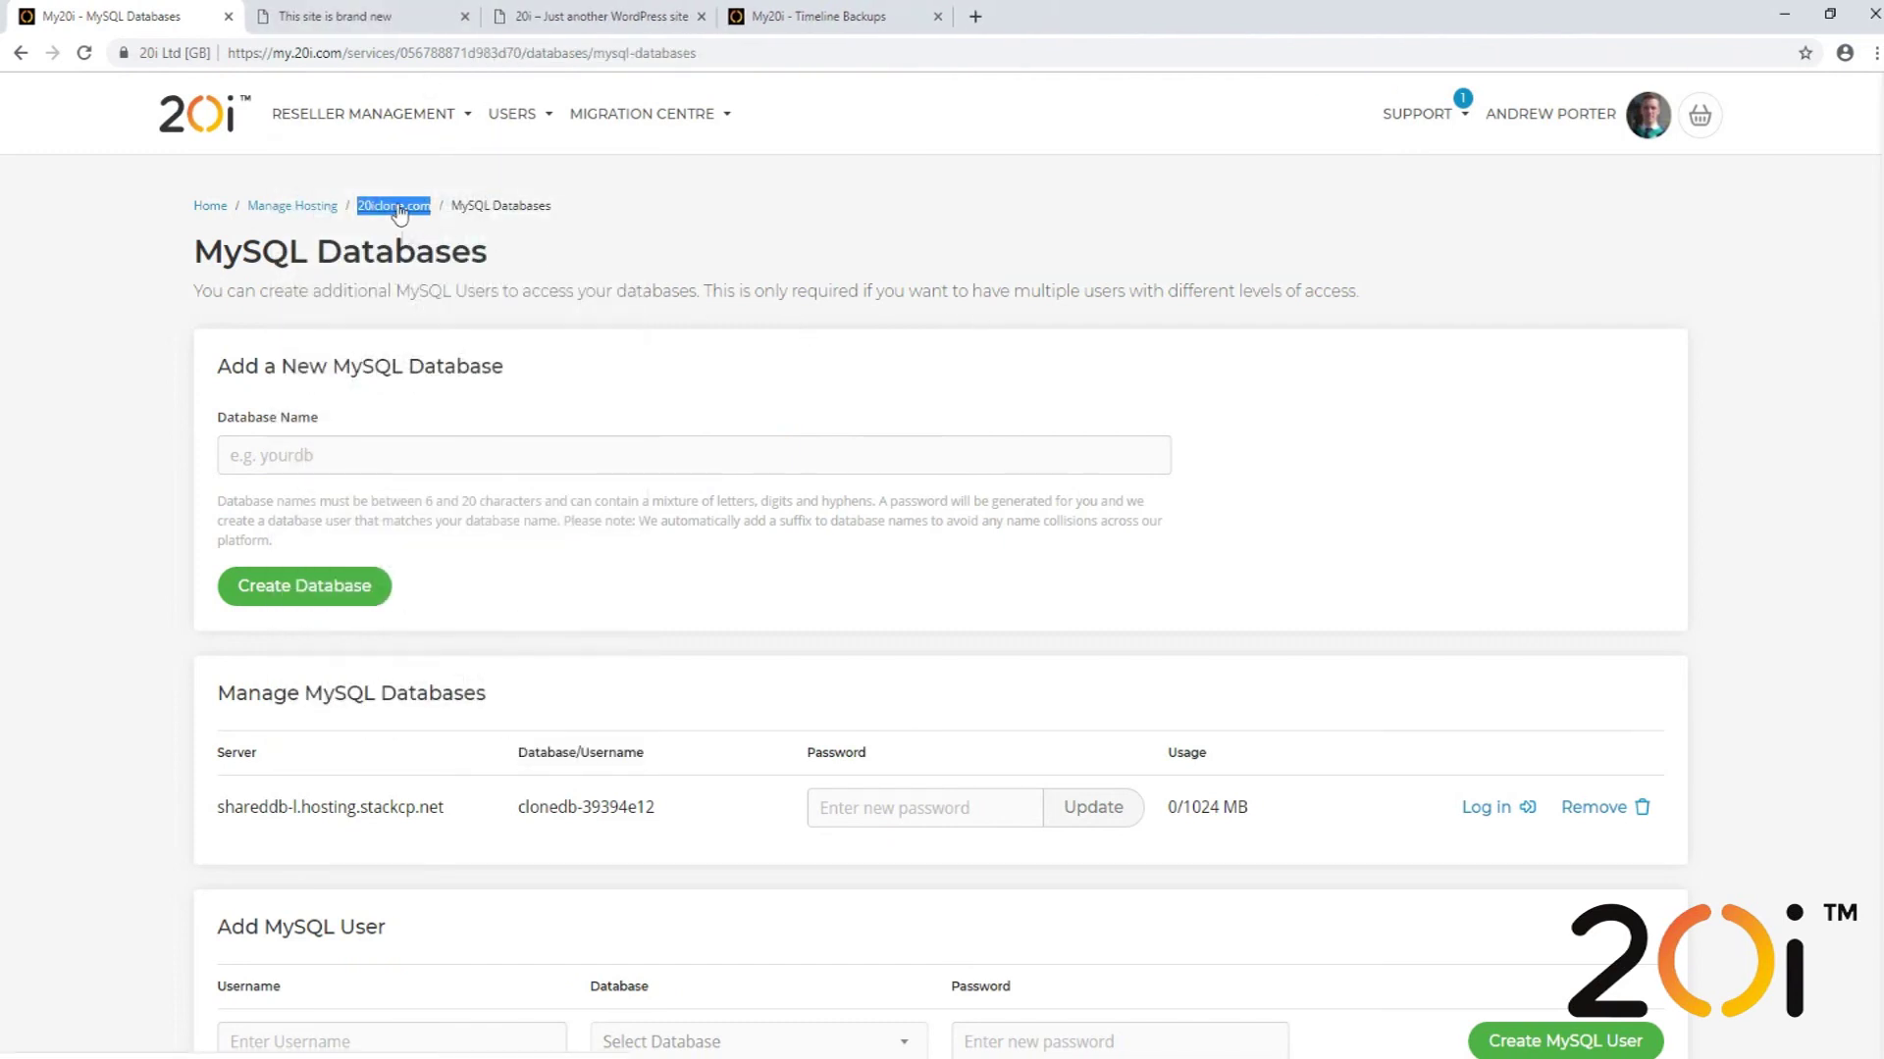
scroll(704, 740, "down", 1)
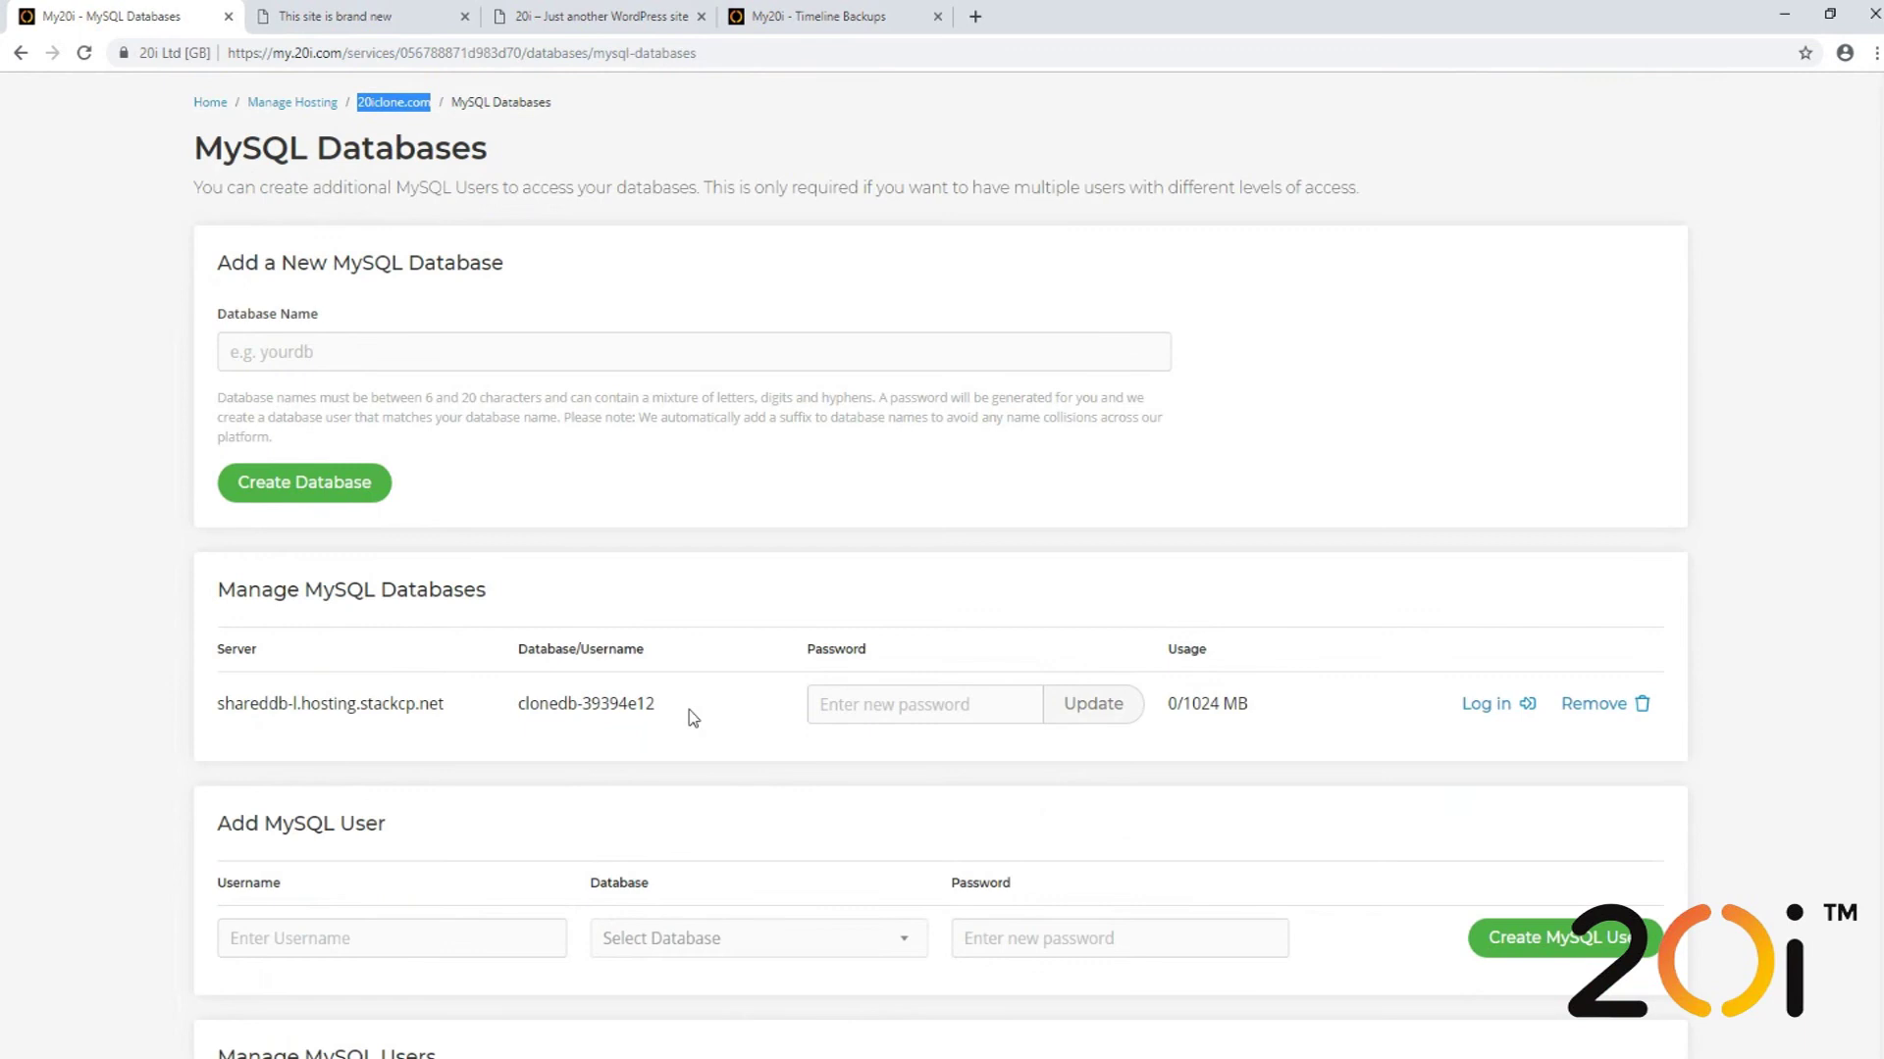
scroll(690, 717, "up", 1)
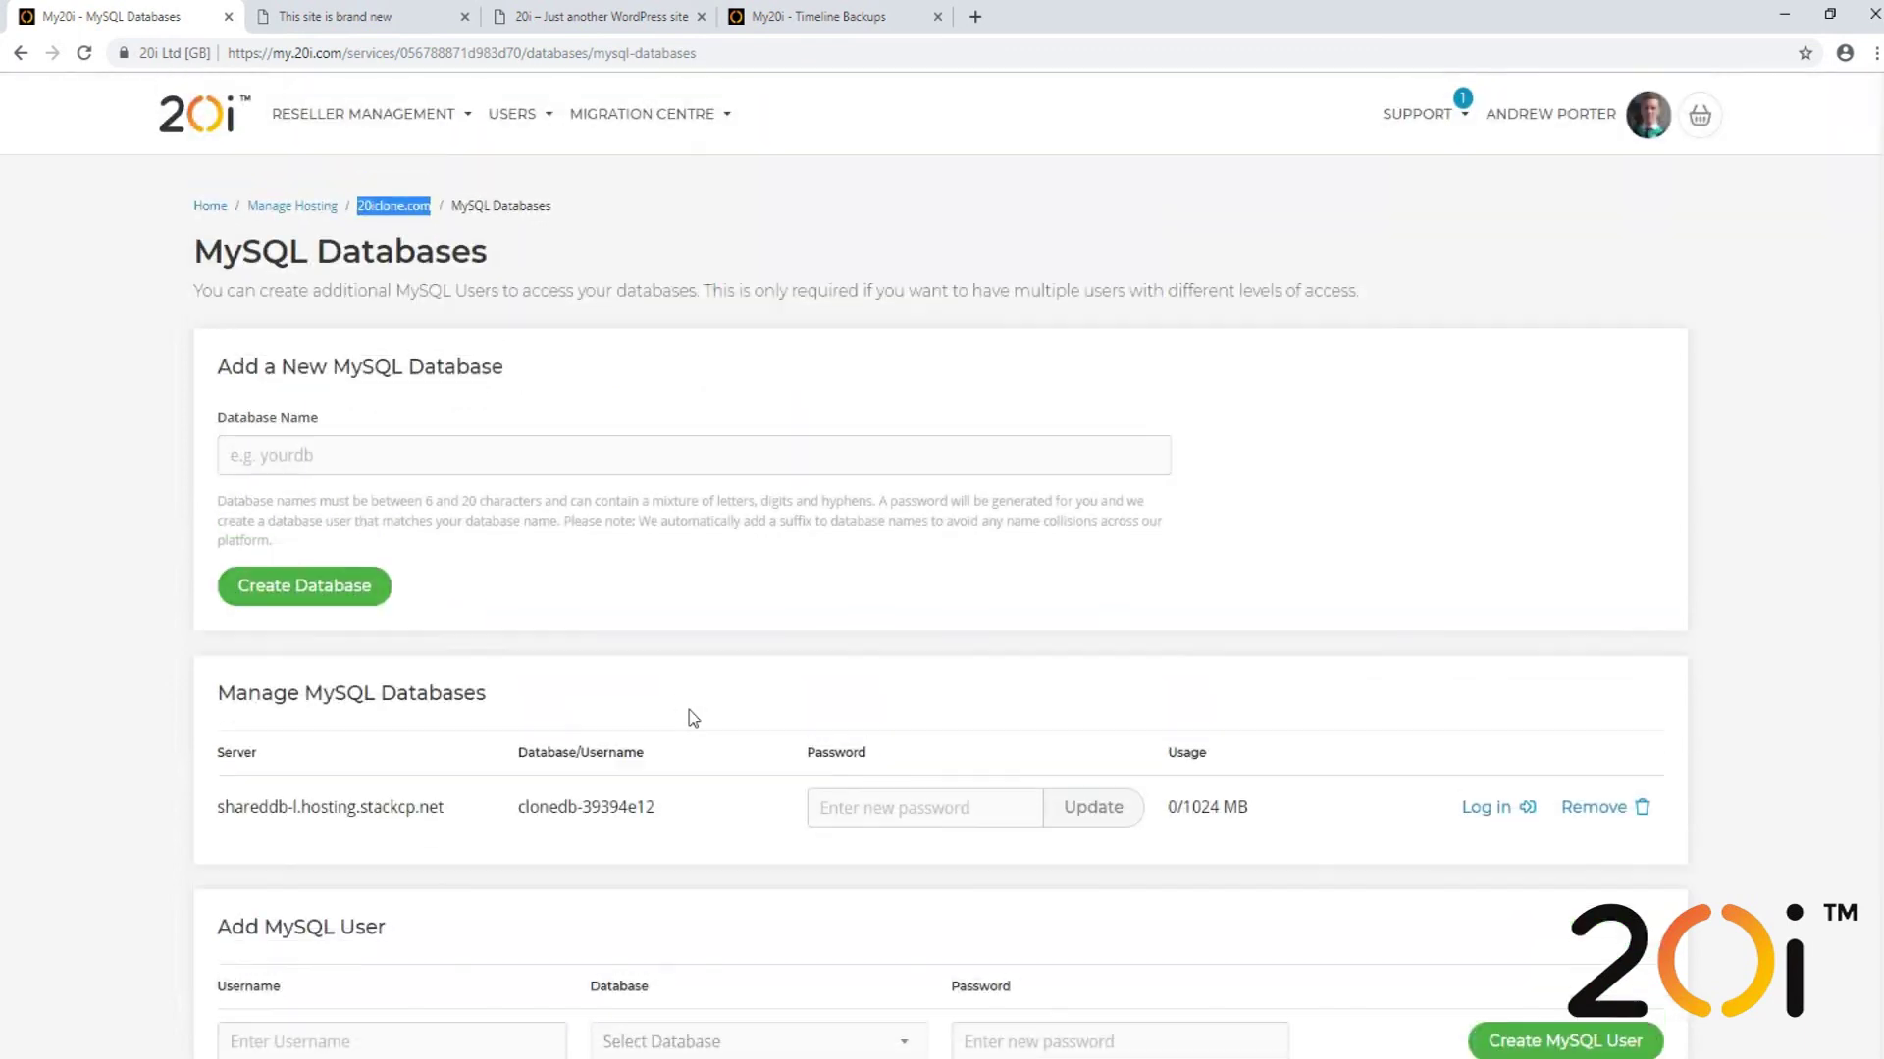
left_click(425, 236)
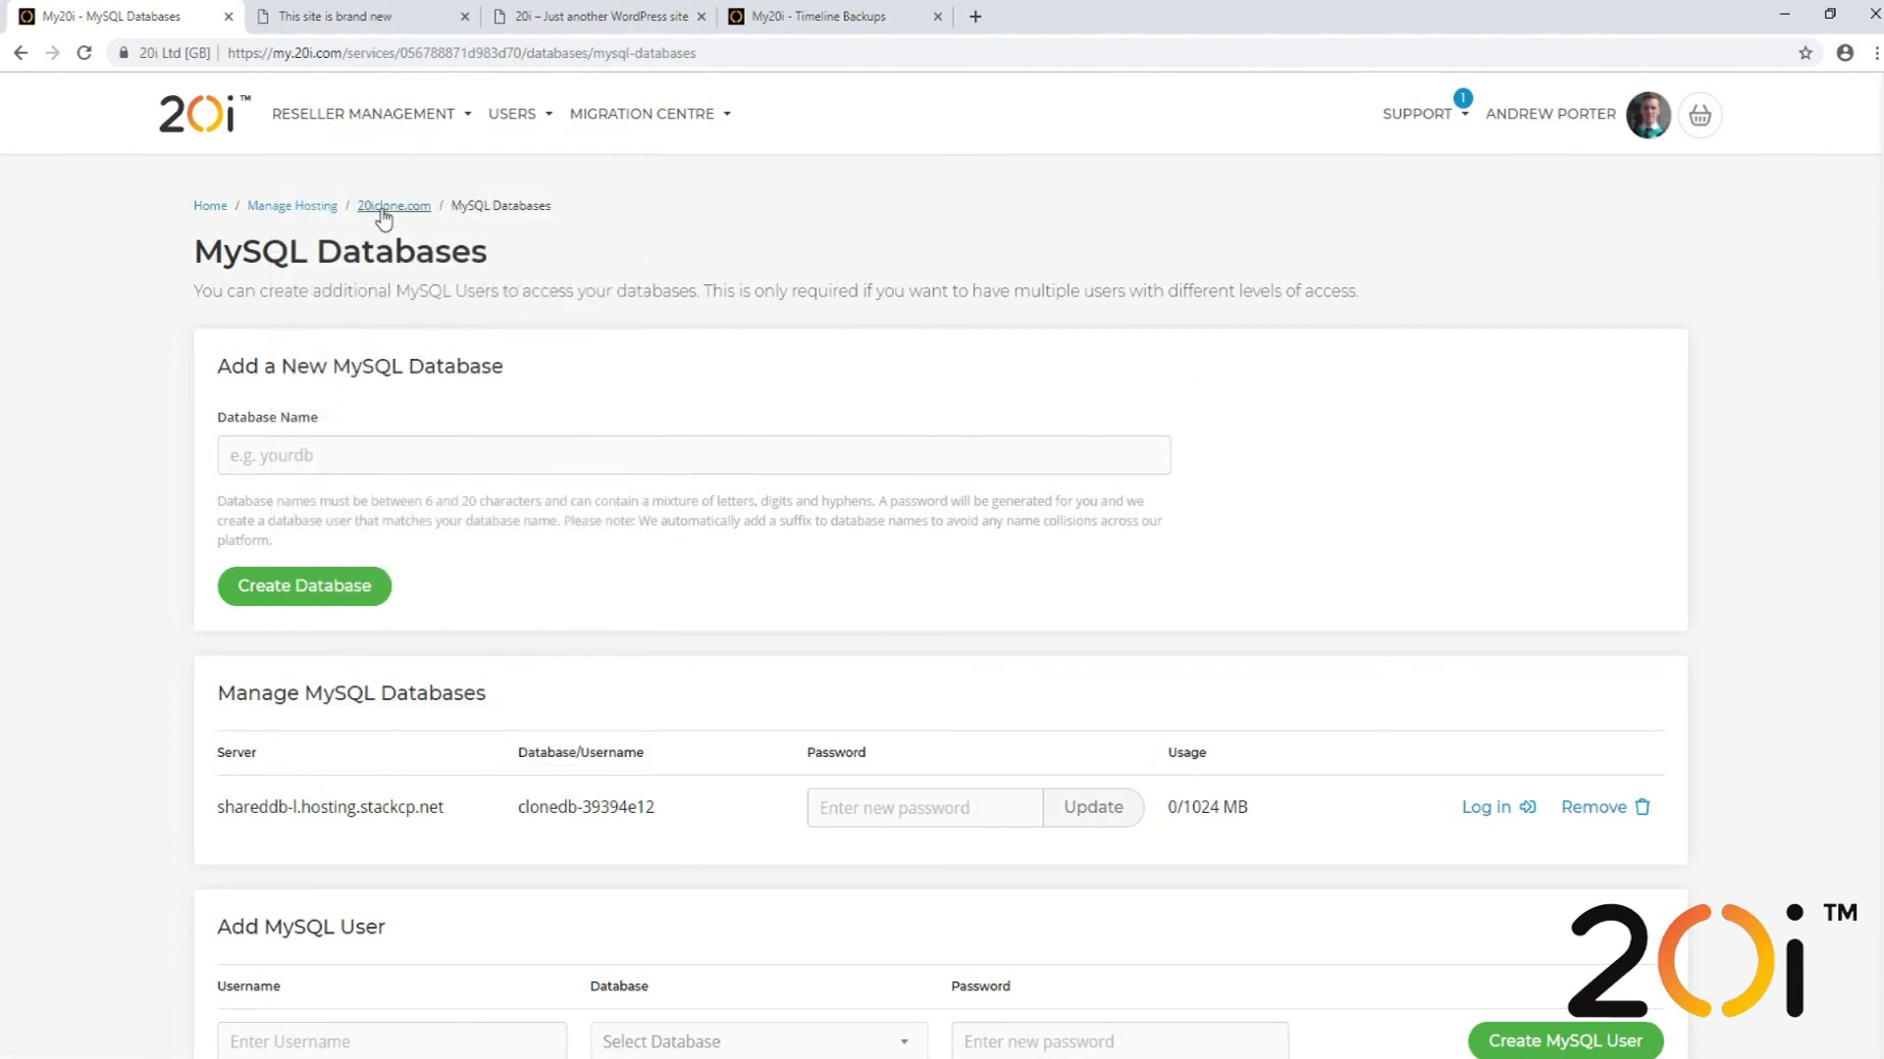
- Open the File Manager of 20iclone.com in a separate tab and bring up the package's MySQL Databases page alongside it
left_click(390, 210)
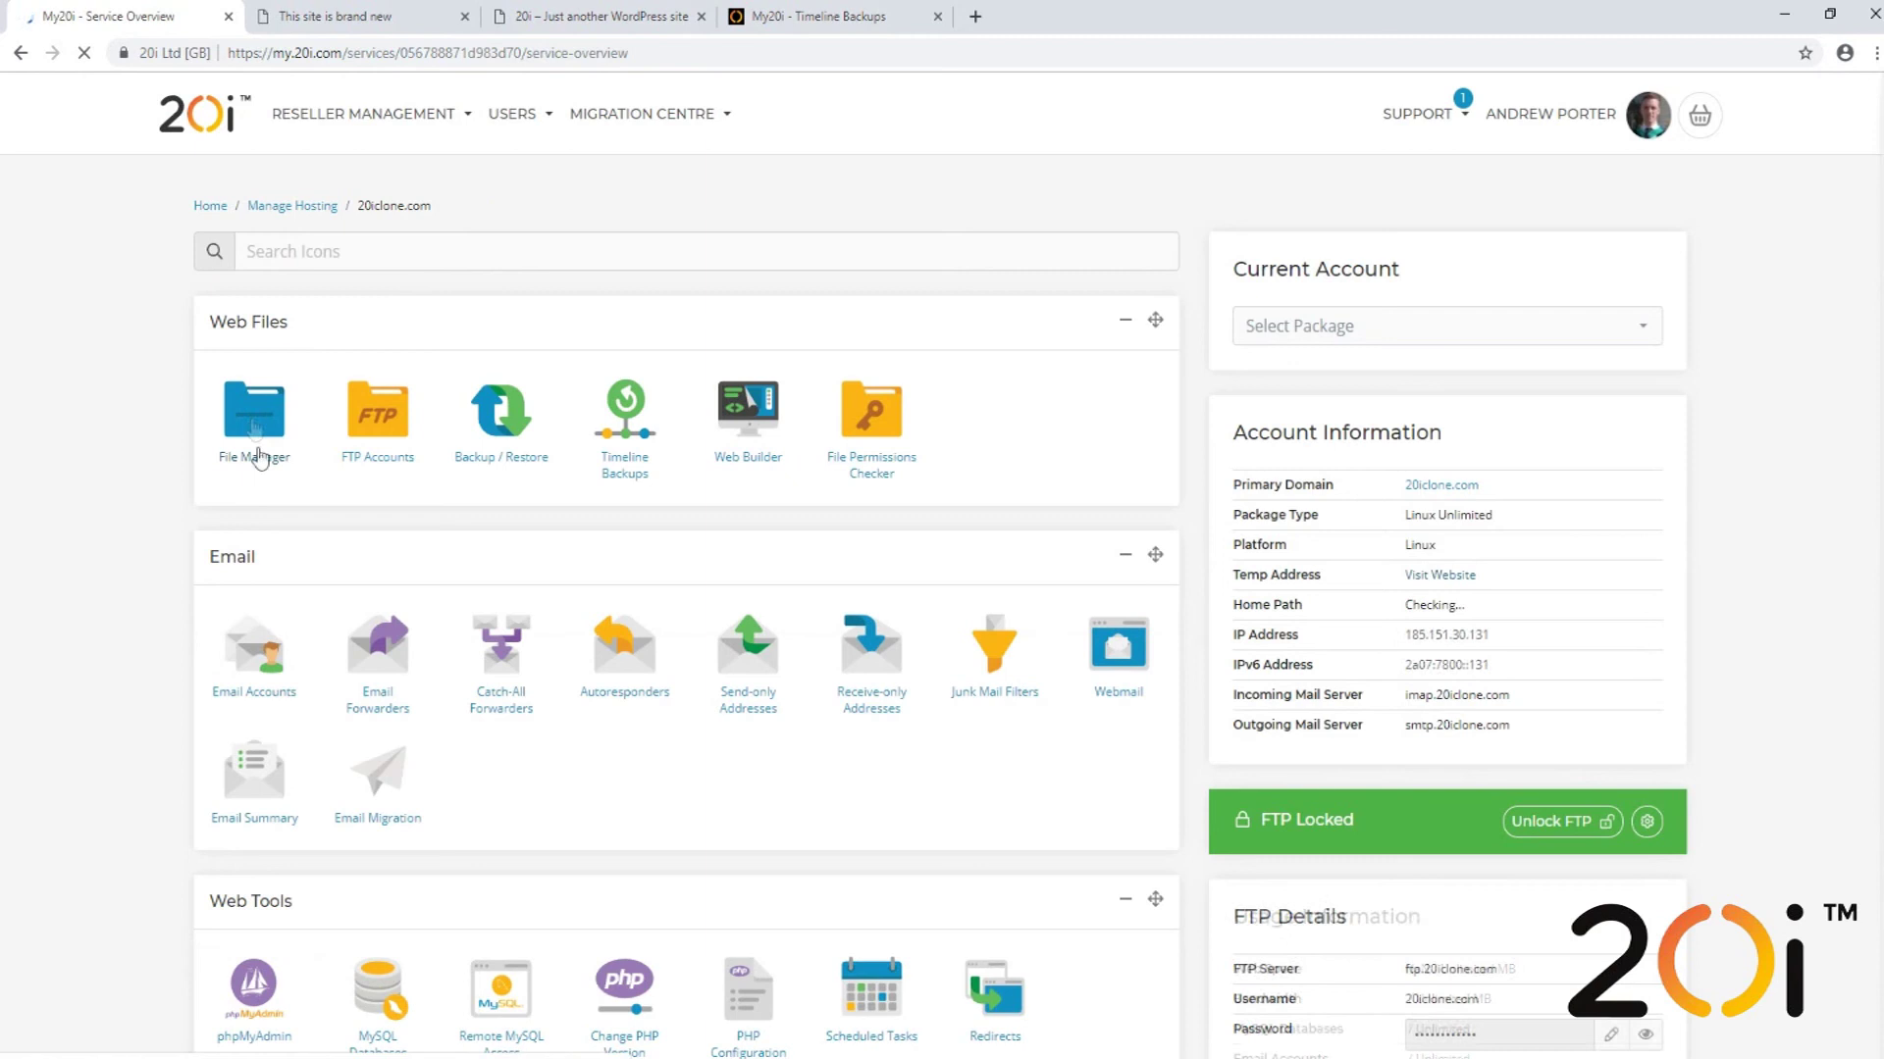
left_click(253, 419)
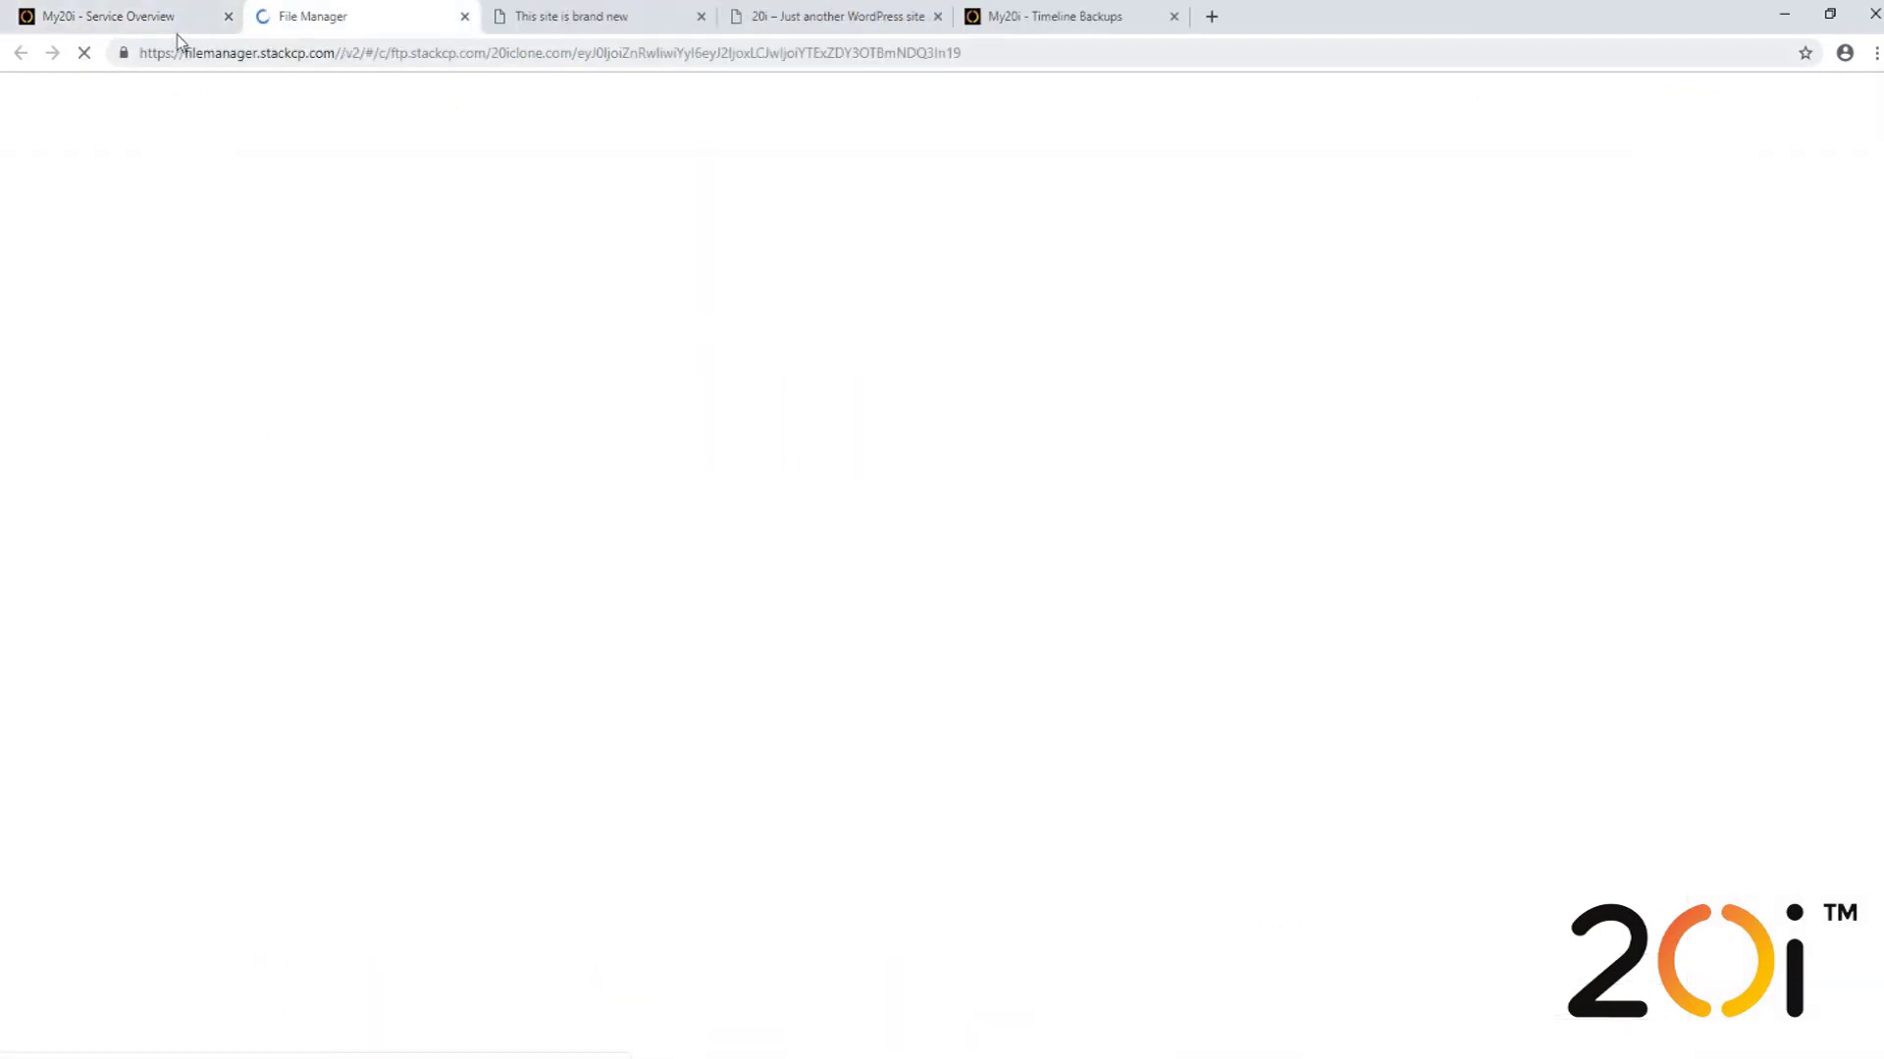
left_click(176, 19)
scroll(446, 791, "down", 3)
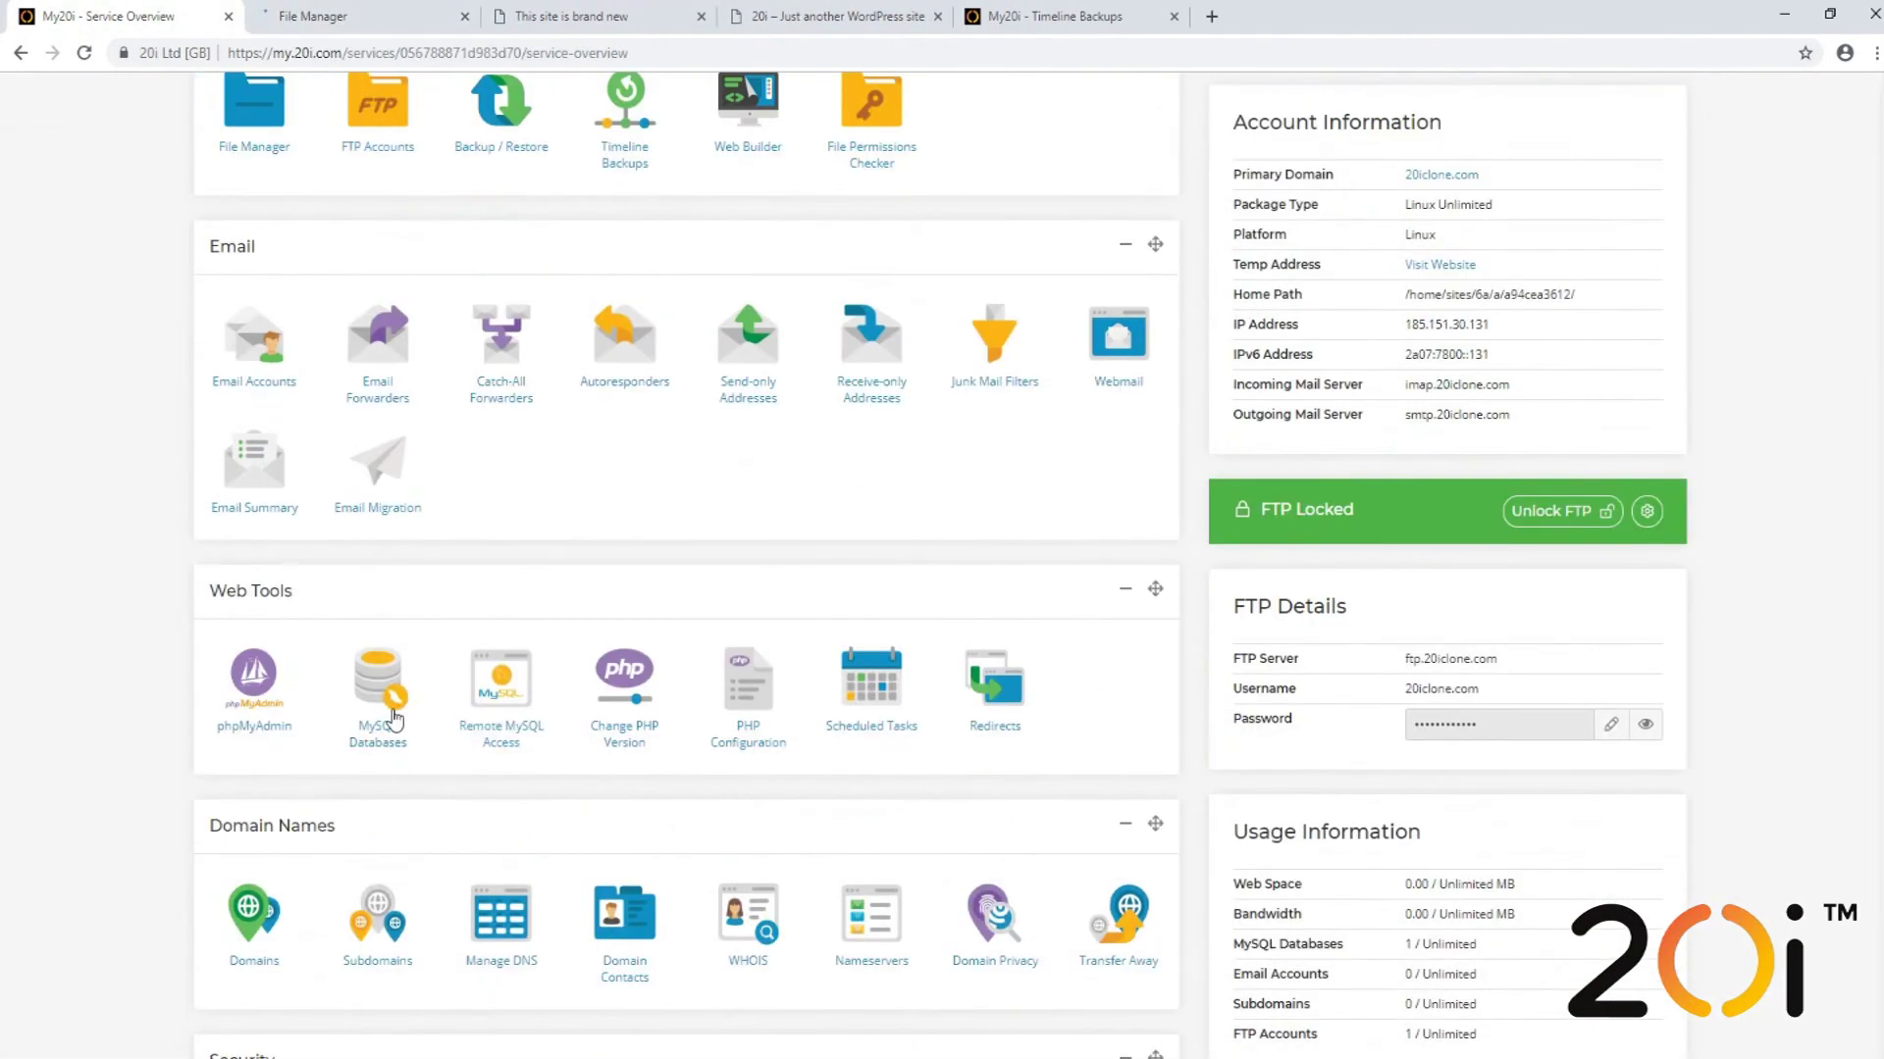
left_click(379, 710)
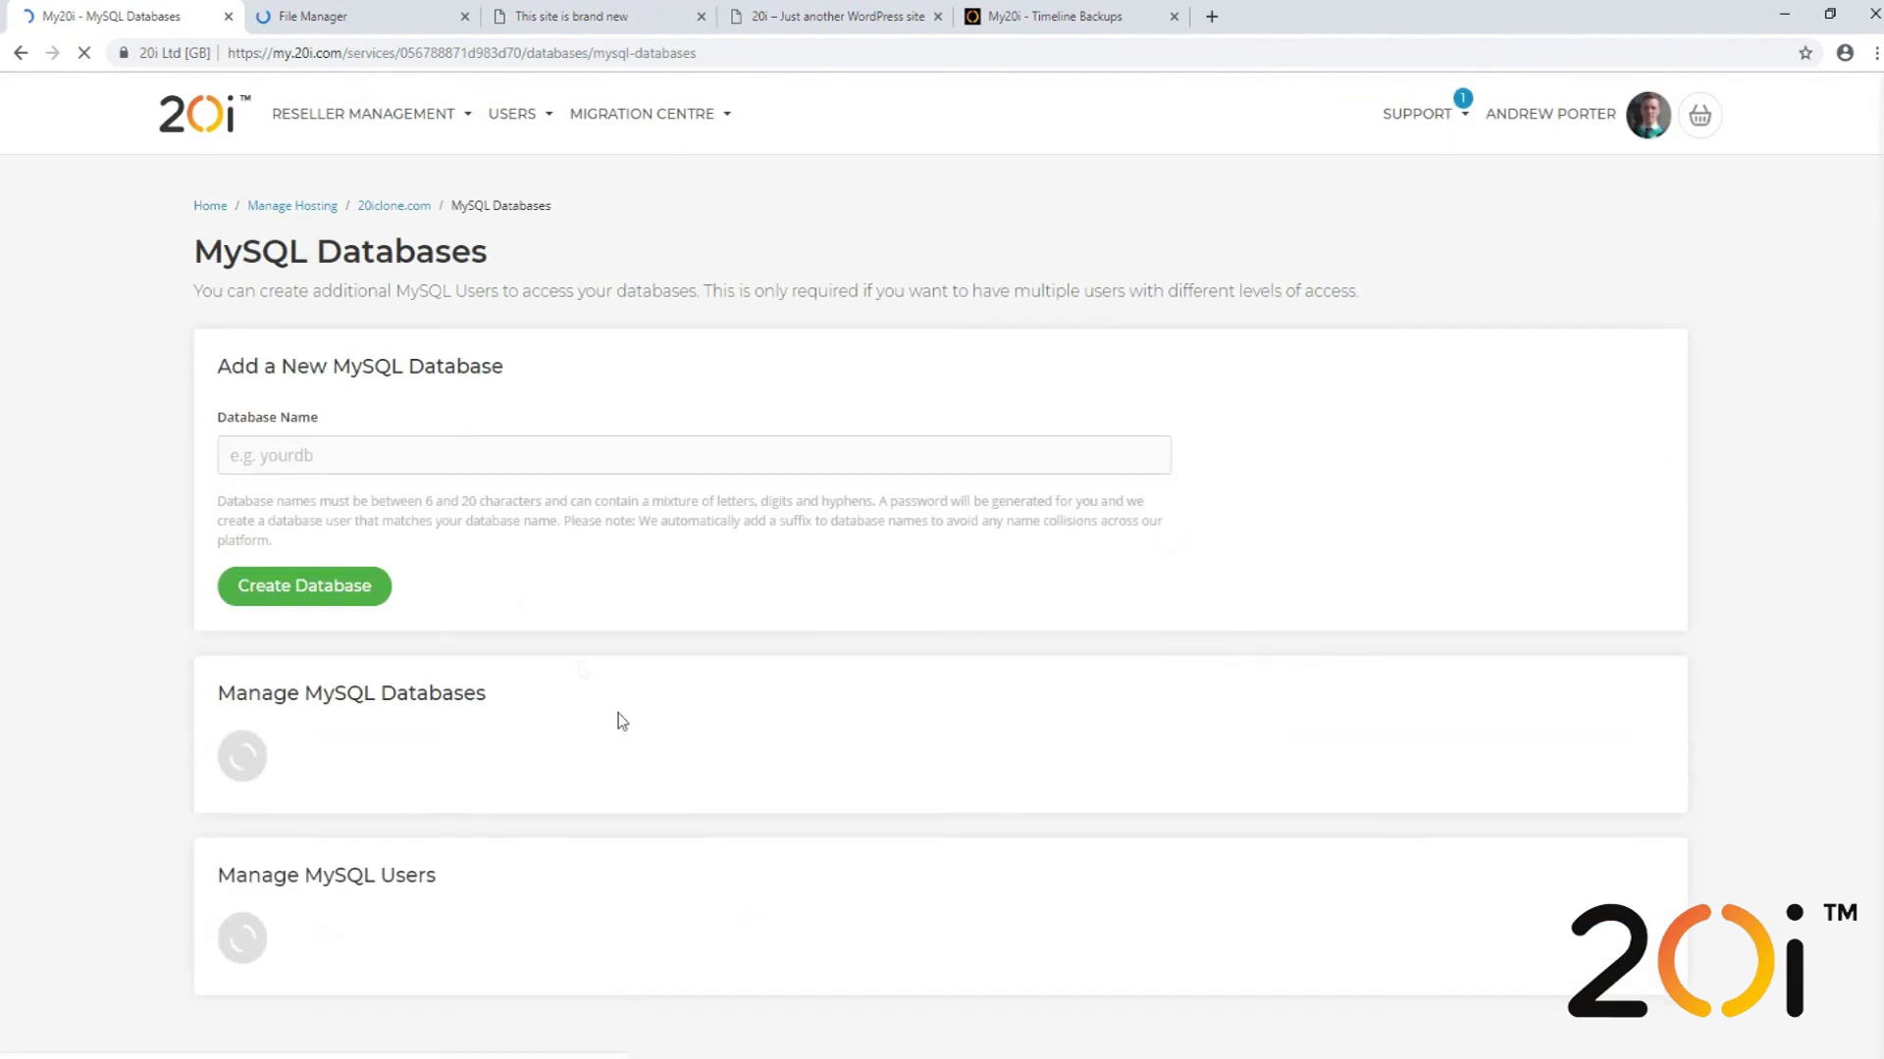
- Set a new password for the clonedb MySQL database
scroll(643, 686, "down", 2)
double_click(626, 600)
key("ctrl+c")
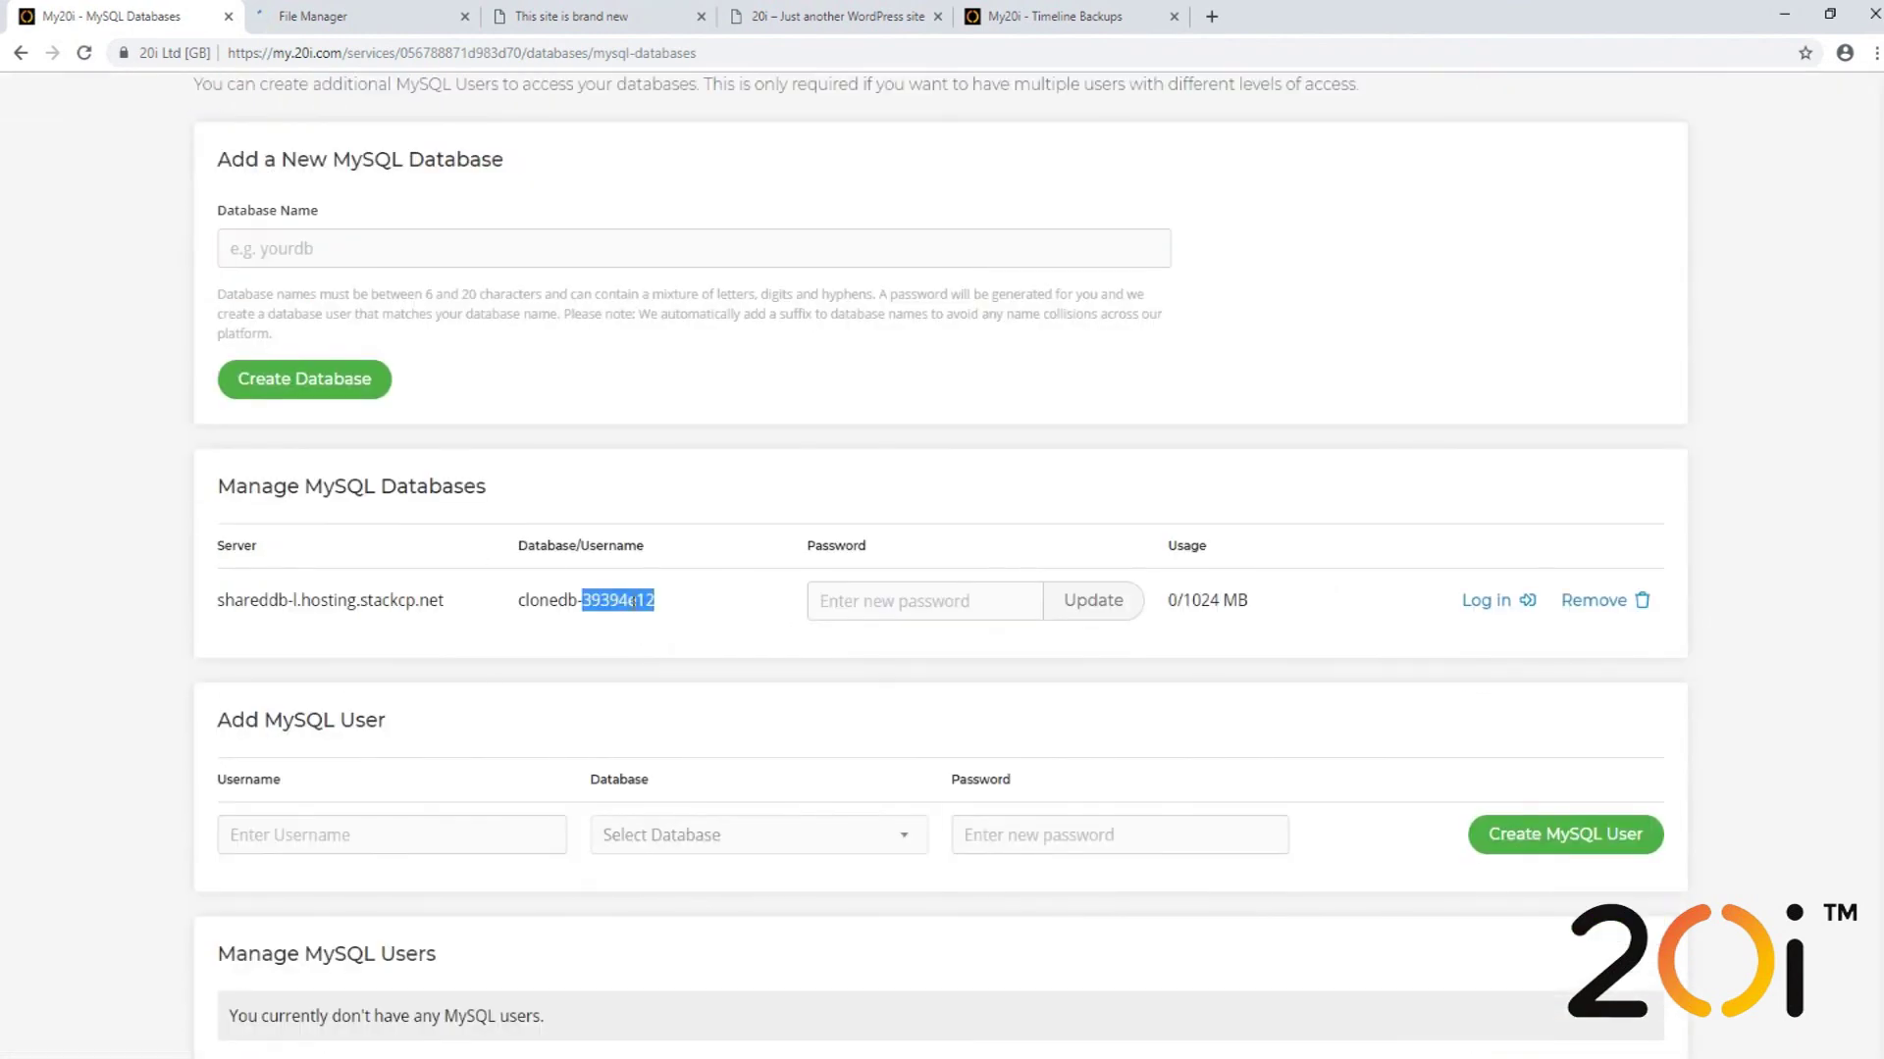
left_click(874, 615)
key("ctrl+v")
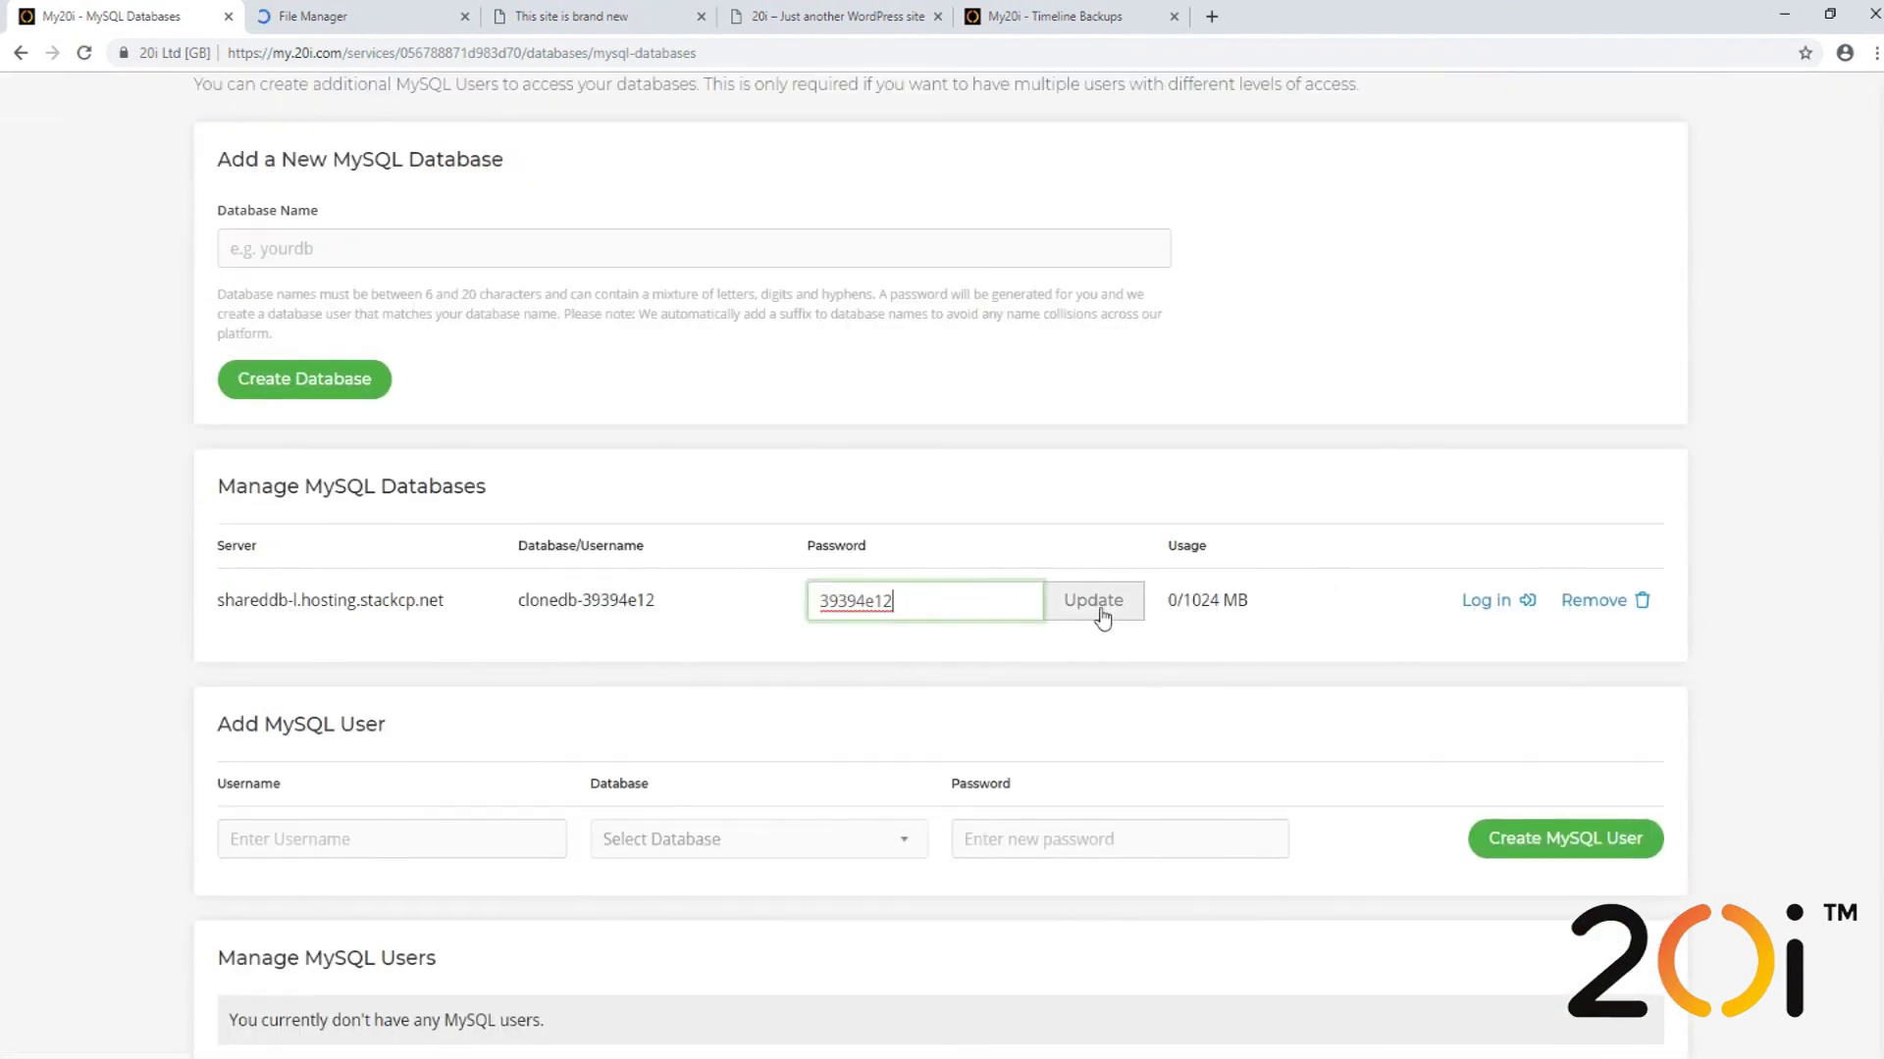
left_click(1100, 602)
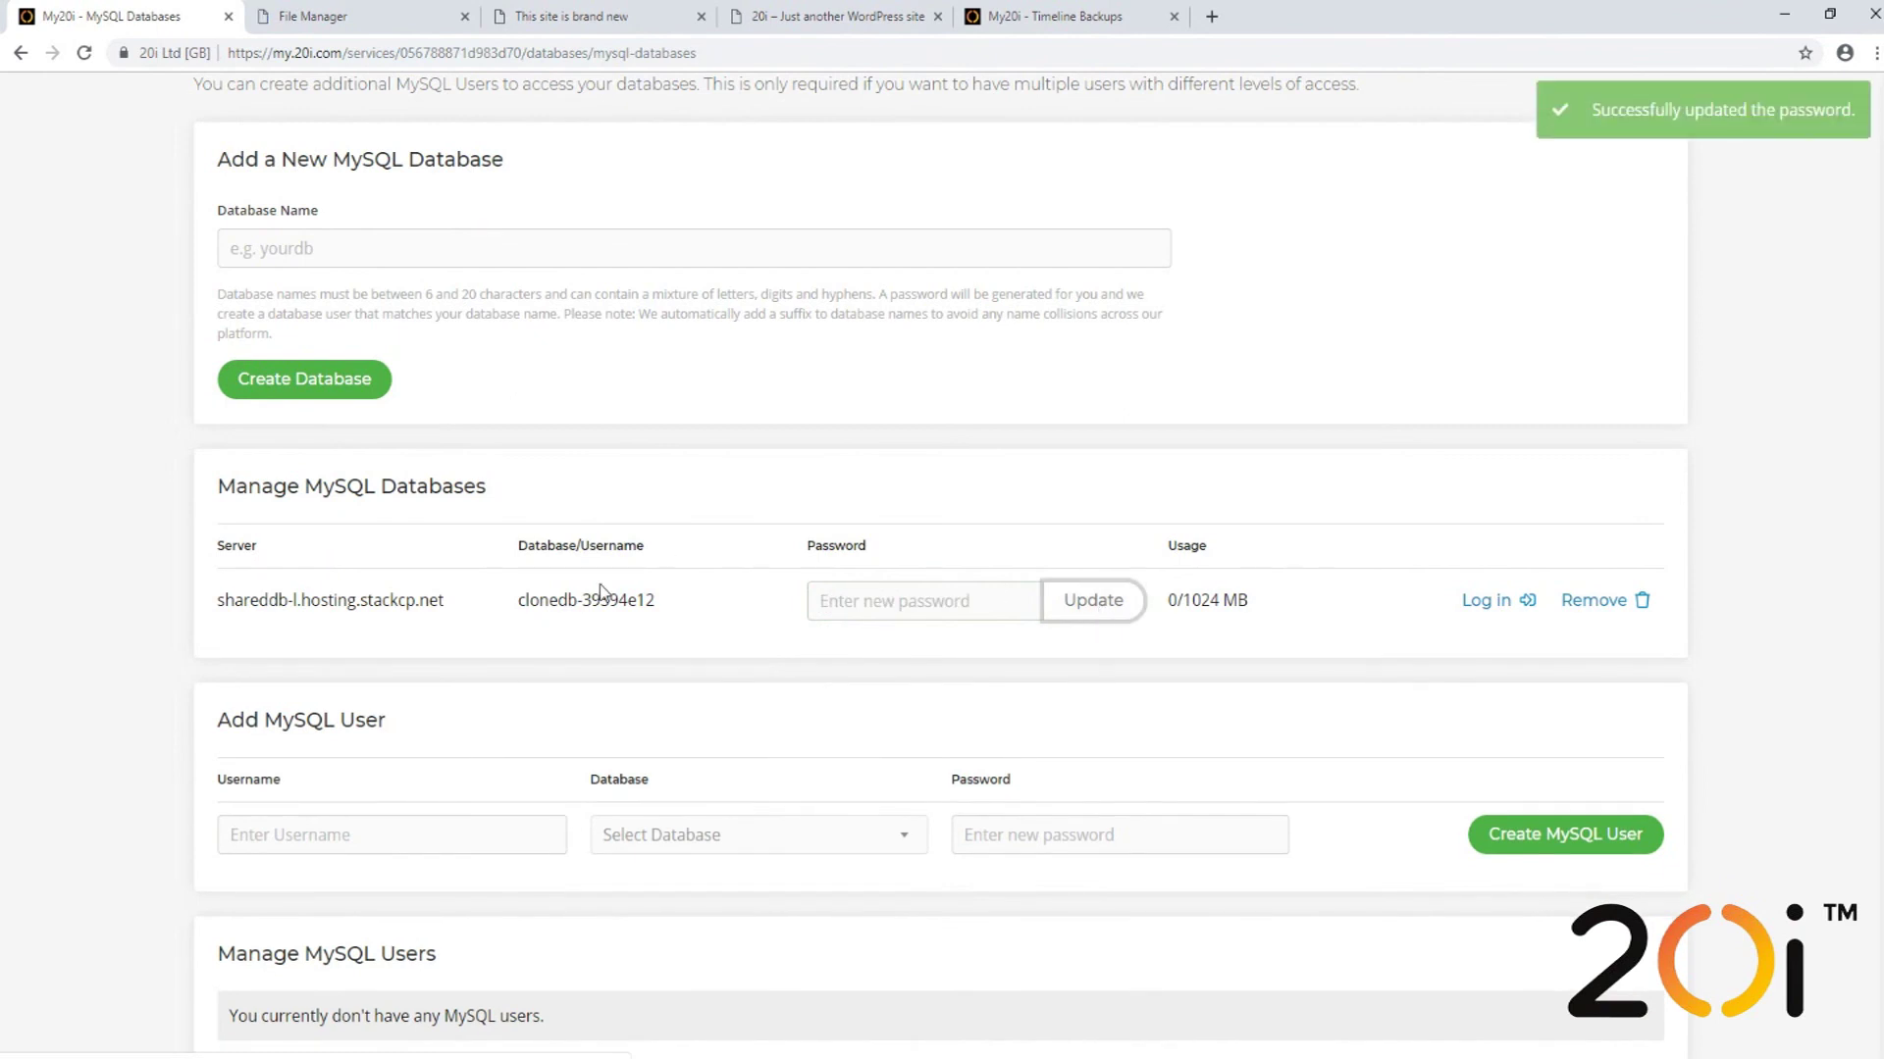
- Open wp-config.php in the public_html folder of 20iclone.com for editing and bring up its MySQL settings
left_click(340, 13)
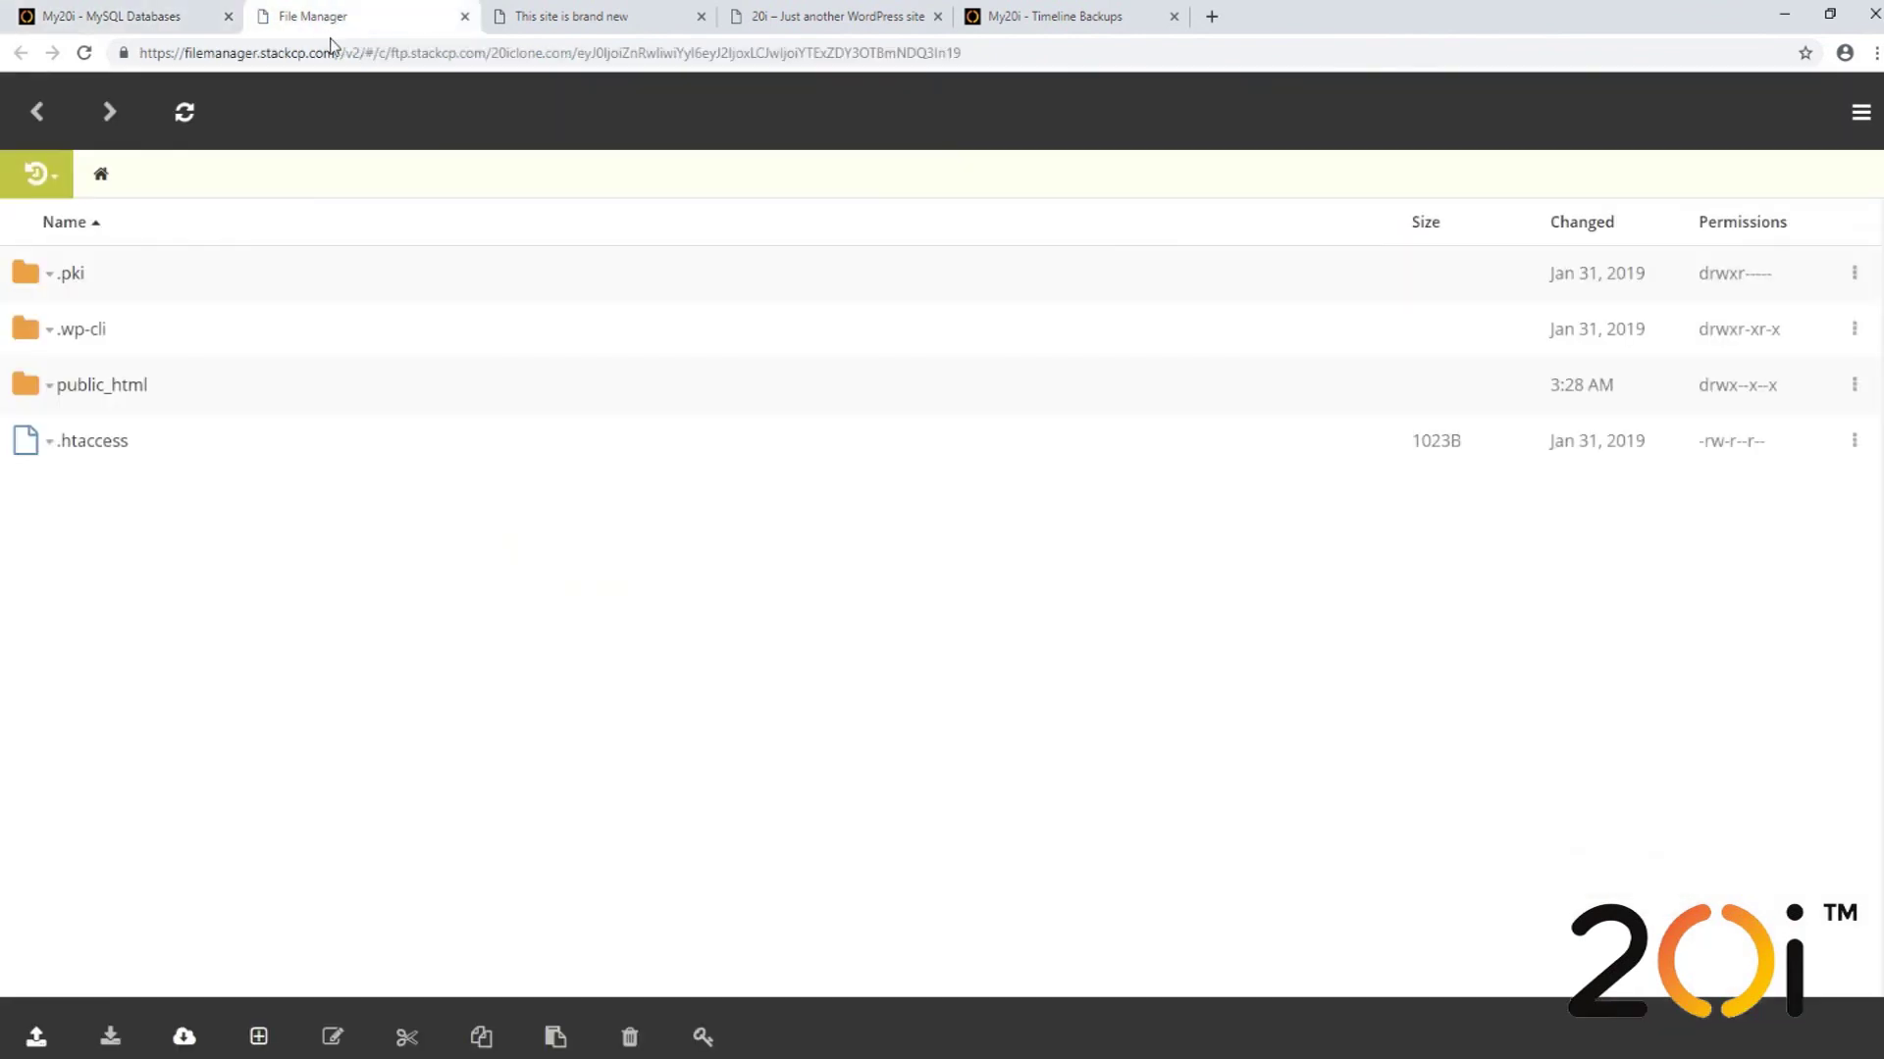
left_click(118, 391)
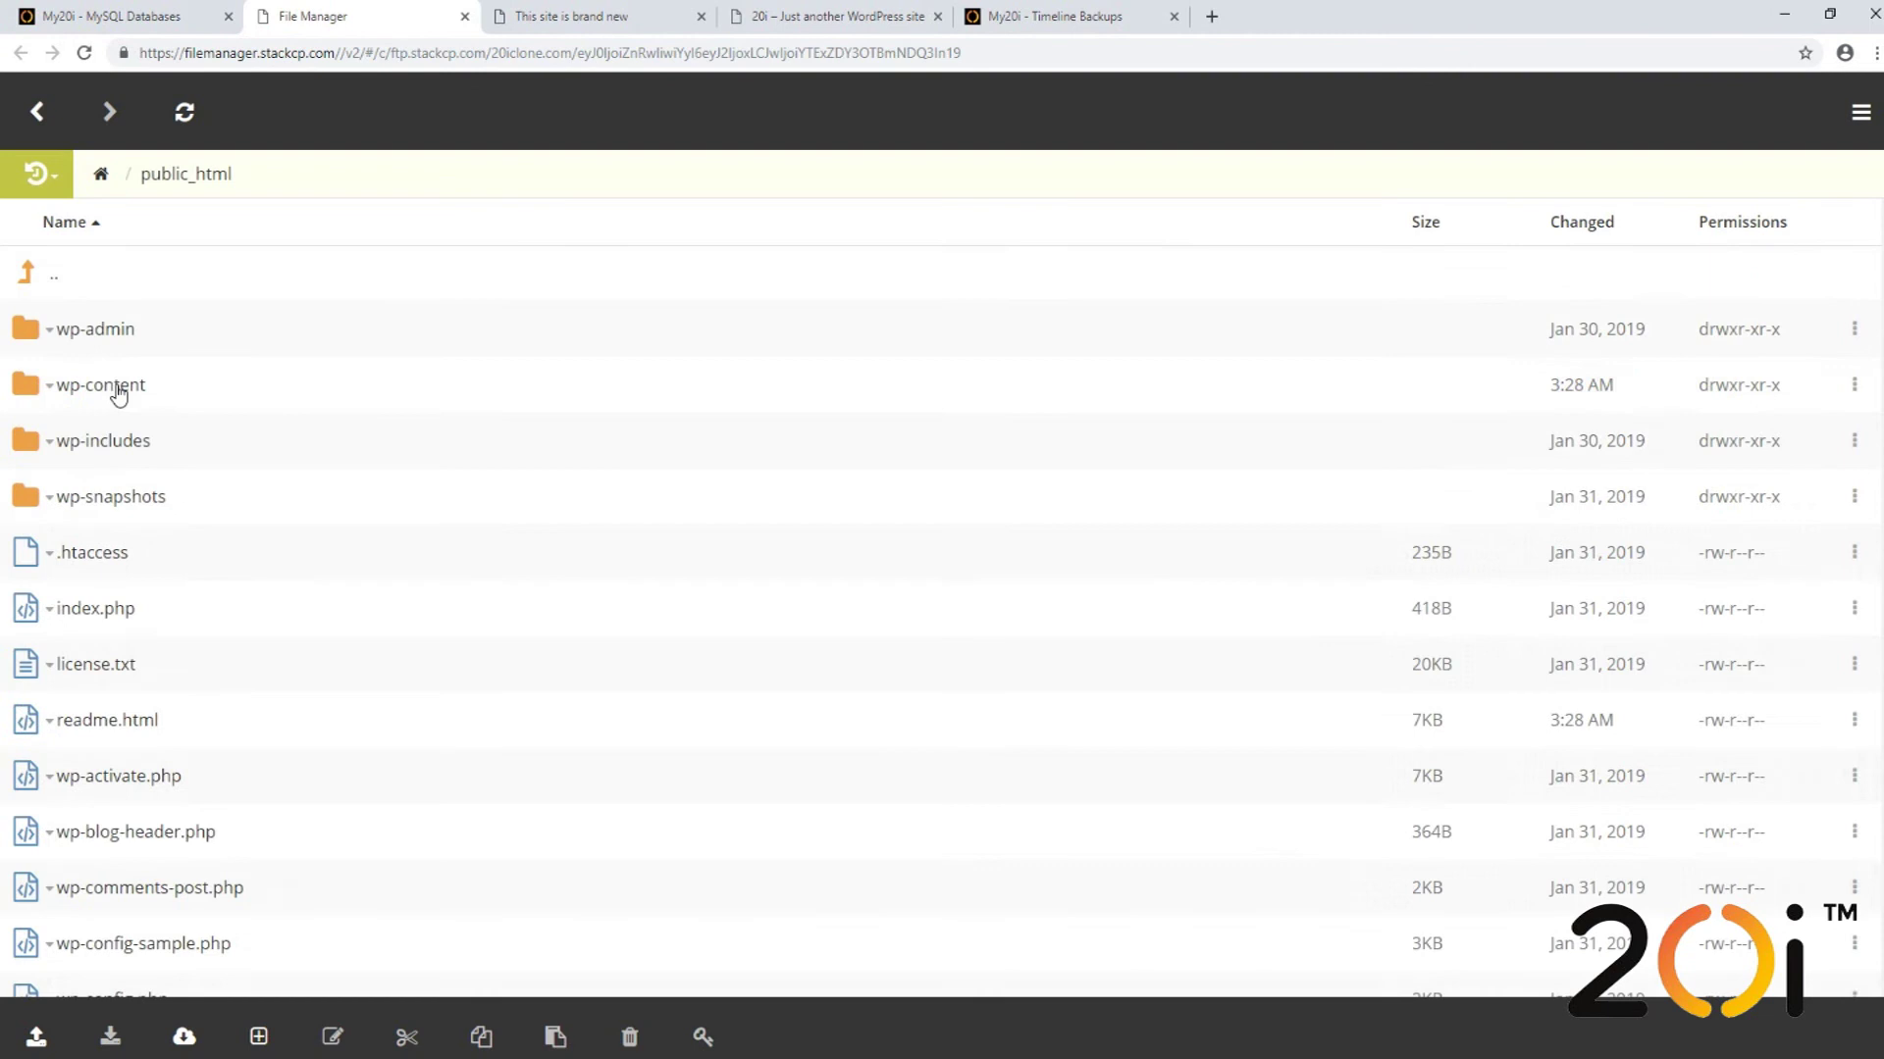
scroll(257, 494, "down", 3)
scroll(273, 519, "down", 1)
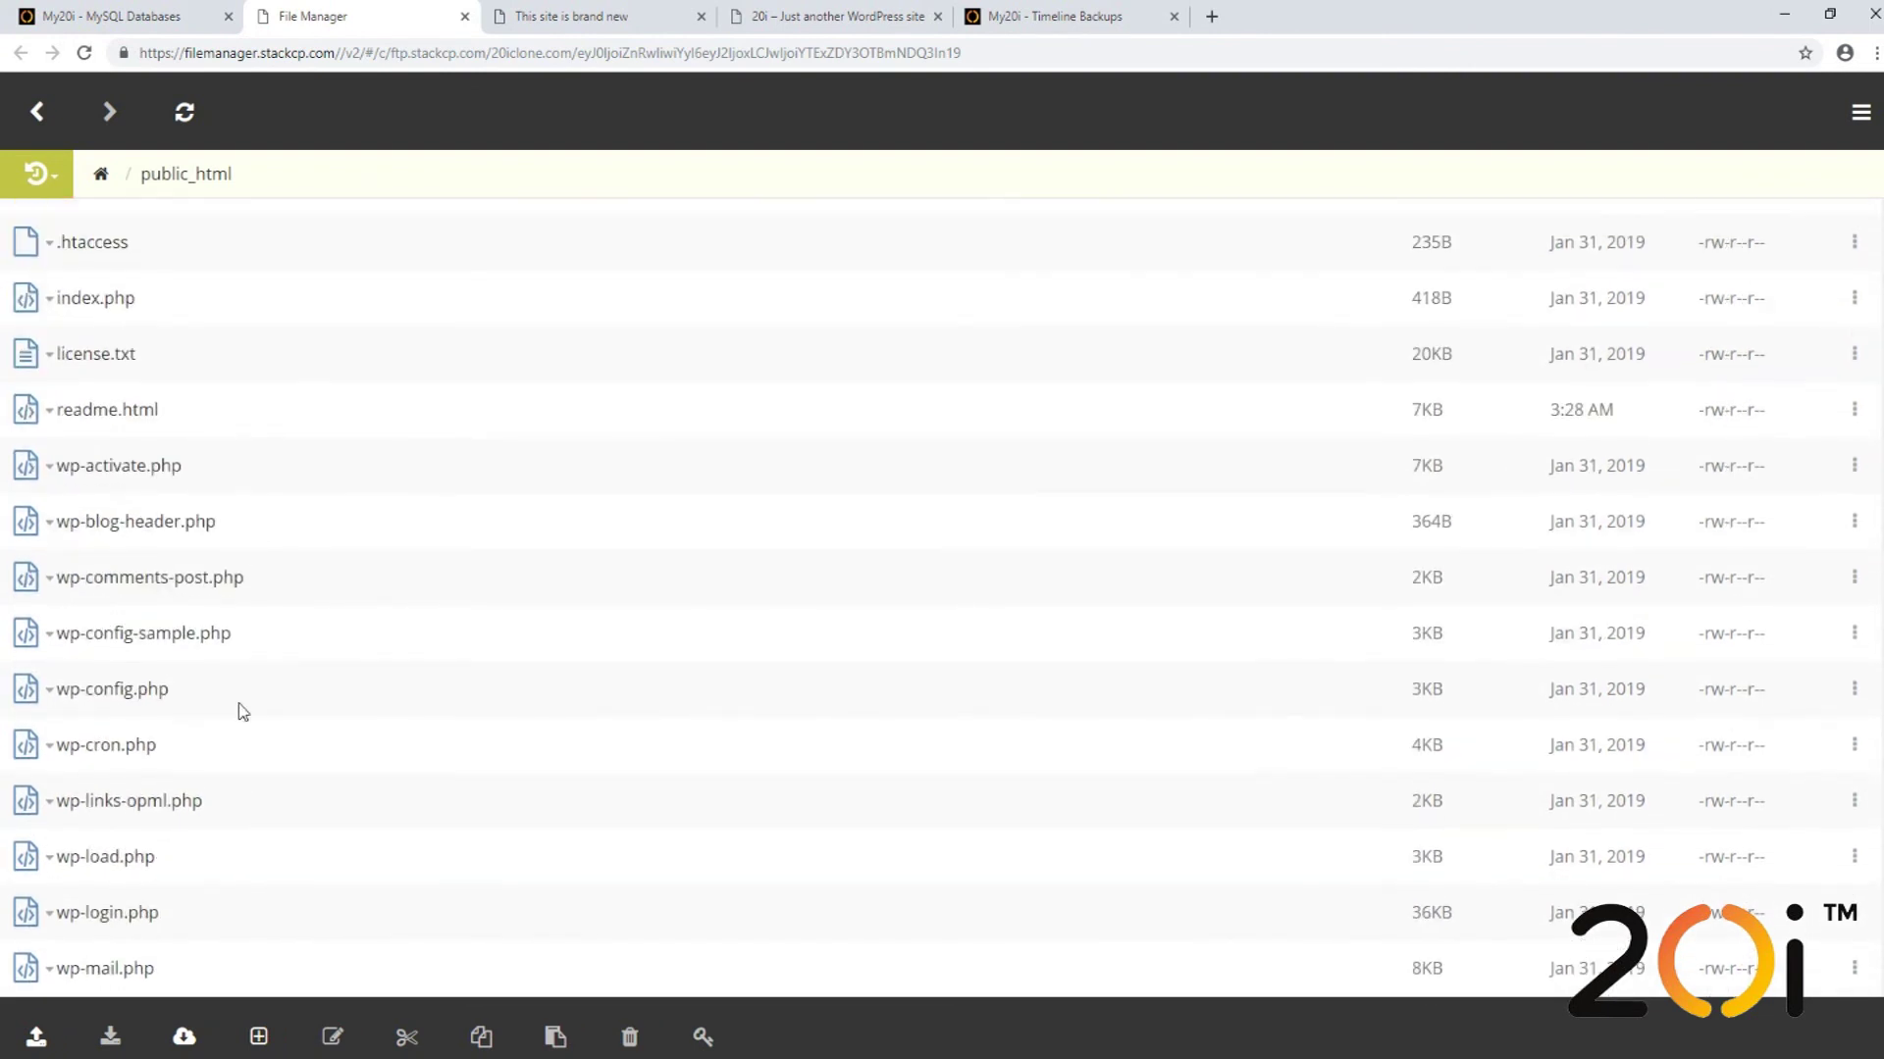
right_click(180, 697)
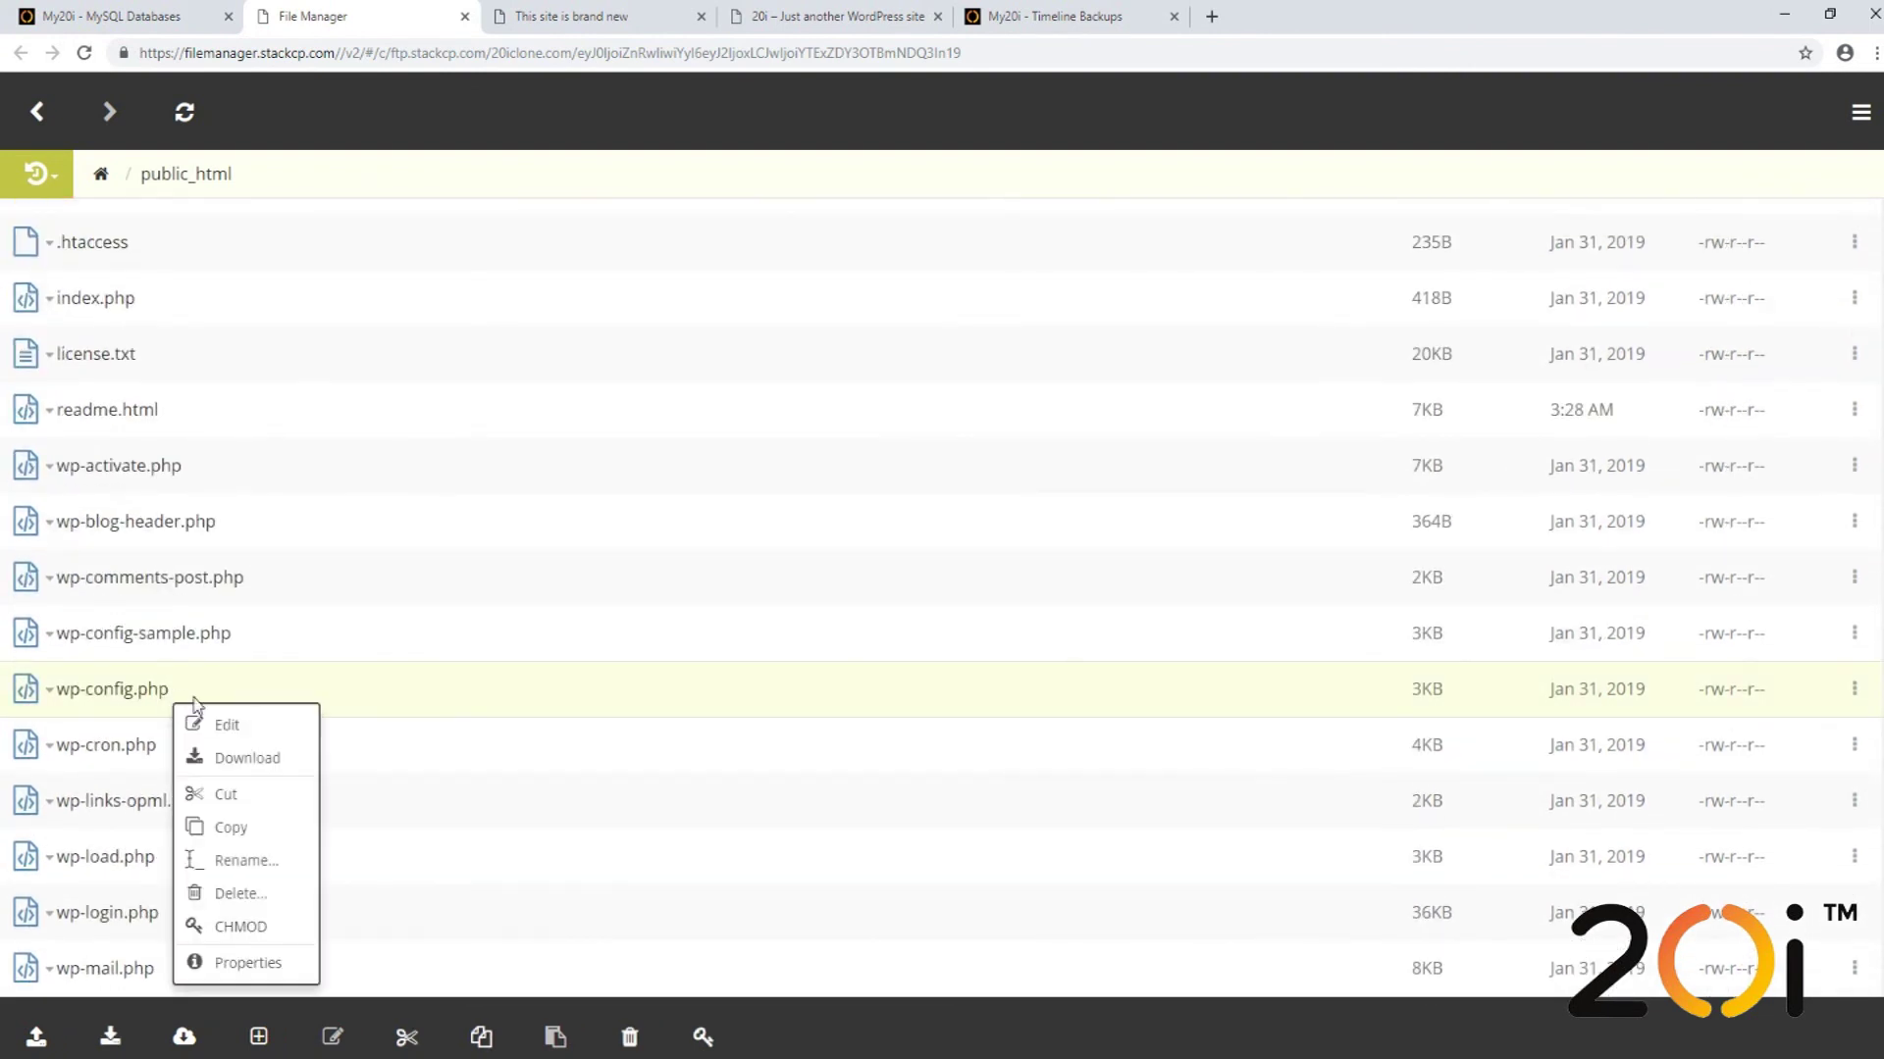
left_click(236, 724)
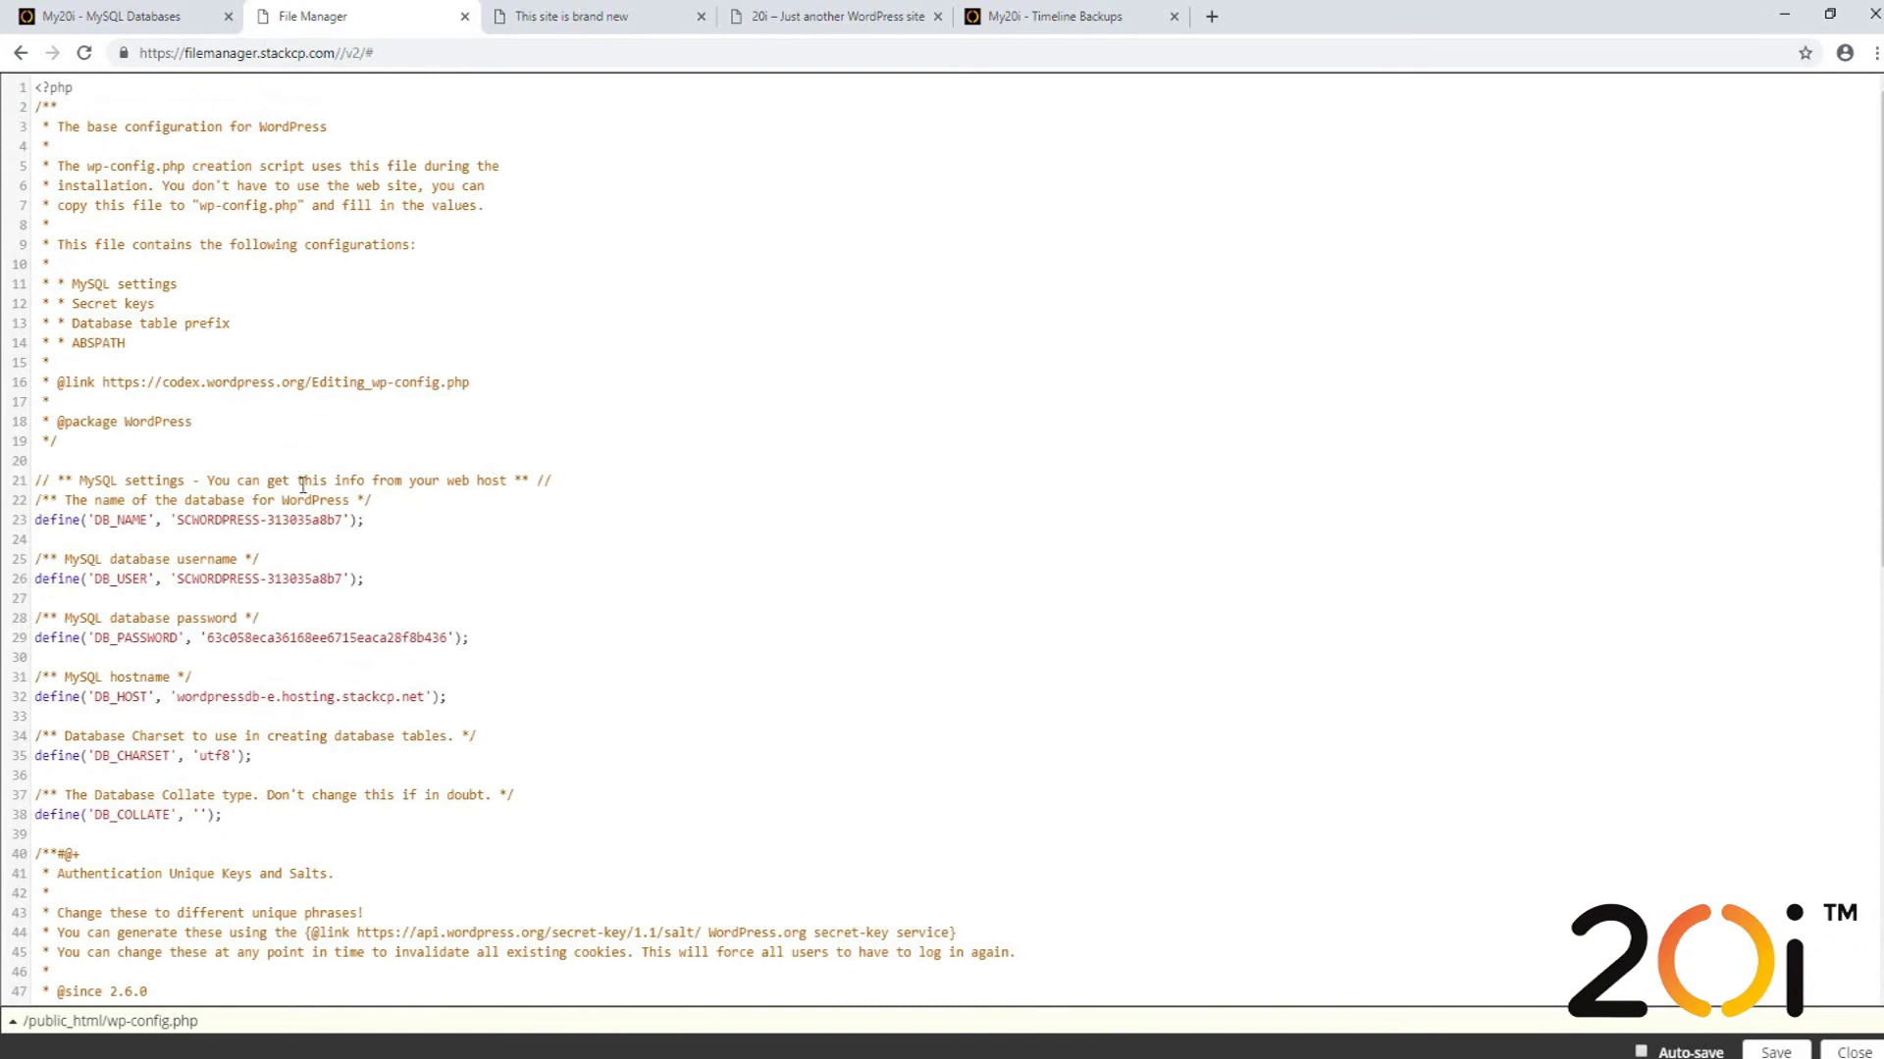
scroll(307, 475, "down", 1)
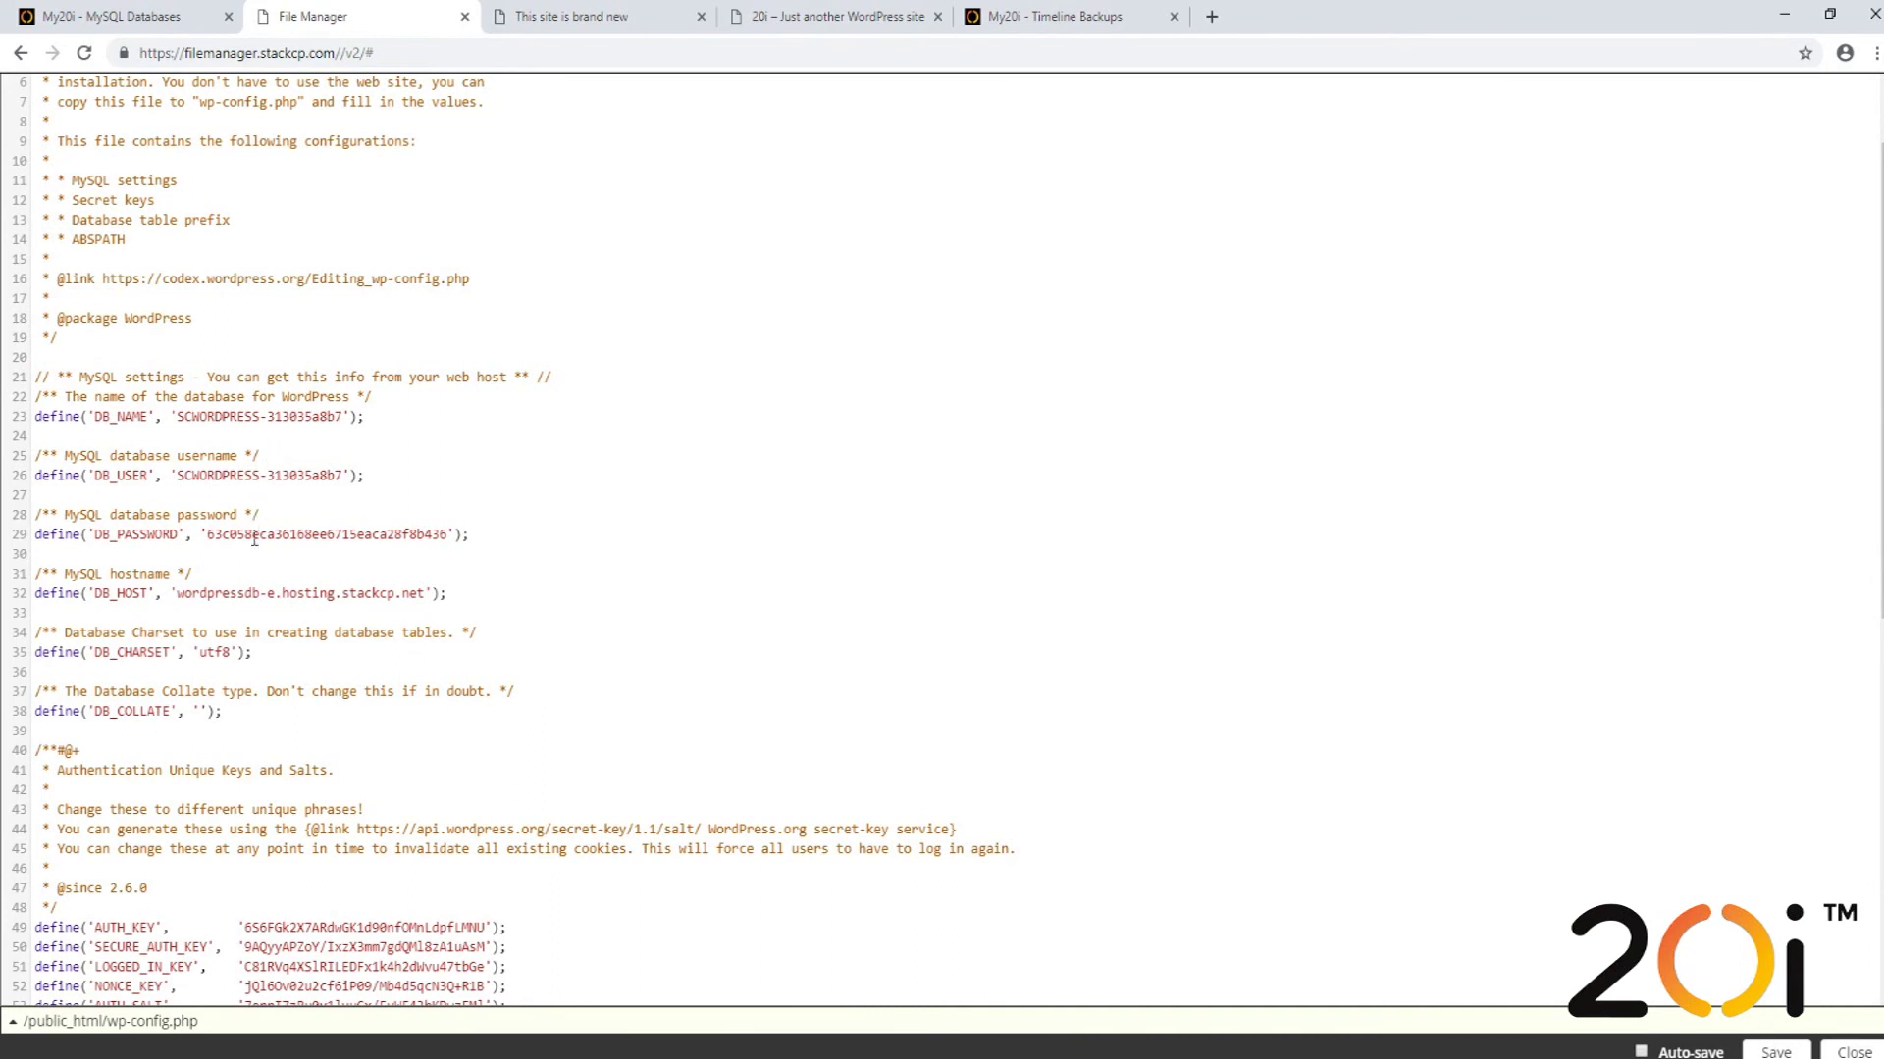
- Replace the DB_NAME value in wp-config.php with the clonedb database's full name copied from the MySQL Databases page
left_click(134, 21)
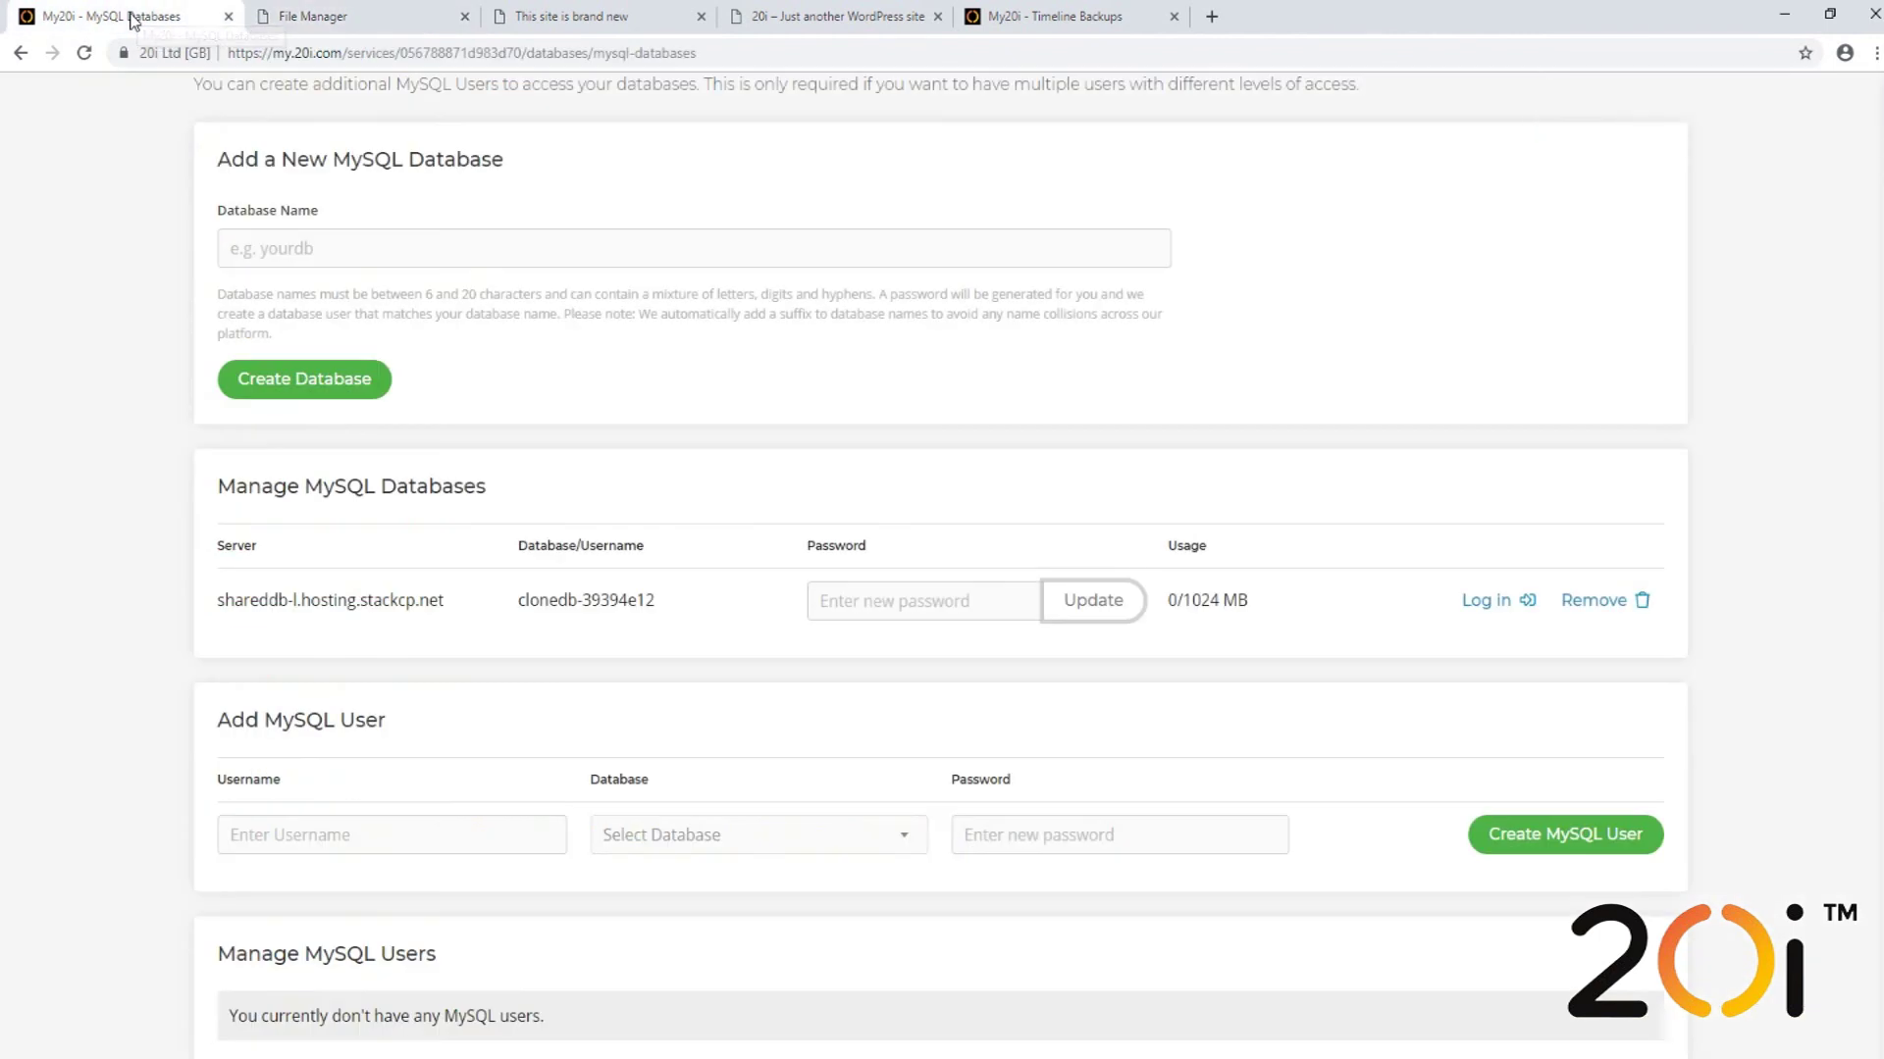
double_click(546, 601)
left_click_drag(546, 602, 650, 600)
key("ctrl+c")
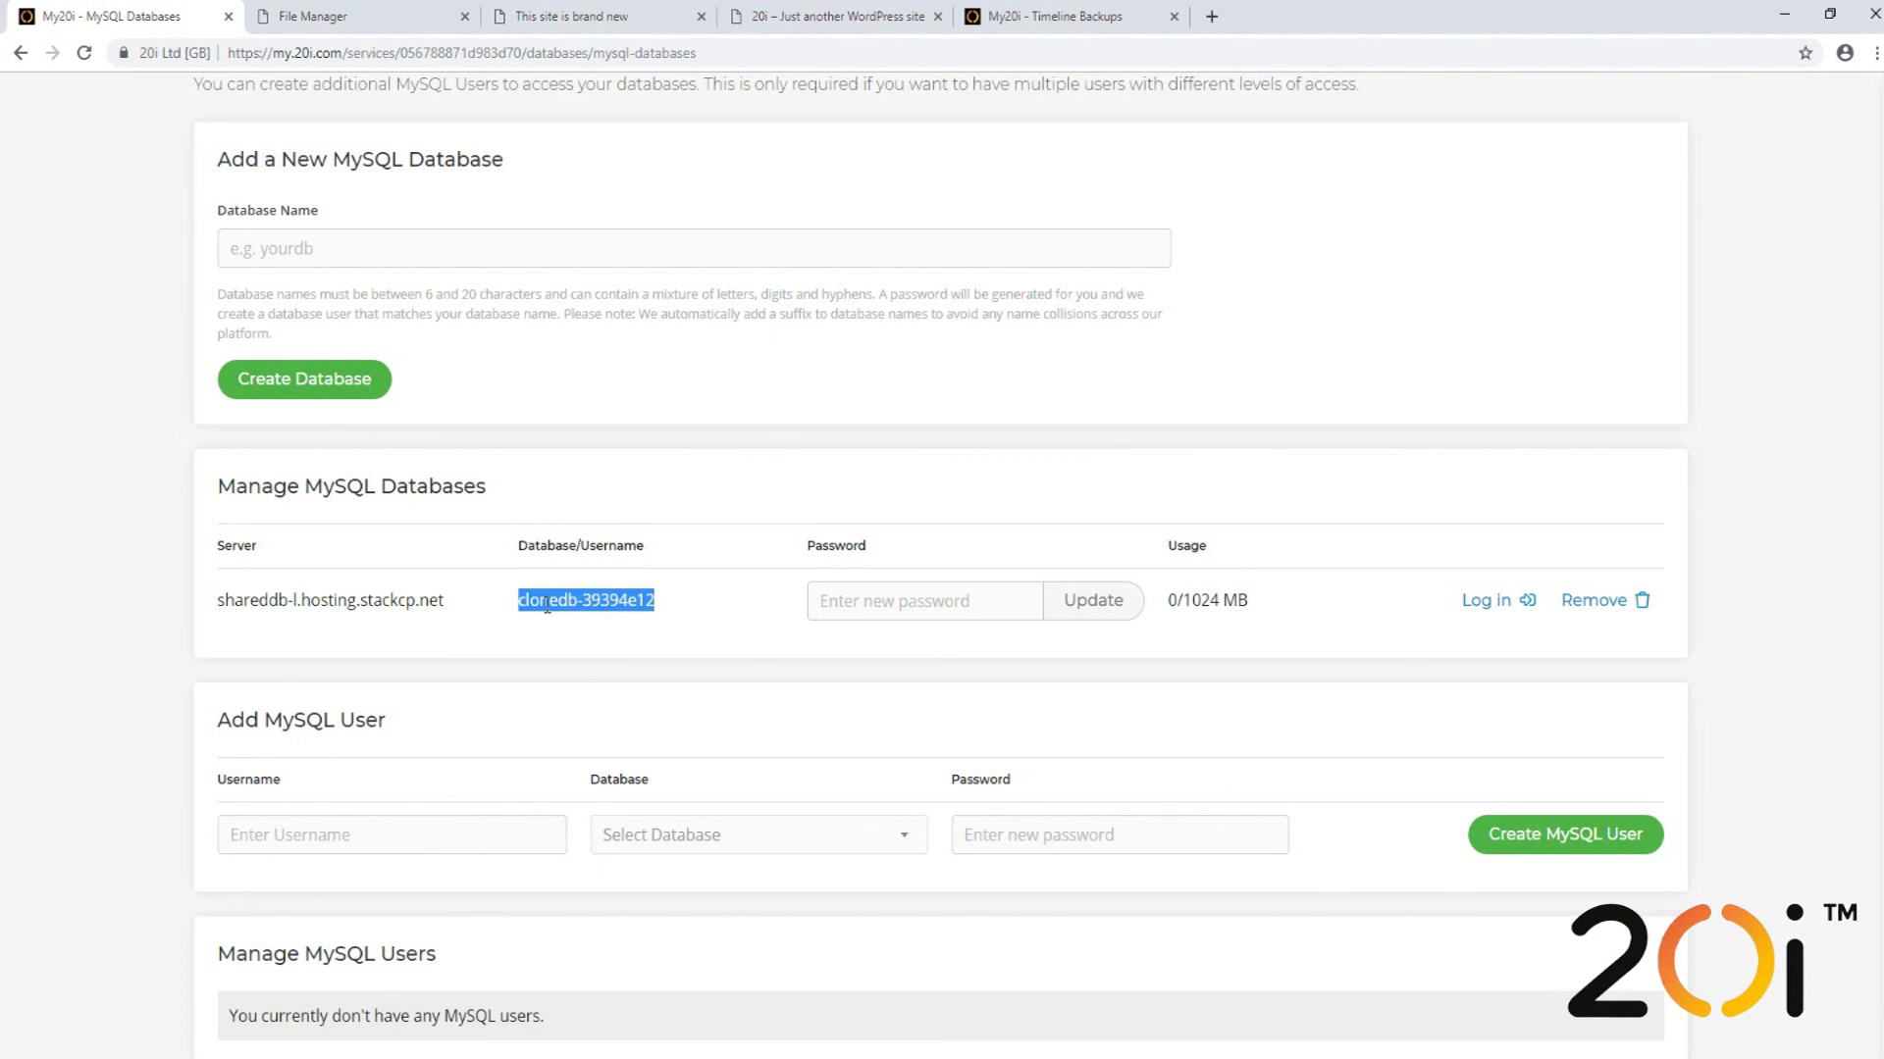
left_click(367, 12)
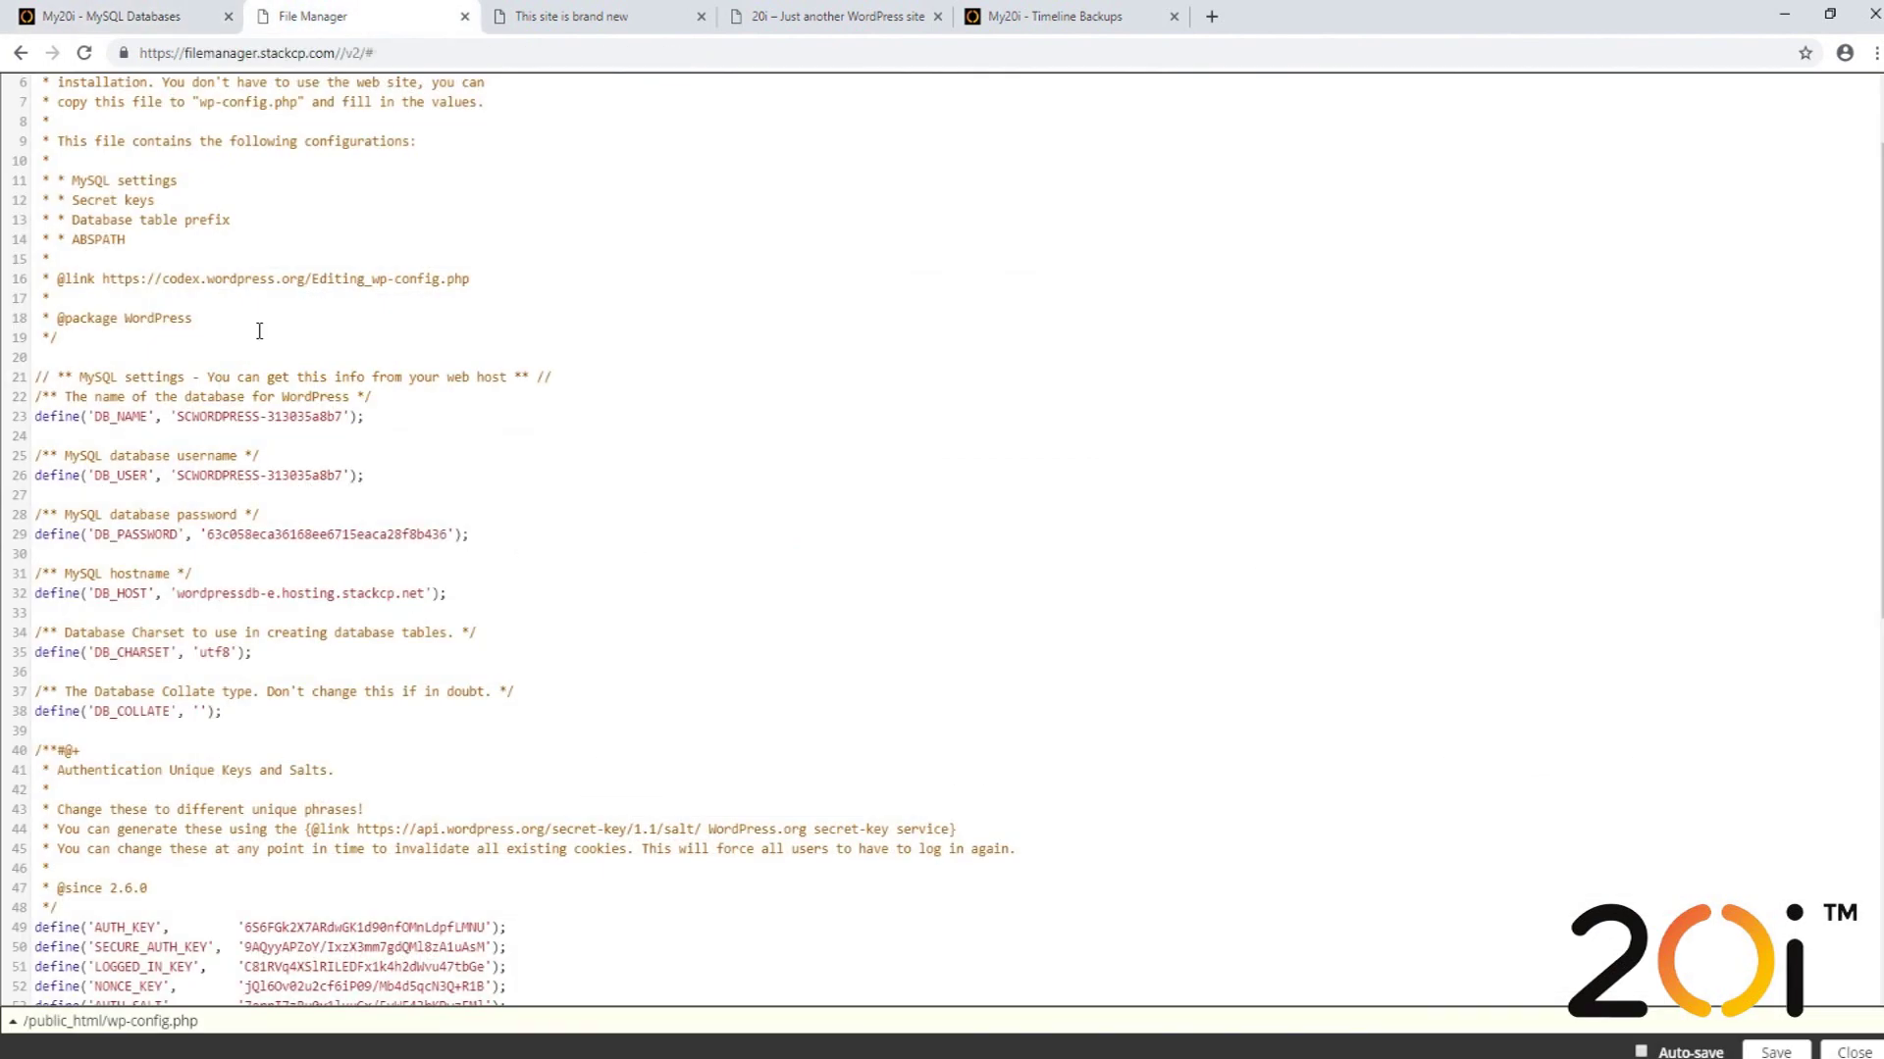
double_click(222, 416)
key("shift+Right")
key("shift+Right")
key("shift+Right")
key("shift+Right")
key("shift+Right")
key("shift+Right")
key("shift+Right")
key("shift+Right")
key("shift+Right")
key("shift+Right")
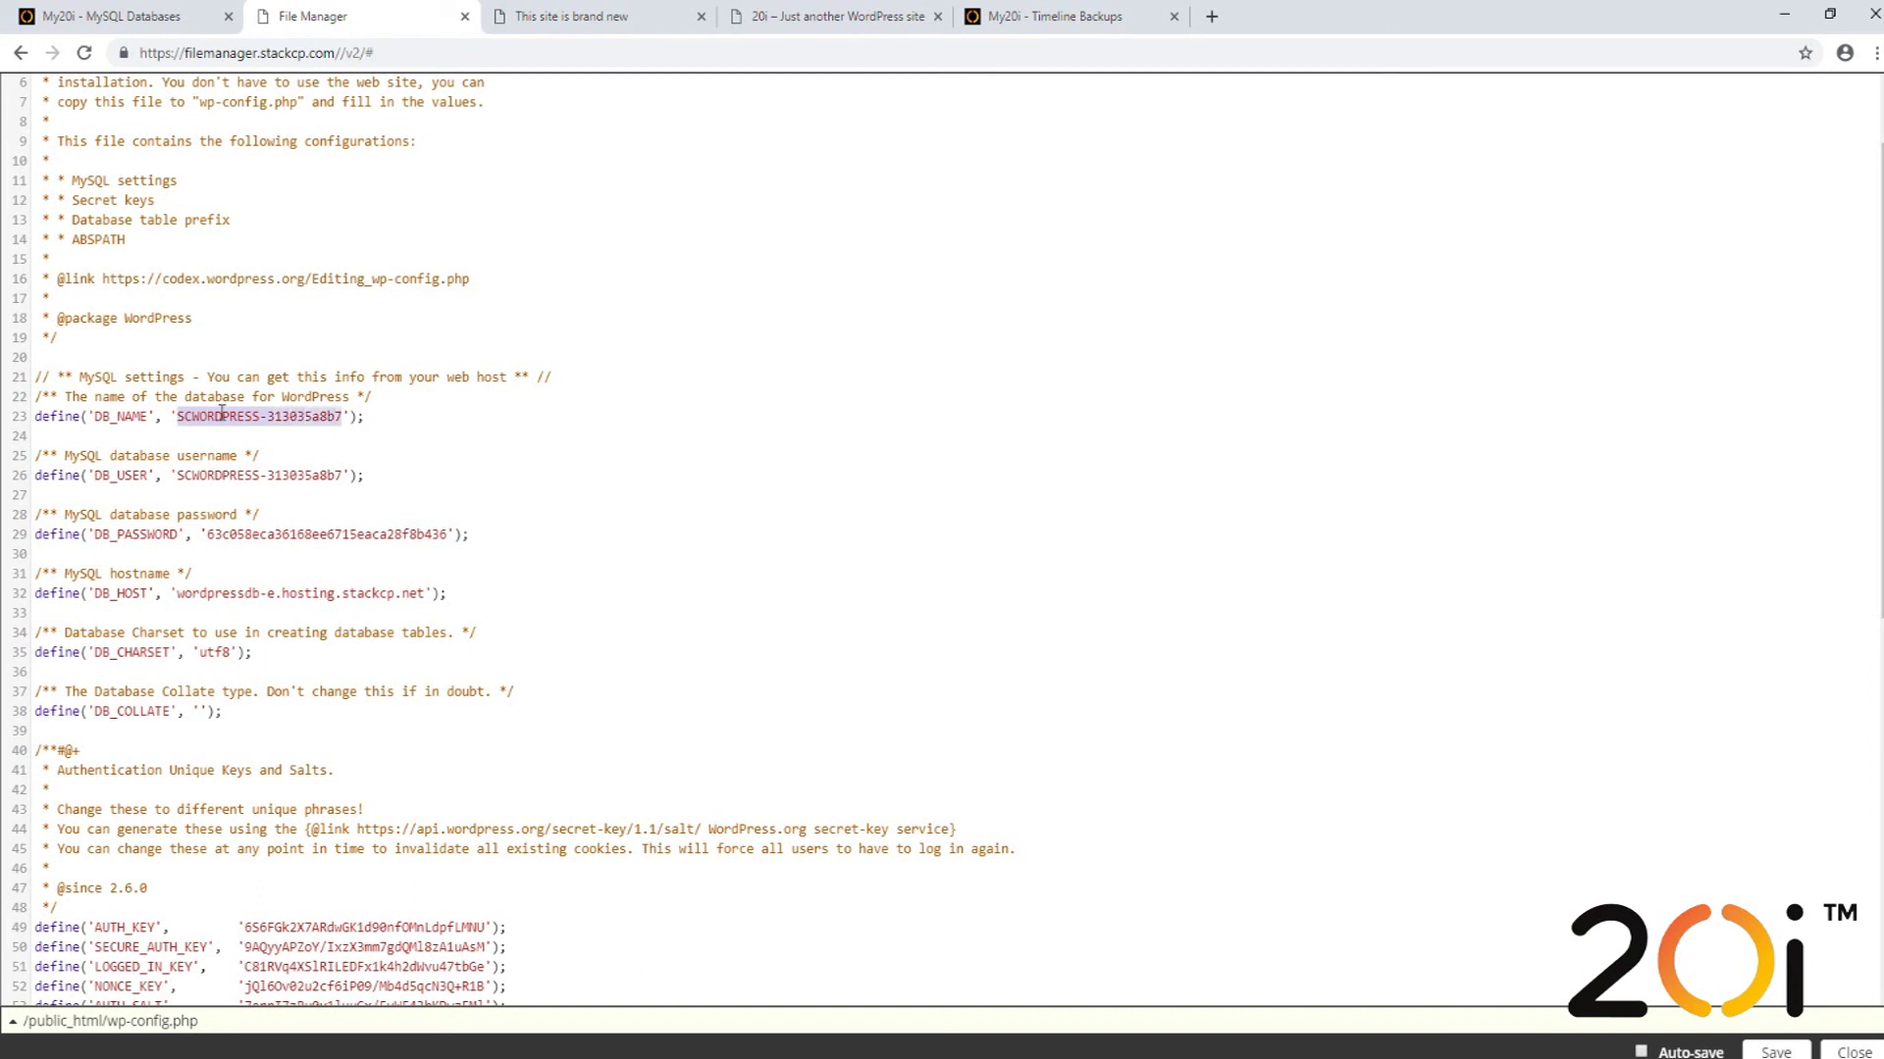
key("ctrl+v")
- Replace the DB_USER value in wp-config.php with the same full clonedb database name
double_click(215, 476)
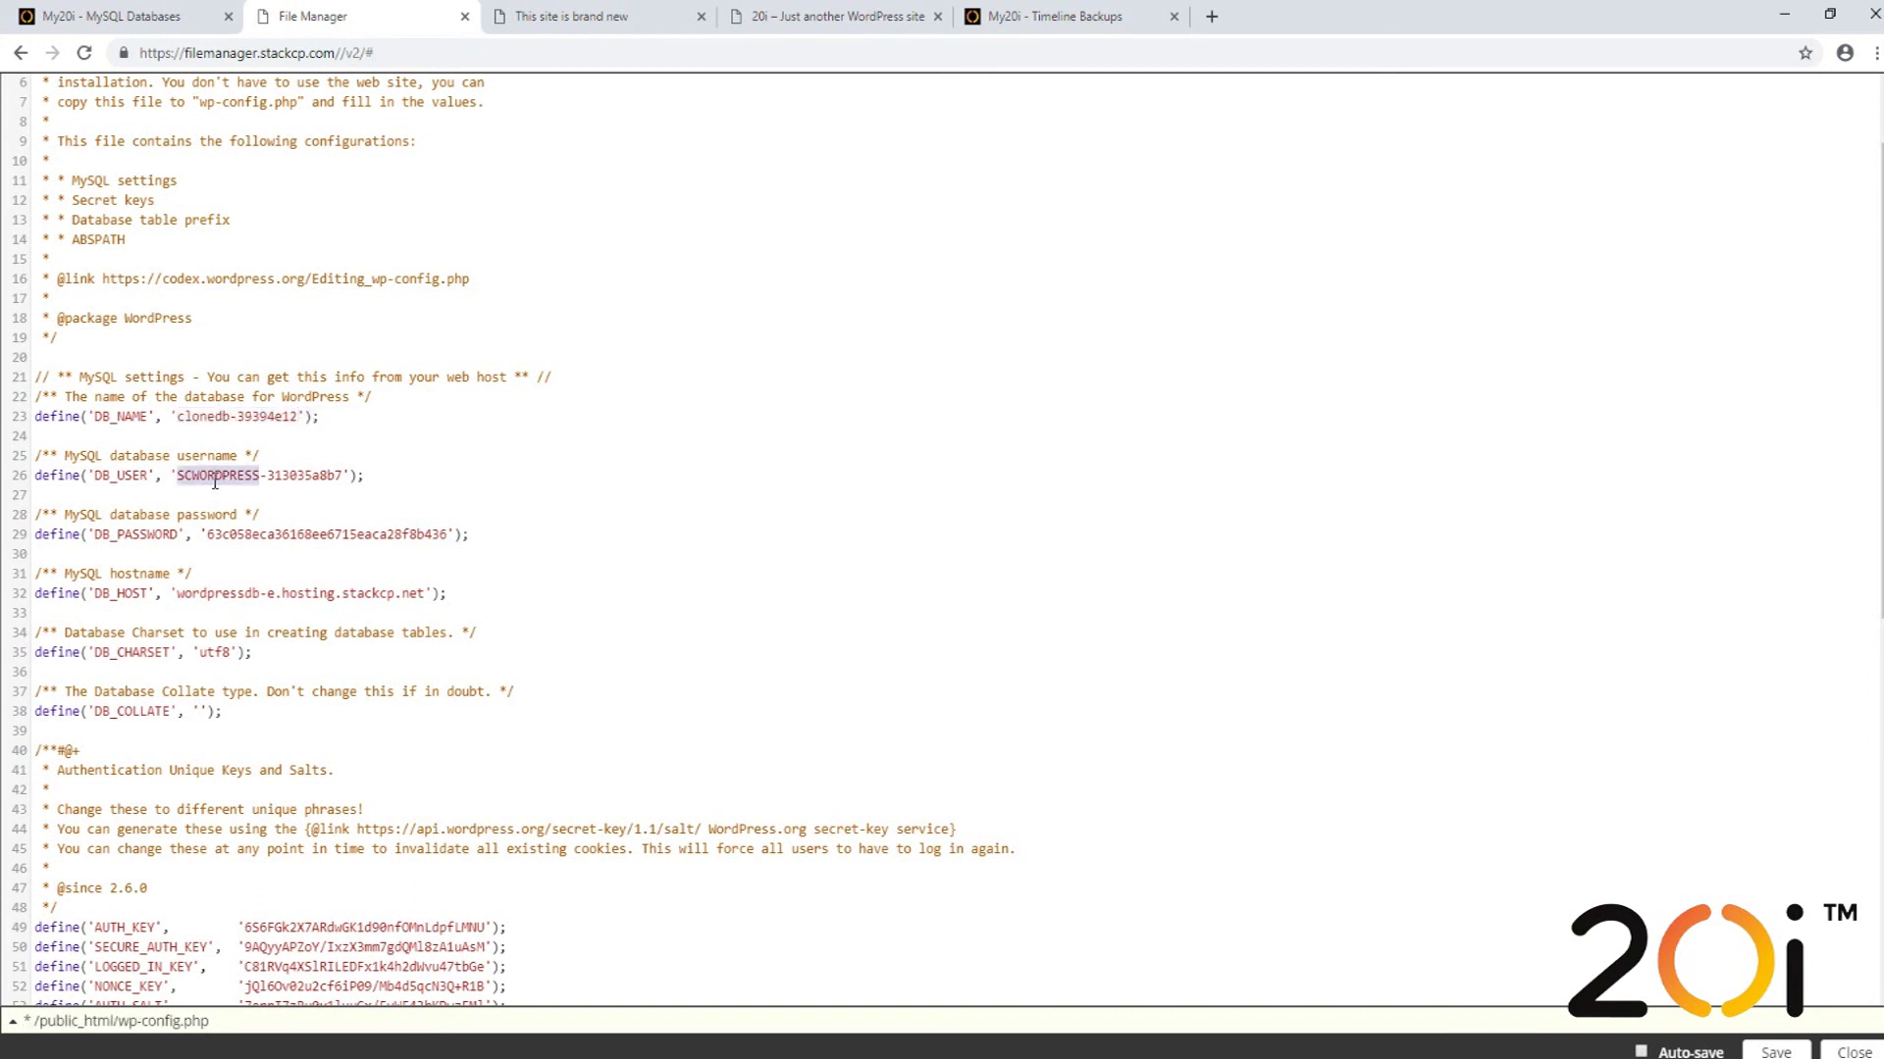
key("shift+Right")
key("shift+Right")
key("shift+Right")
key("shift+Right")
key("shift+Right")
key("shift+Right")
key("shift+Right")
key("shift+Right")
key("shift+Right")
key("shift+Right")
key("ctrl+v")
- Replace the DB_PASSWORD value in wp-config.php with the clonedb database's new password
left_click(108, 15)
double_click(610, 603)
key("ctrl+c")
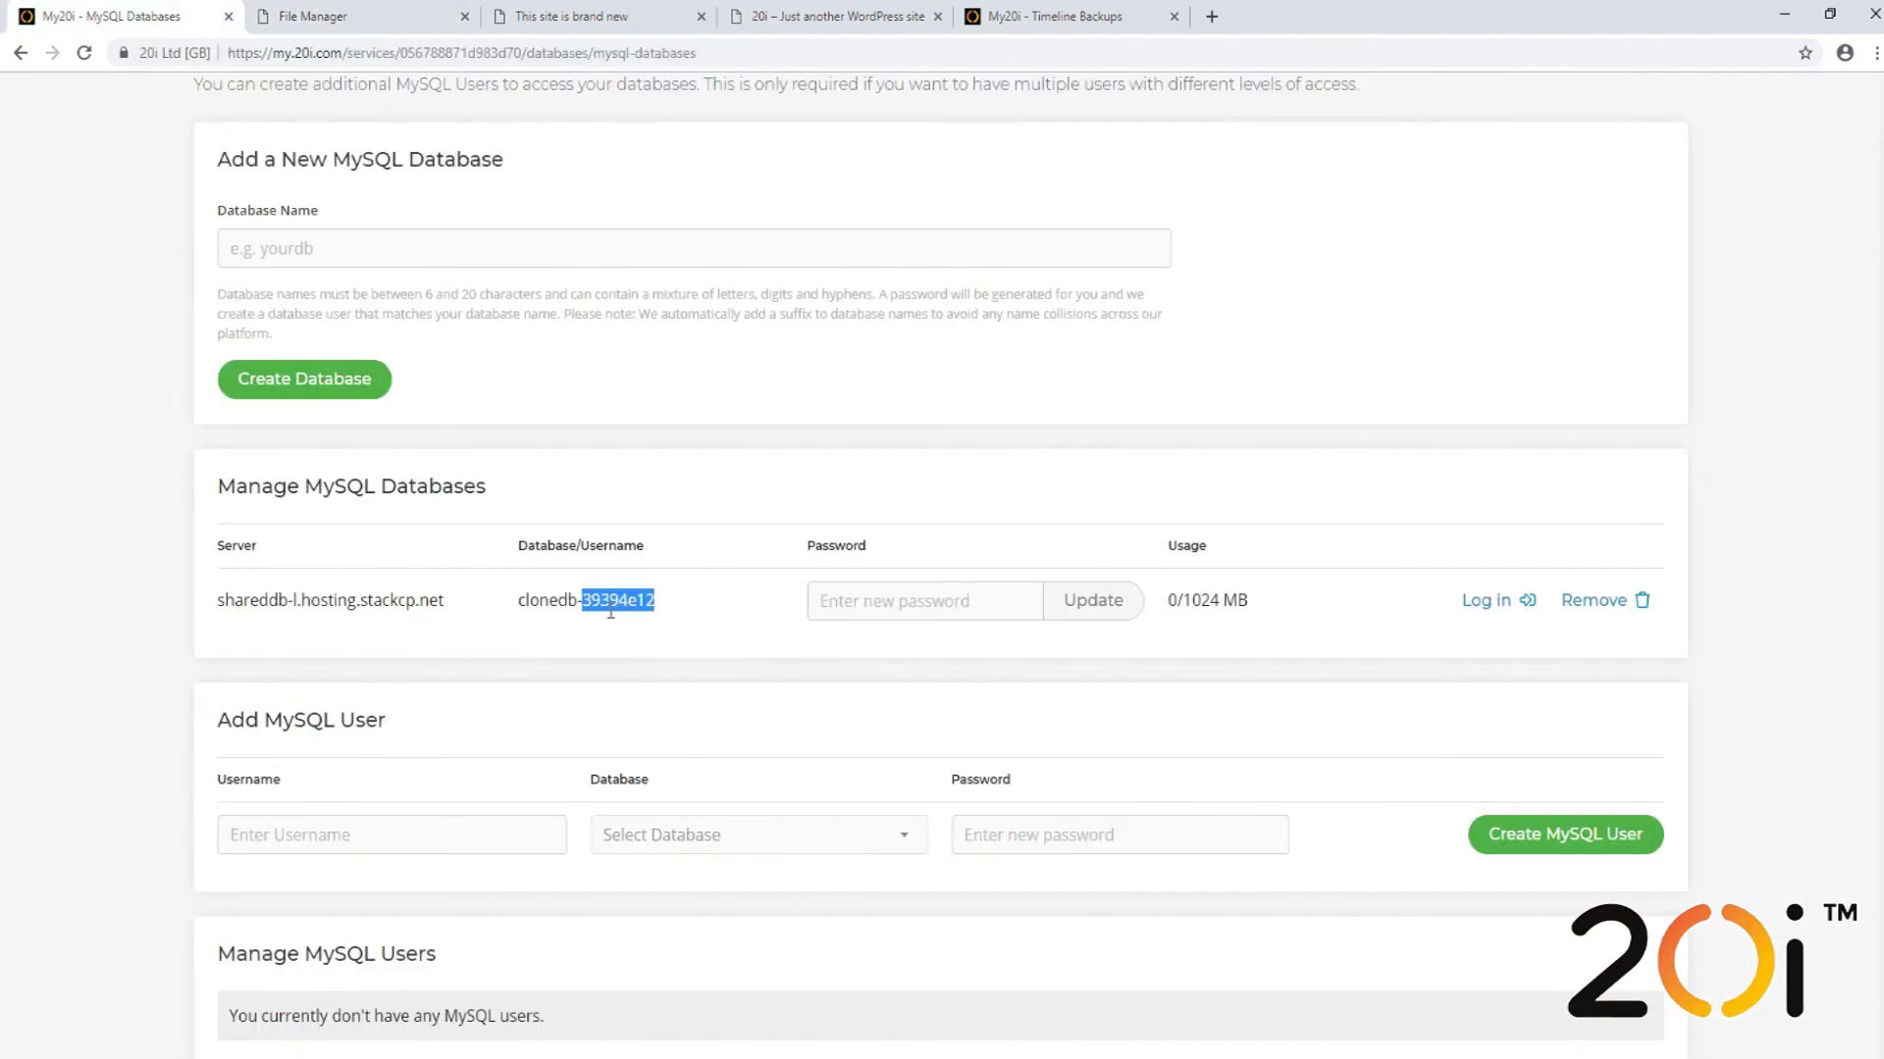
left_click(334, 16)
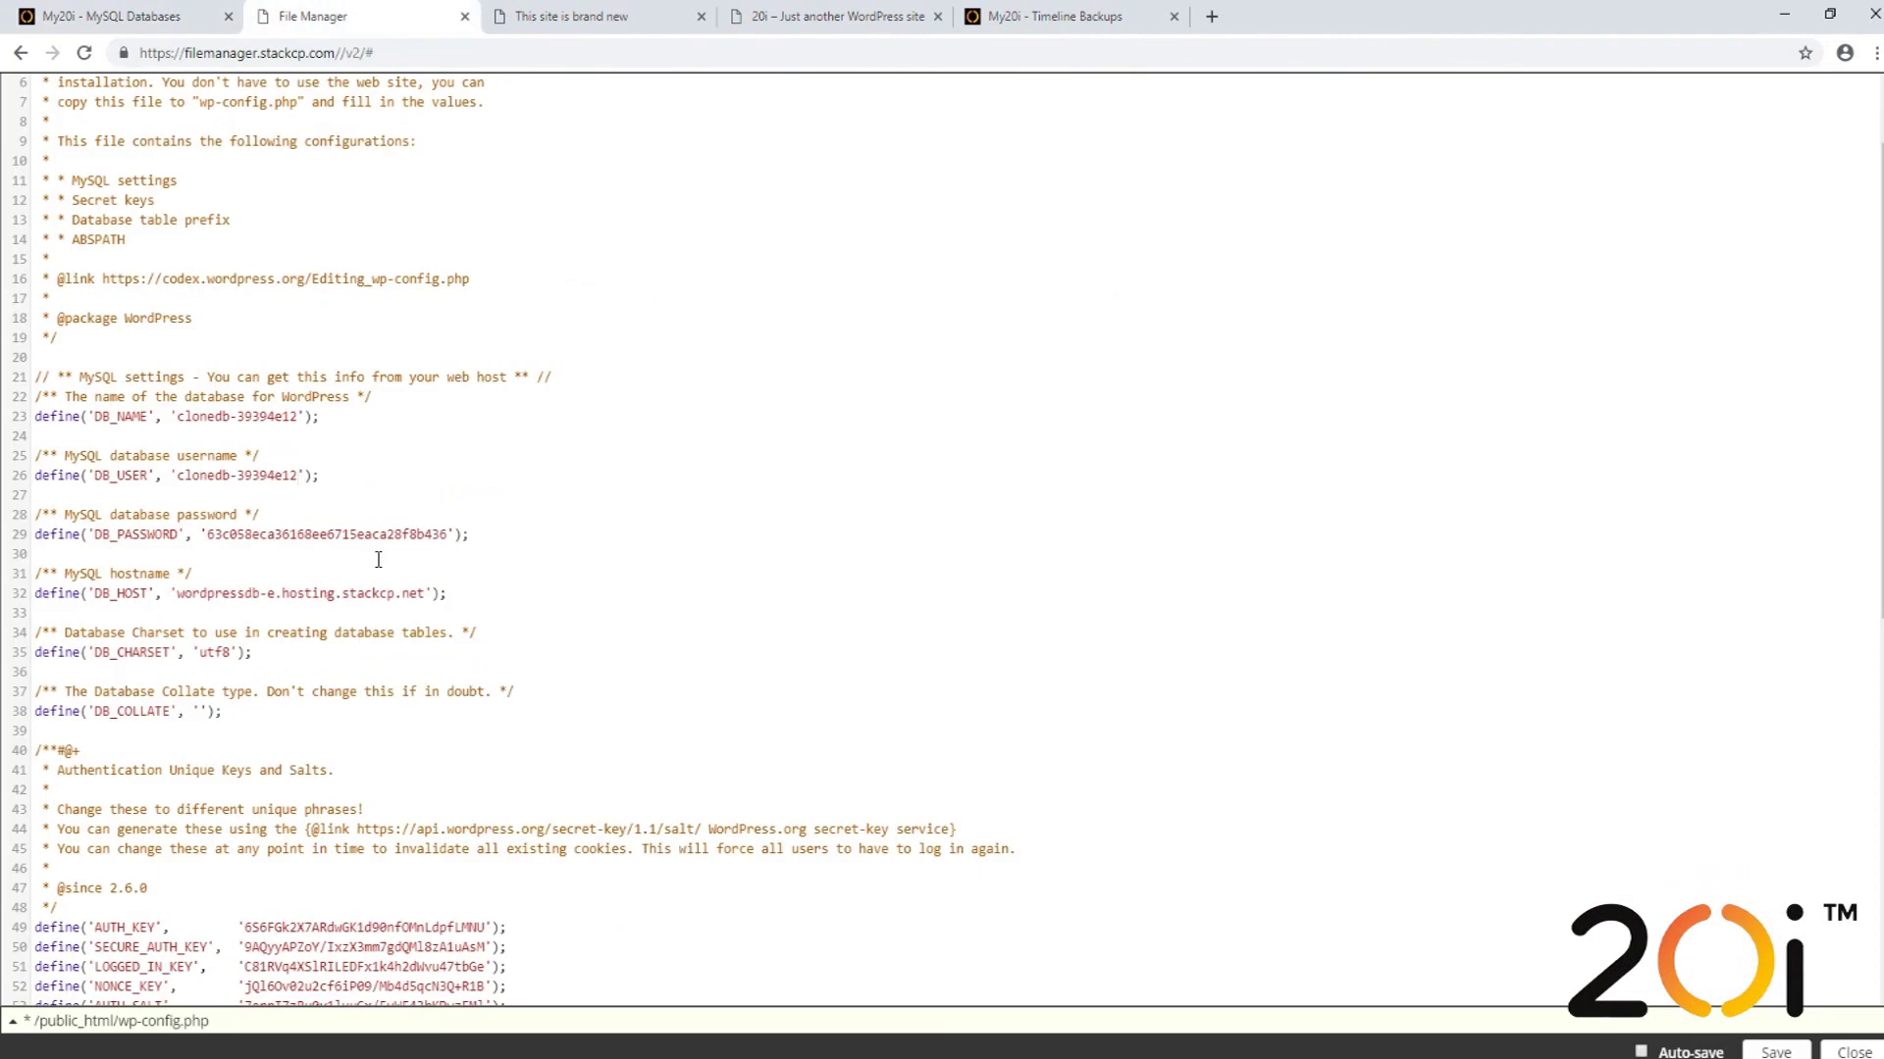
double_click(294, 535)
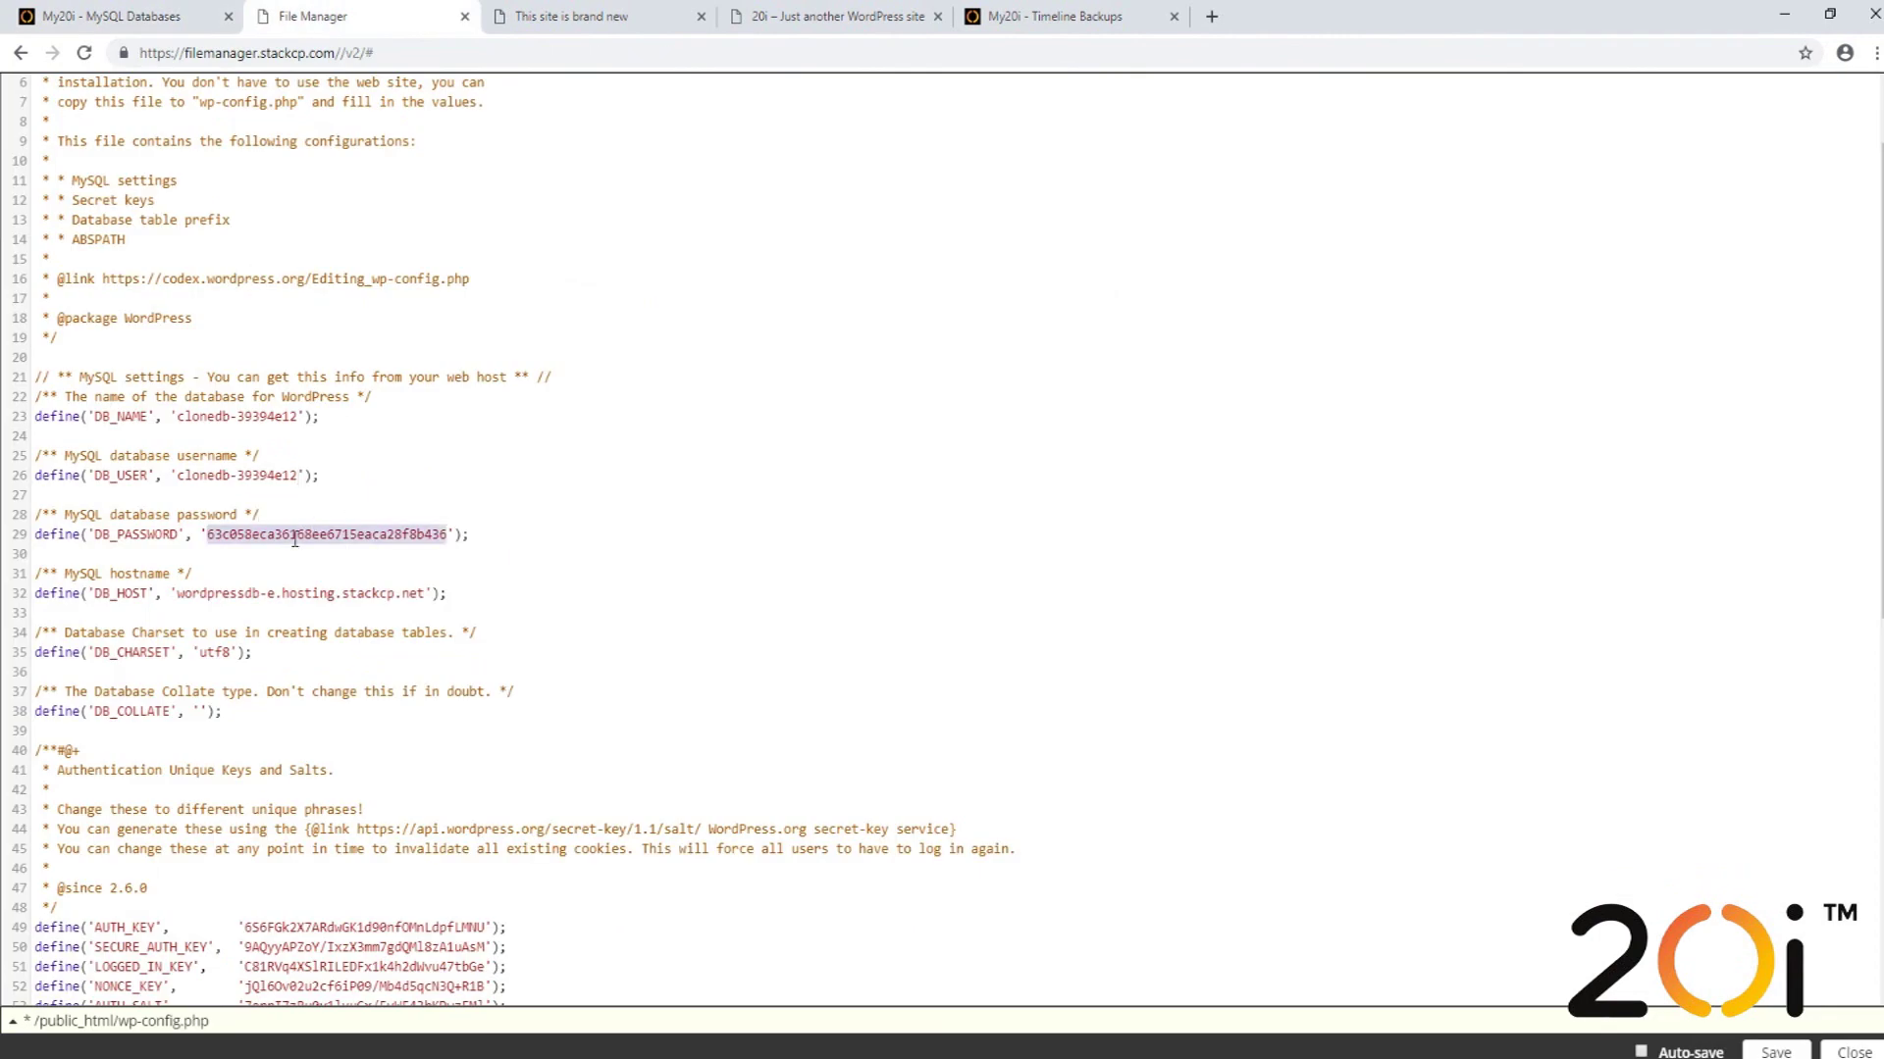
key("ctrl+v")
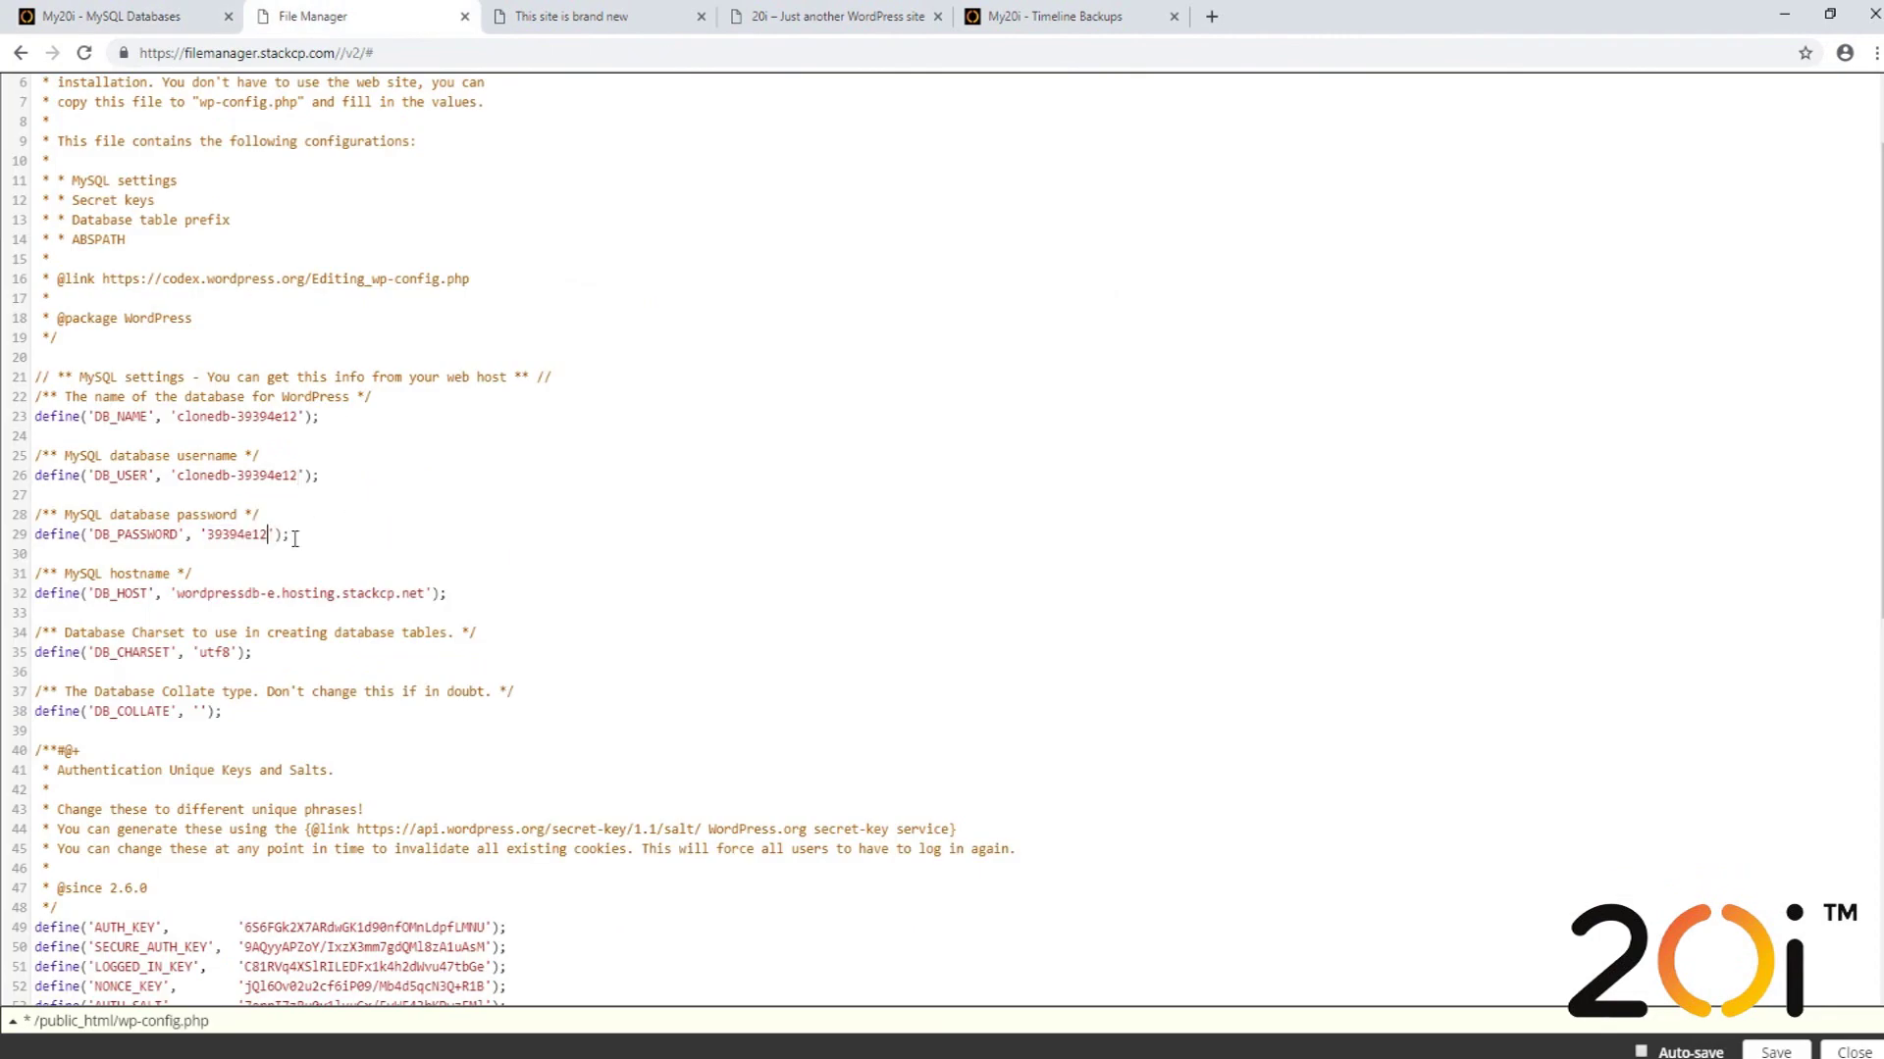
- Set DB_HOST in wp-config.php to the server name shareddb-l.hosting.stackcp.net and save the file
left_click(137, 19)
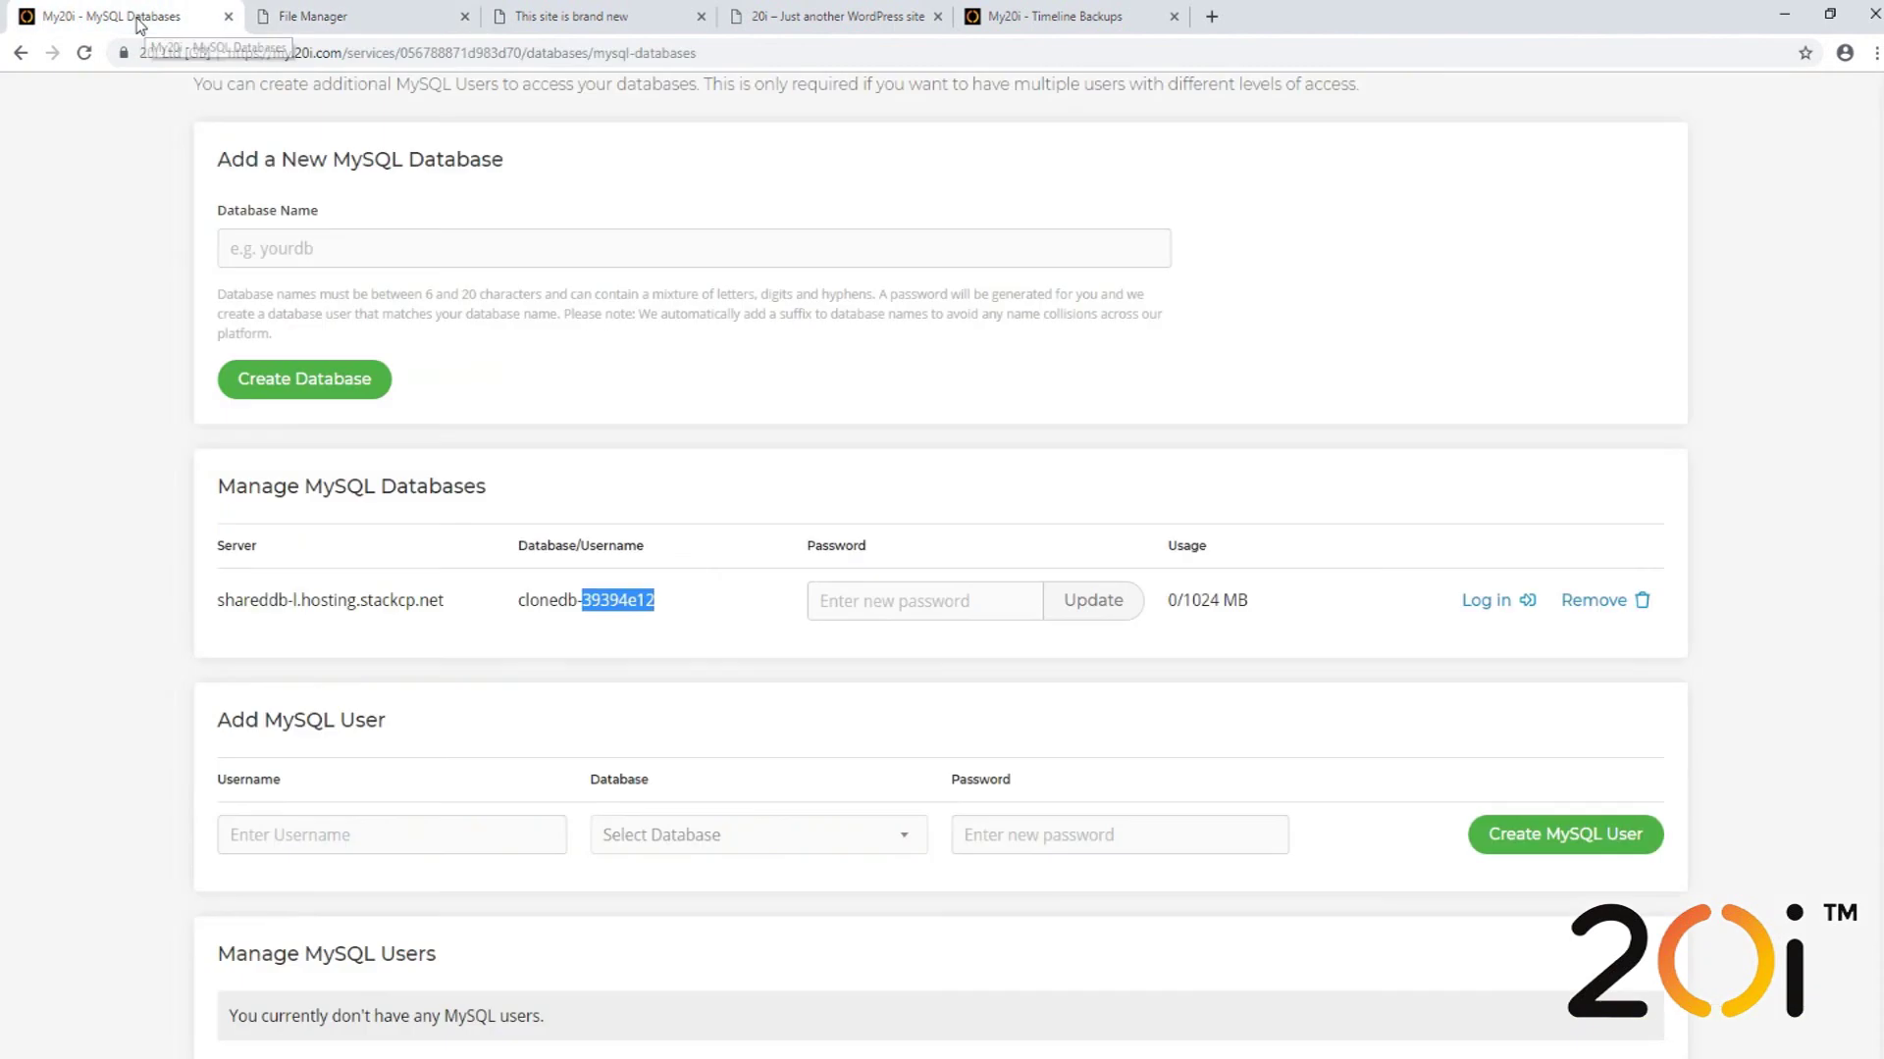
double_click(253, 602)
triple_click(253, 601)
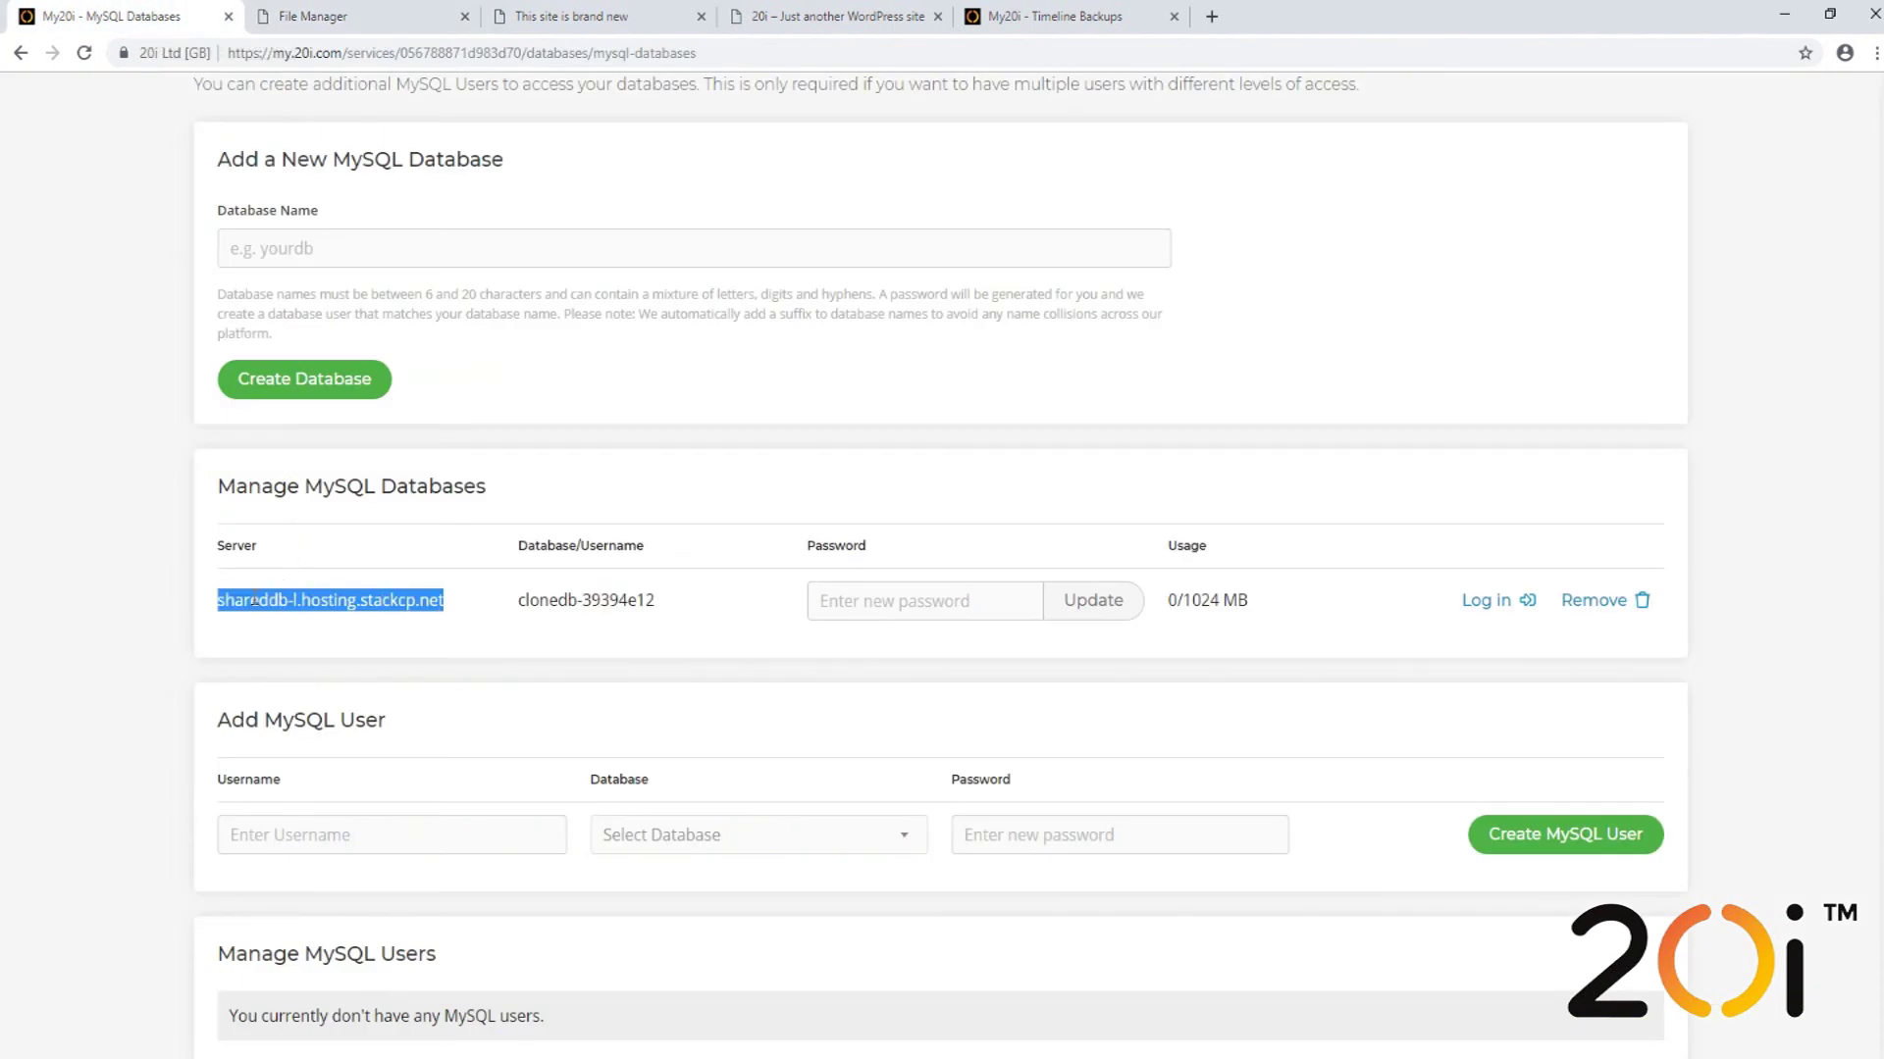
left_click(312, 18)
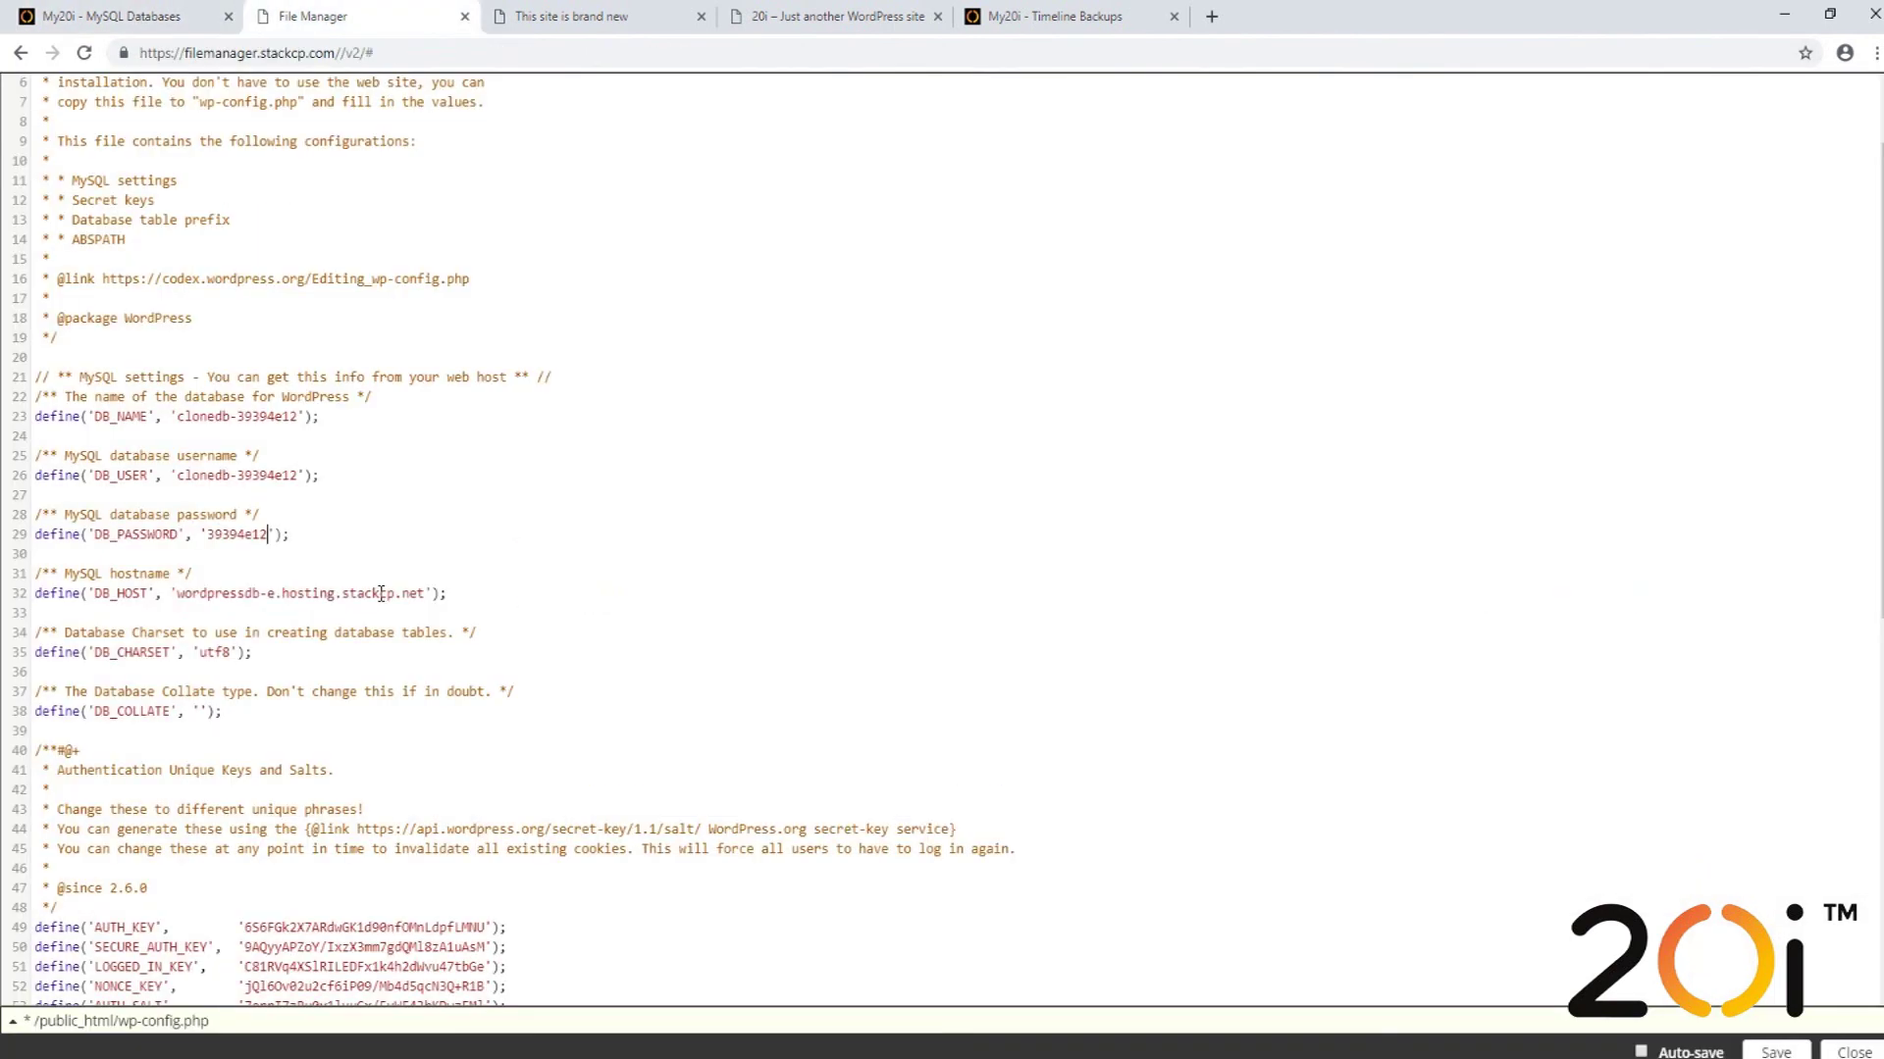
double_click(229, 595)
key("shift+Right")
key("shift+Right")
key("shift+Right")
key("shift+Right")
key("shift+Right")
key("shift+Right")
key("shift+Right")
key("shift+Right")
key("shift+Right")
key("shift+Right")
key("shift+Right")
key("shift+Right")
key("shift+Right")
key("shift+Right")
key("shift+Right")
key("shift+Right")
key("shift+Right")
key("shift+Right")
key("shift+Right")
key("shift+Right")
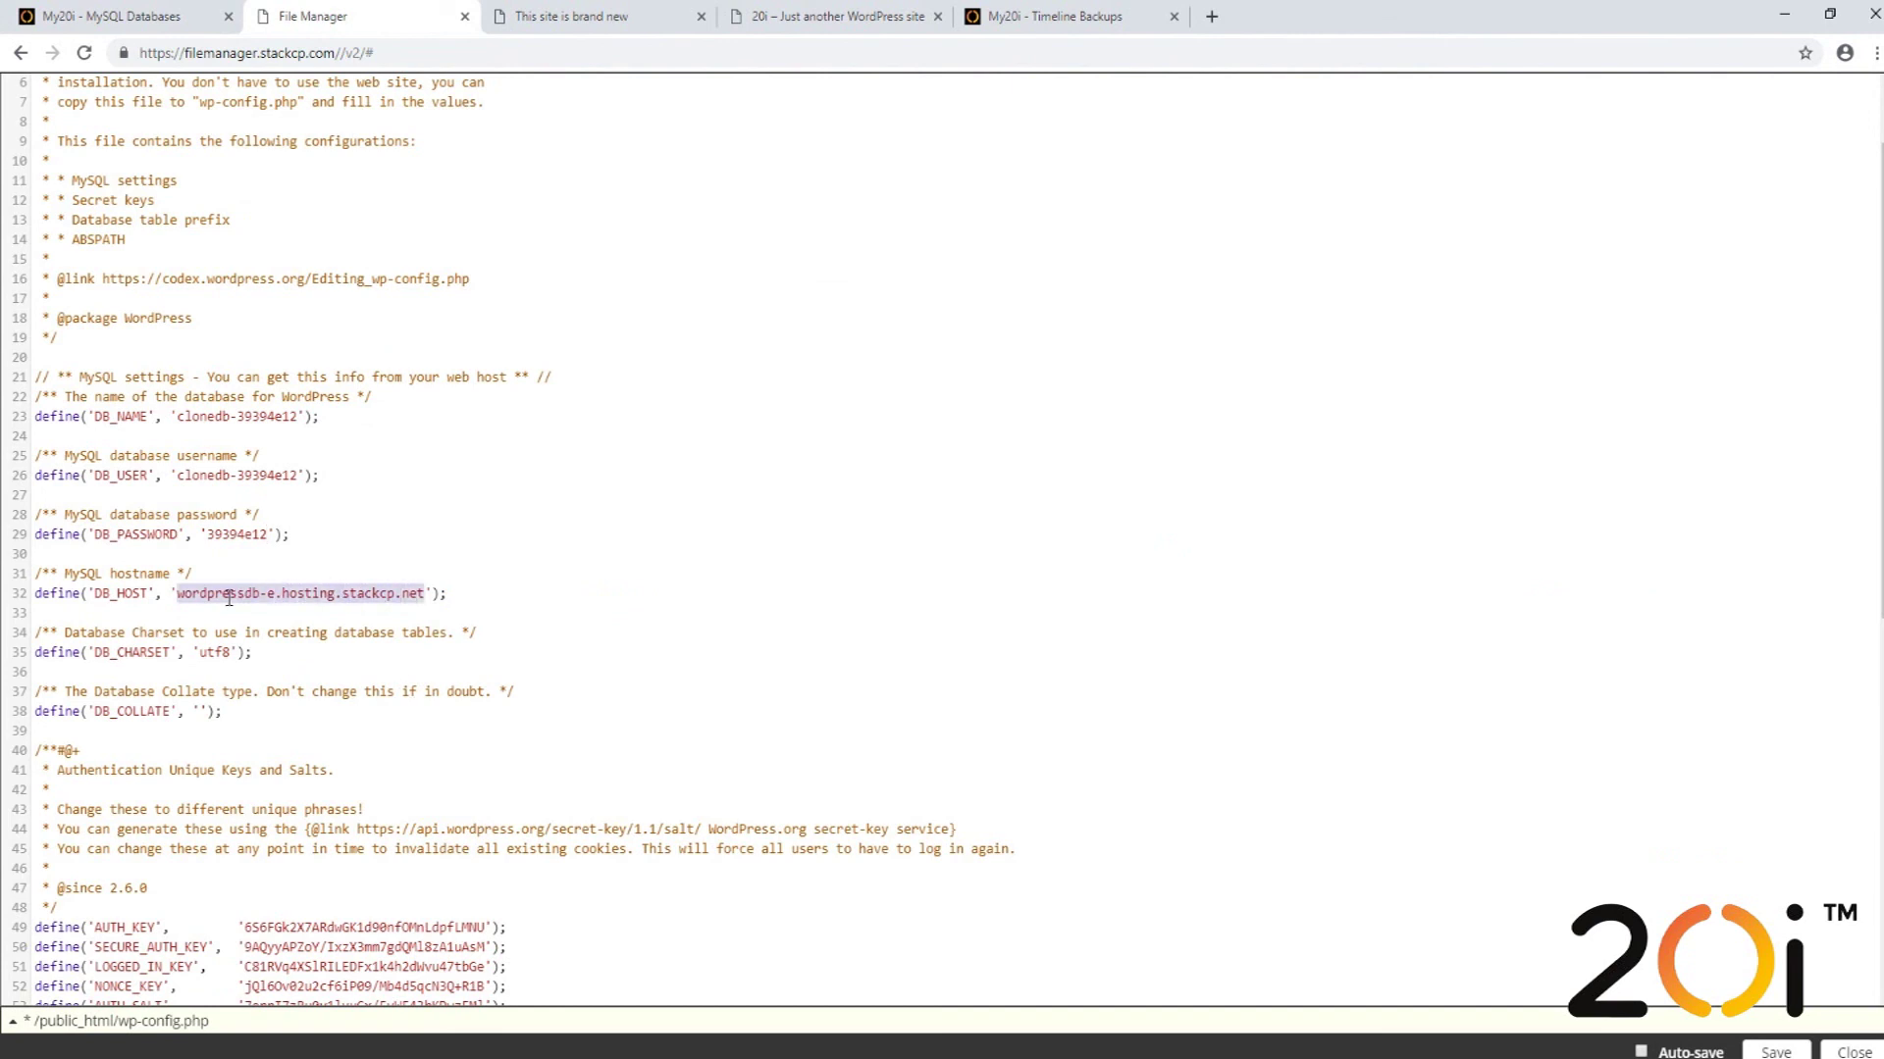
type("shareddb-1.hosting.stackcp.net")
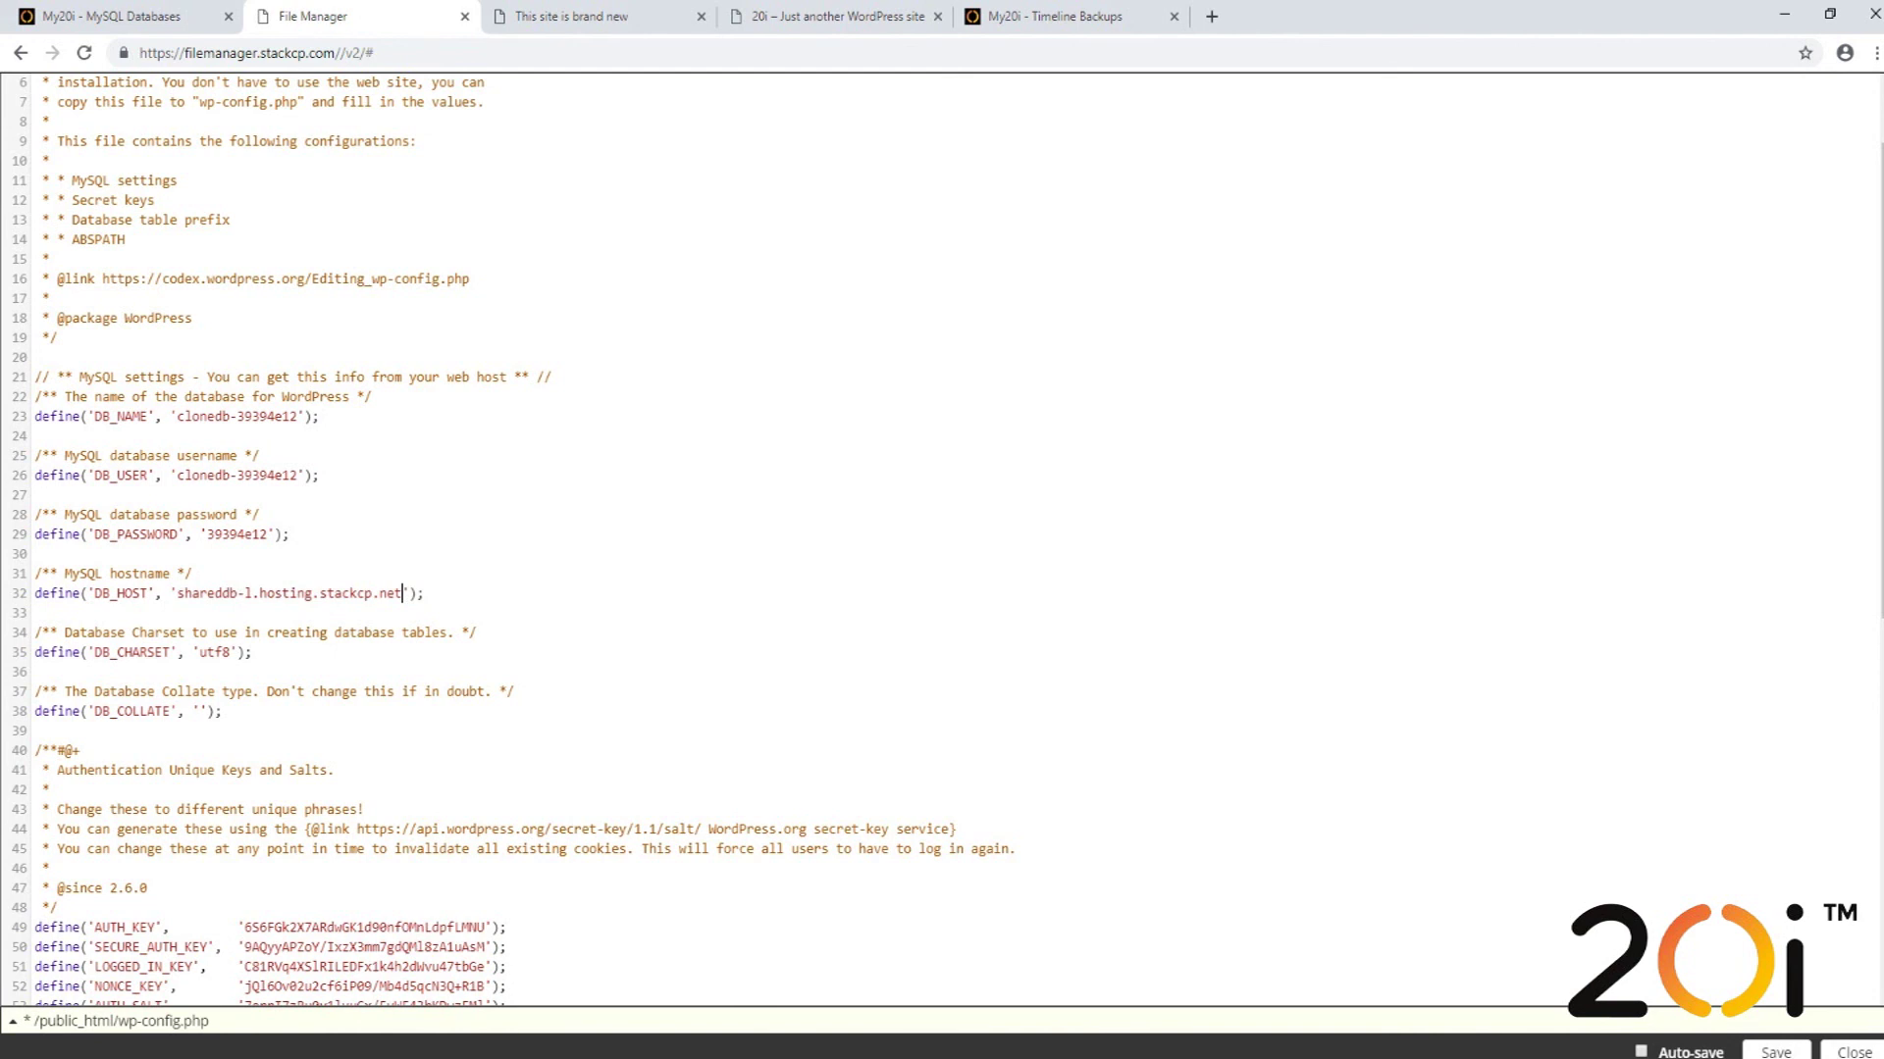
left_click(1774, 1051)
- Go back to the 20iclone.com package overview and open its primary domain to check the cloned site
left_click(148, 27)
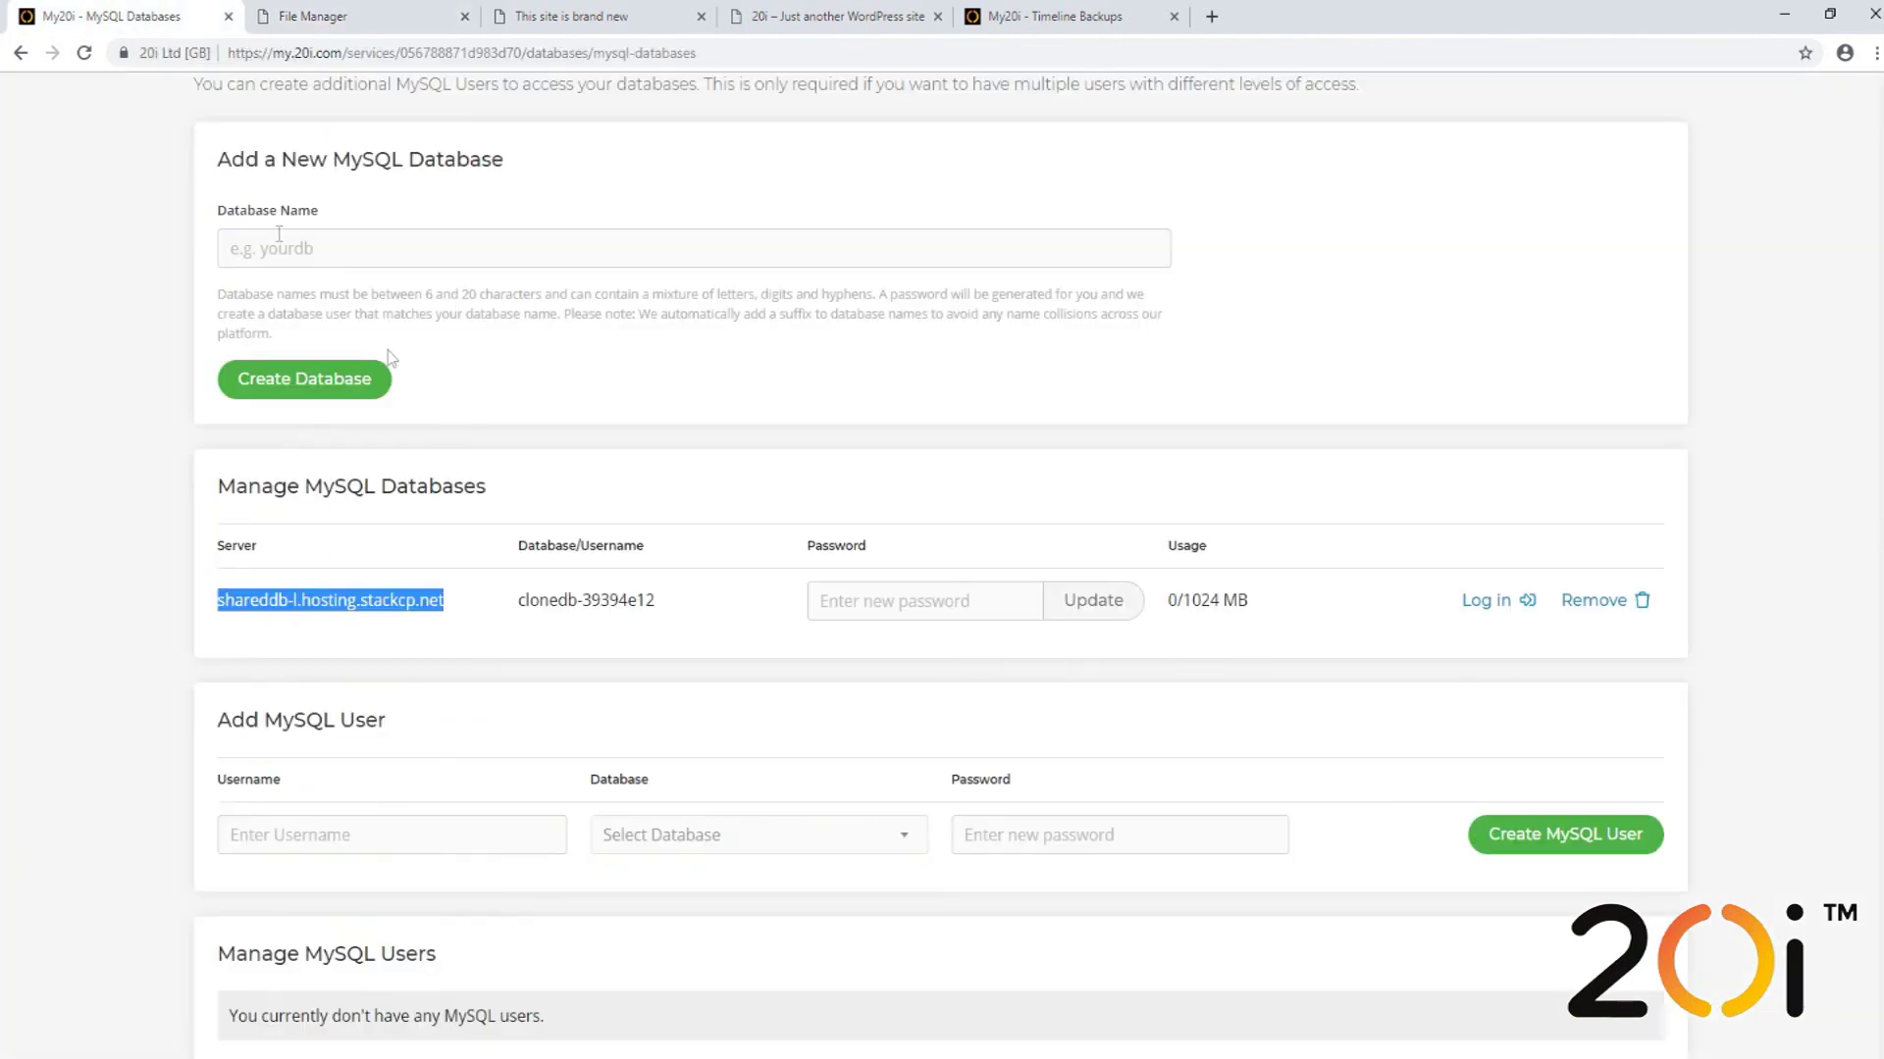
scroll(490, 441, "up", 2)
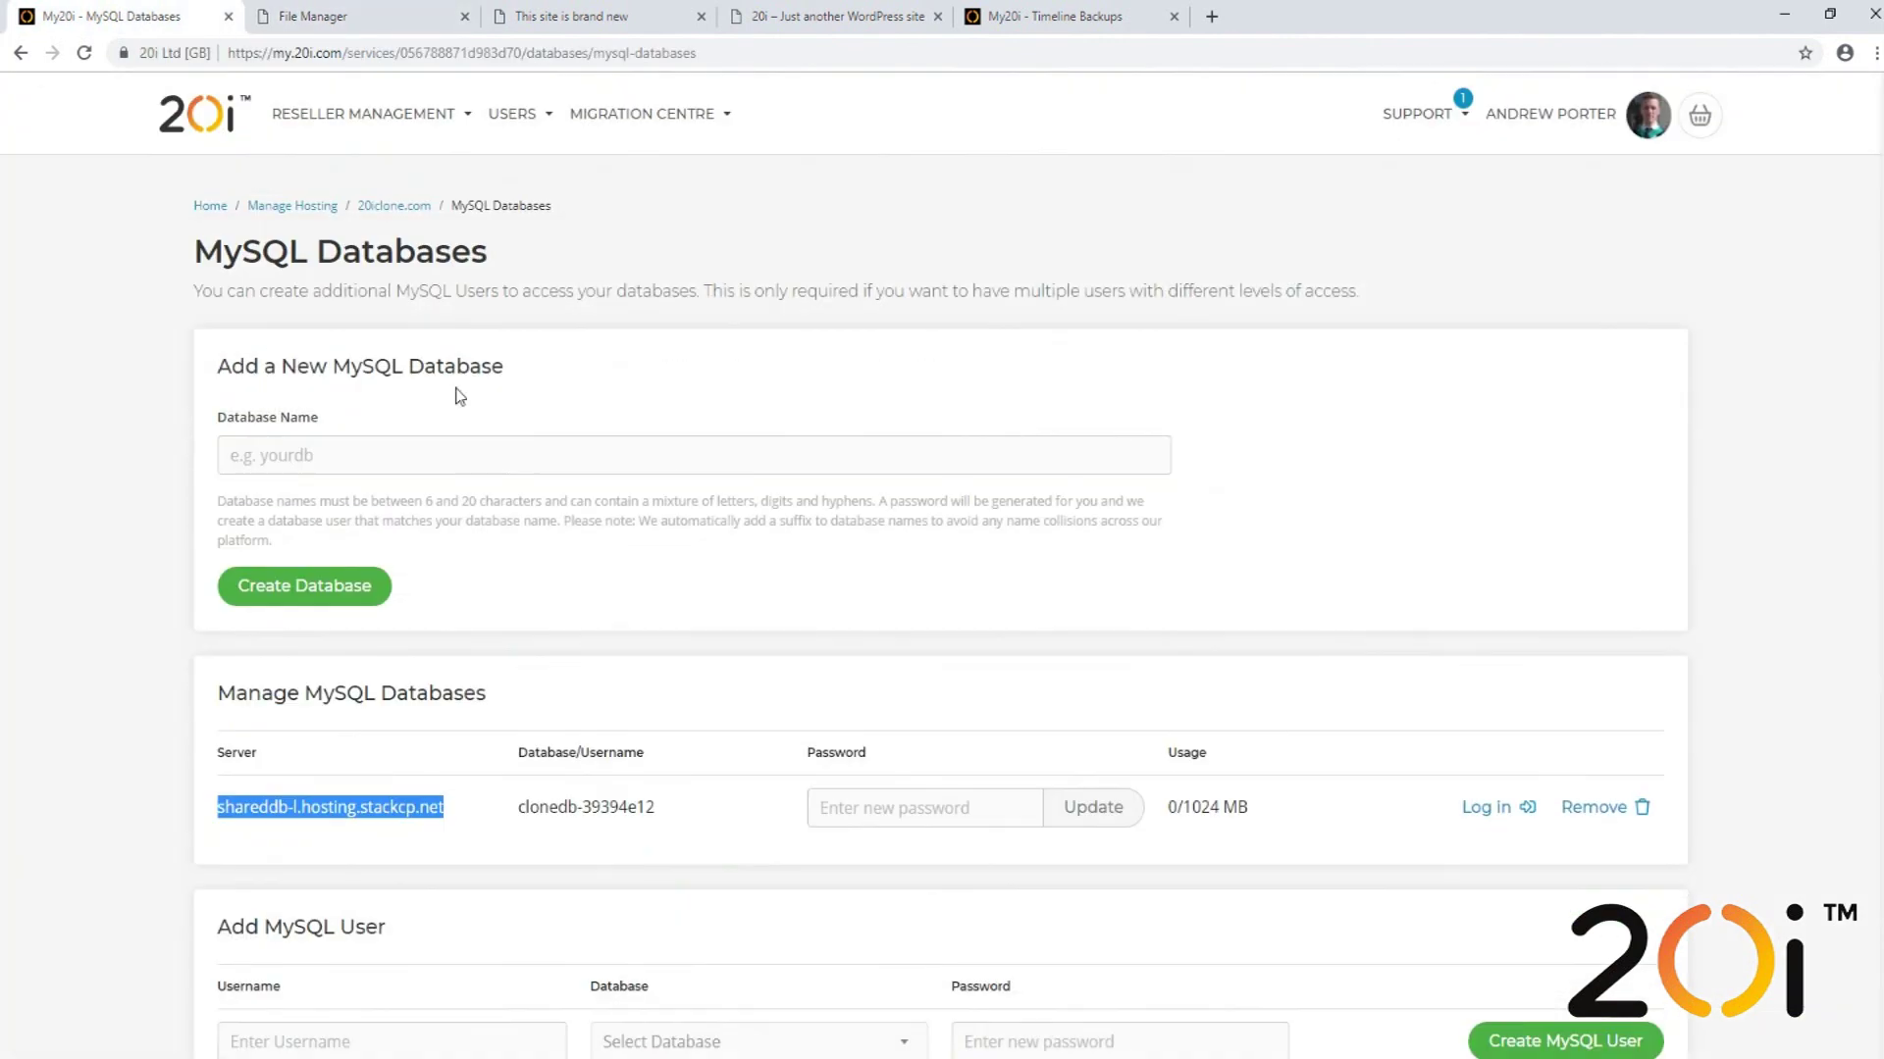
left_click(379, 207)
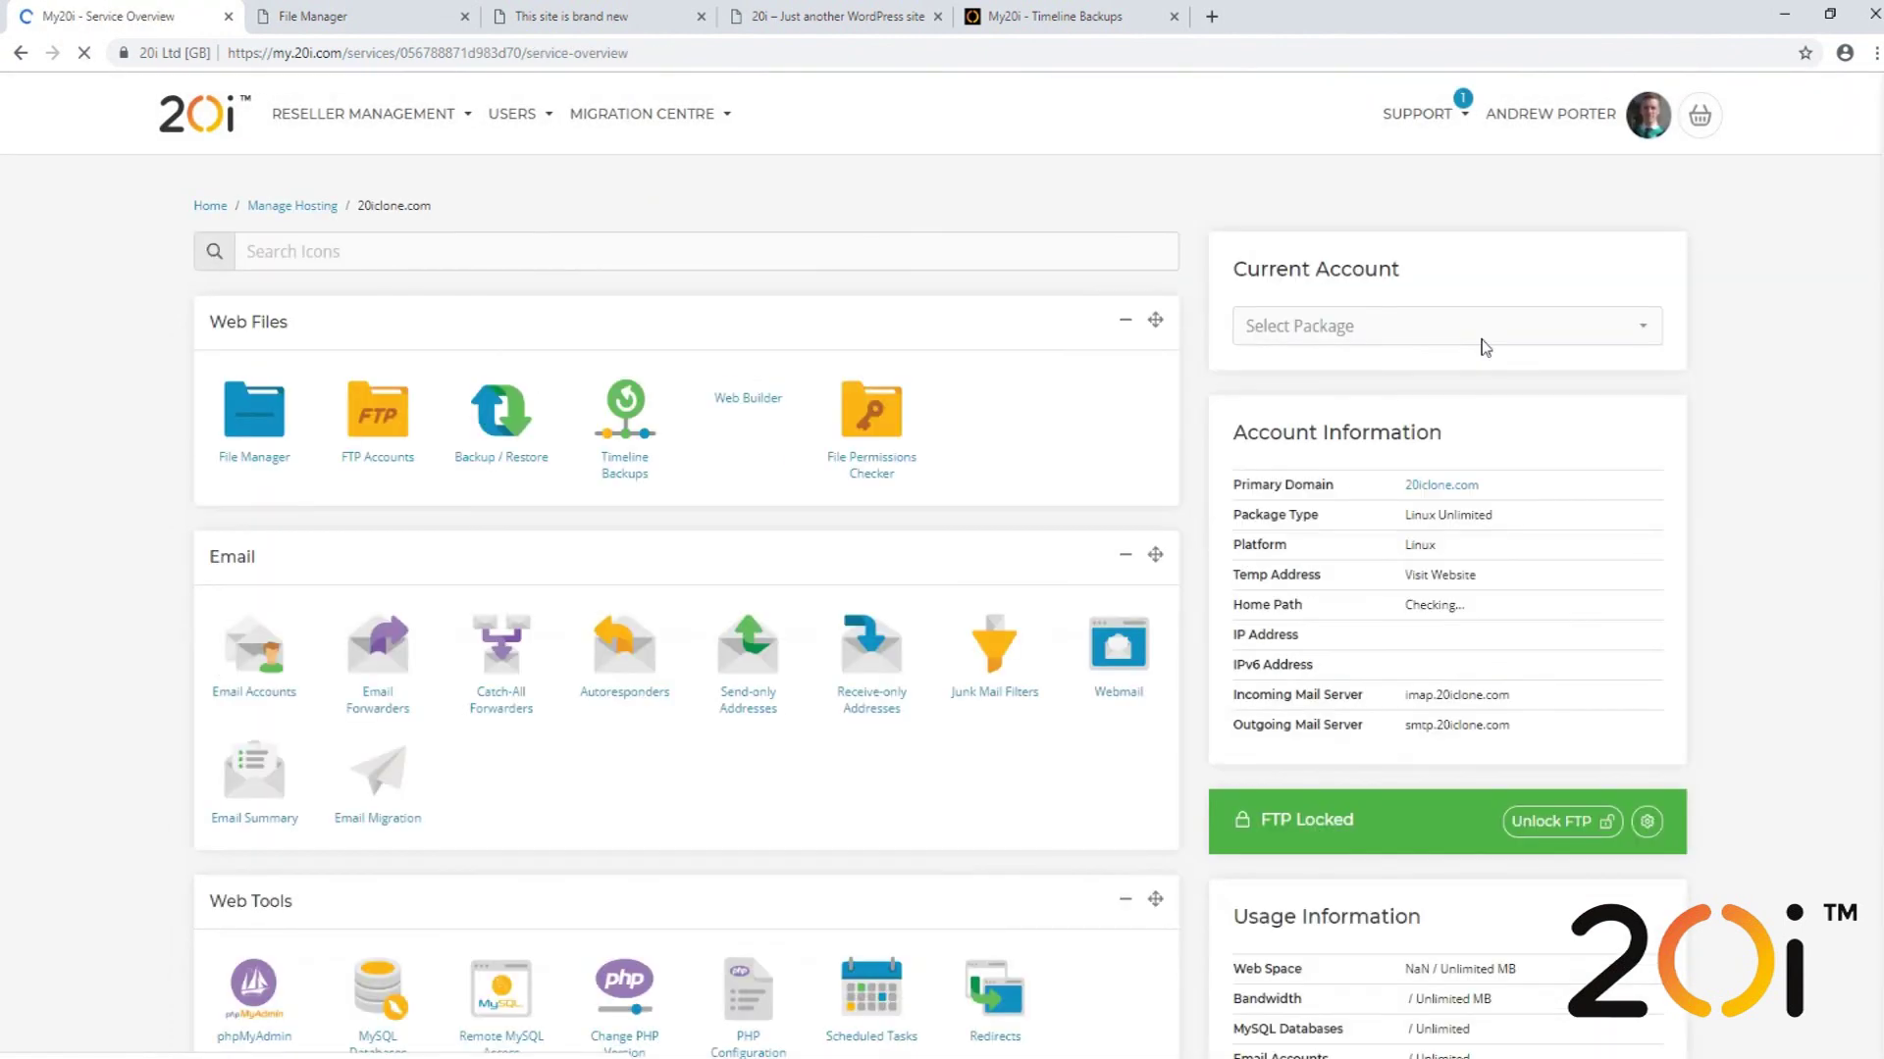
left_click(1427, 488)
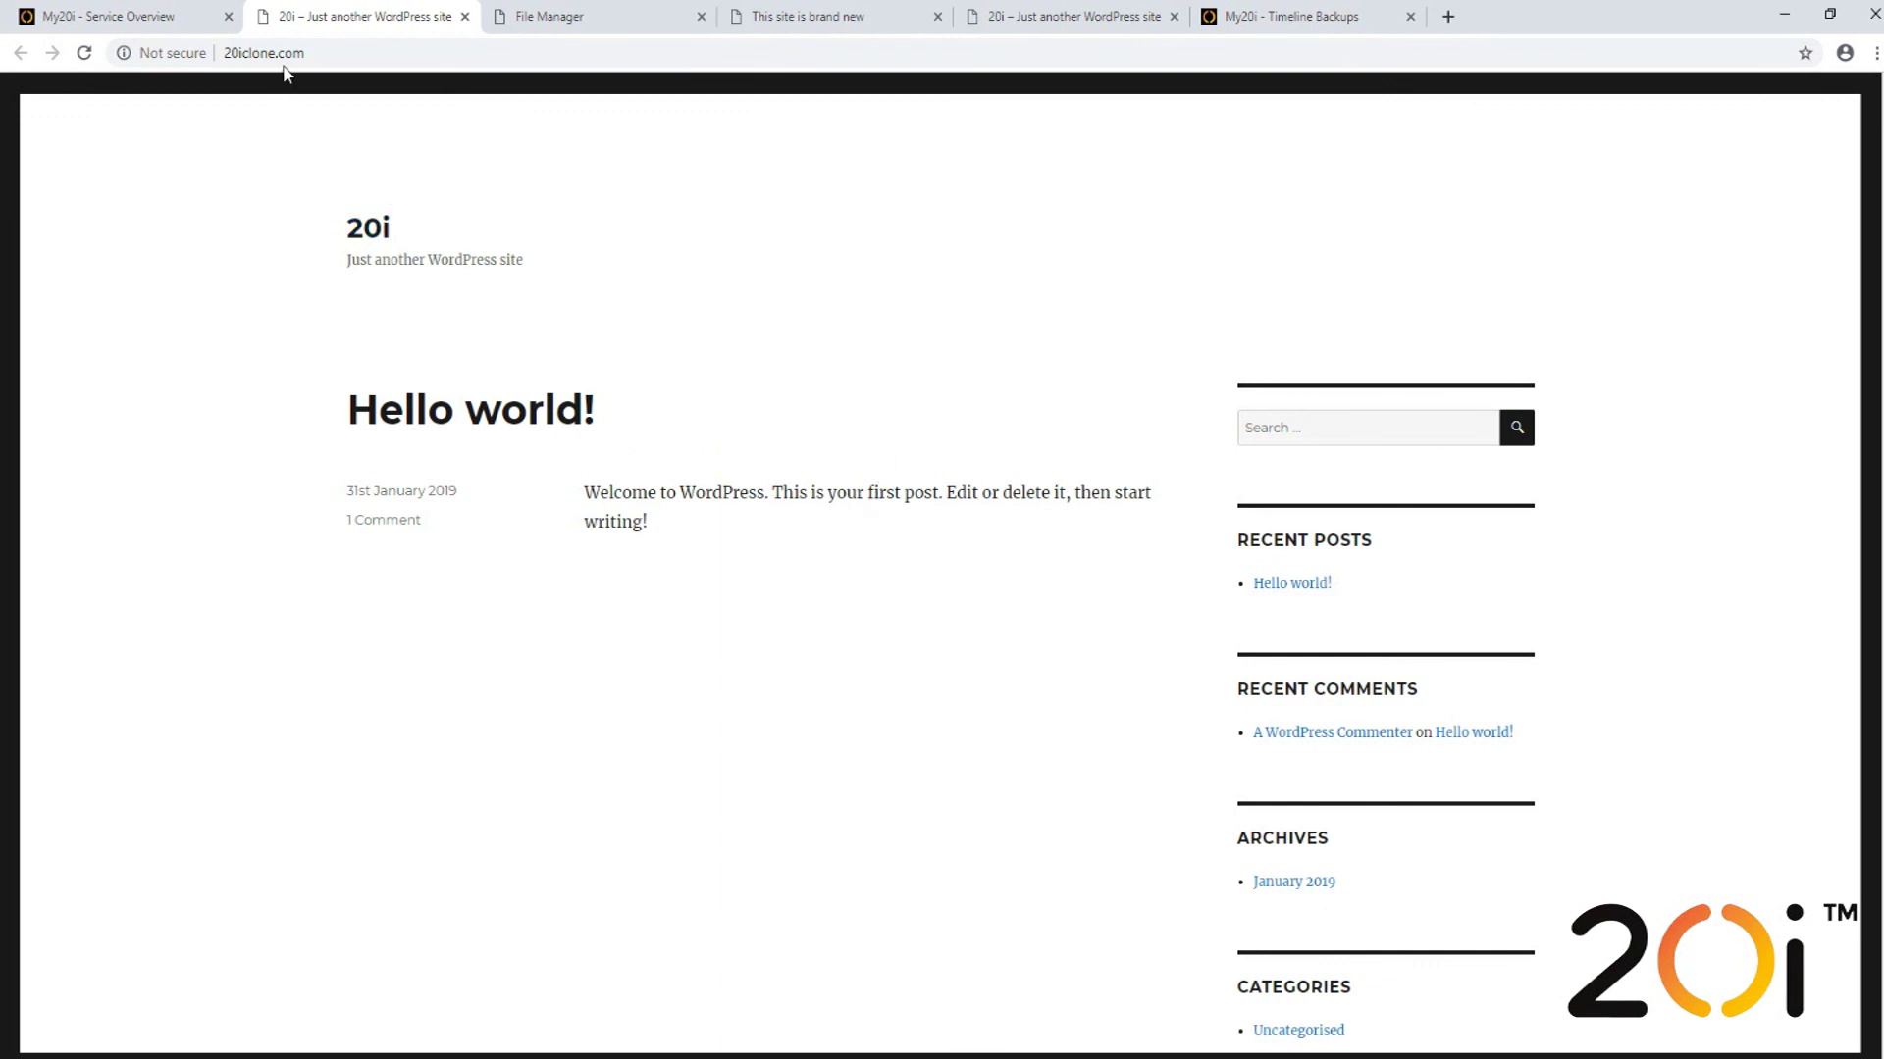
- Look at the old placeholder page of 20iclone.com against the cloned site, and close the placeholder's tab
left_click(793, 29)
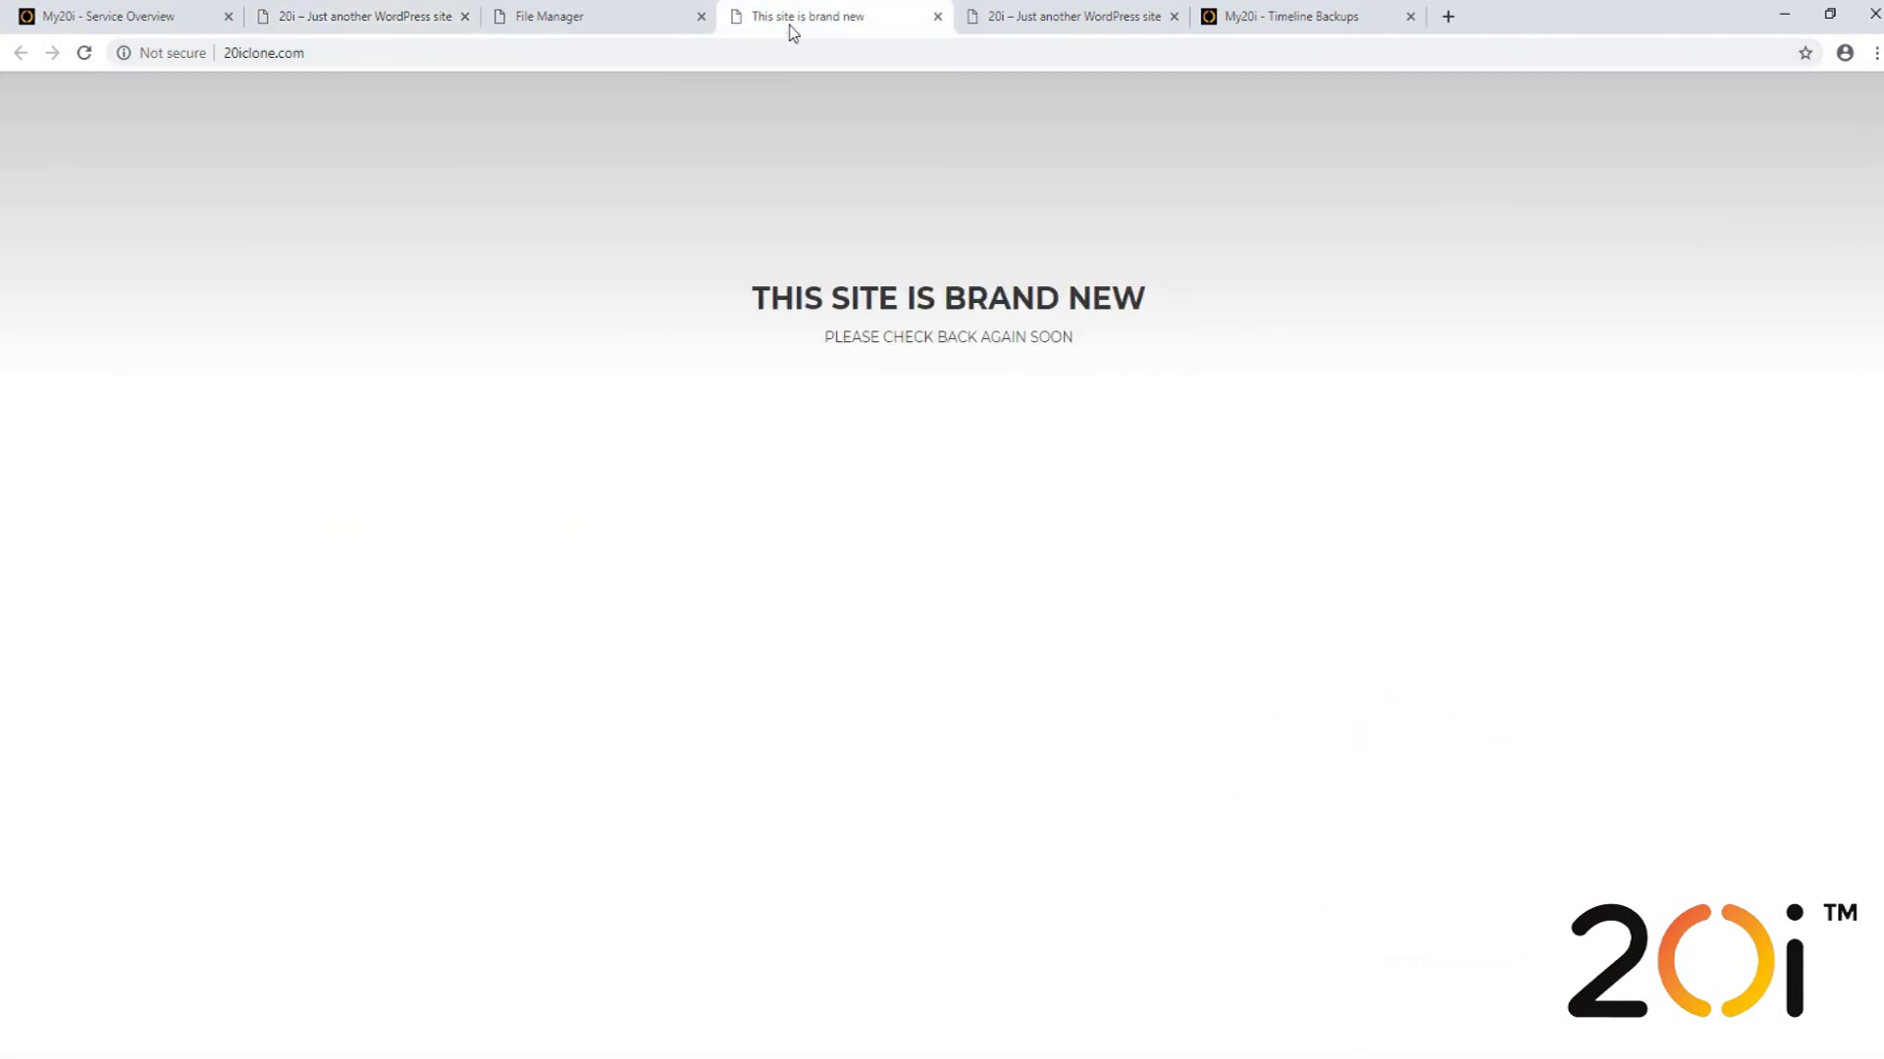
left_click(343, 15)
left_click(935, 17)
- Compare the original 20i-wp.com site with the clone on 20iclone.com, and return to the package overview
left_click(820, 22)
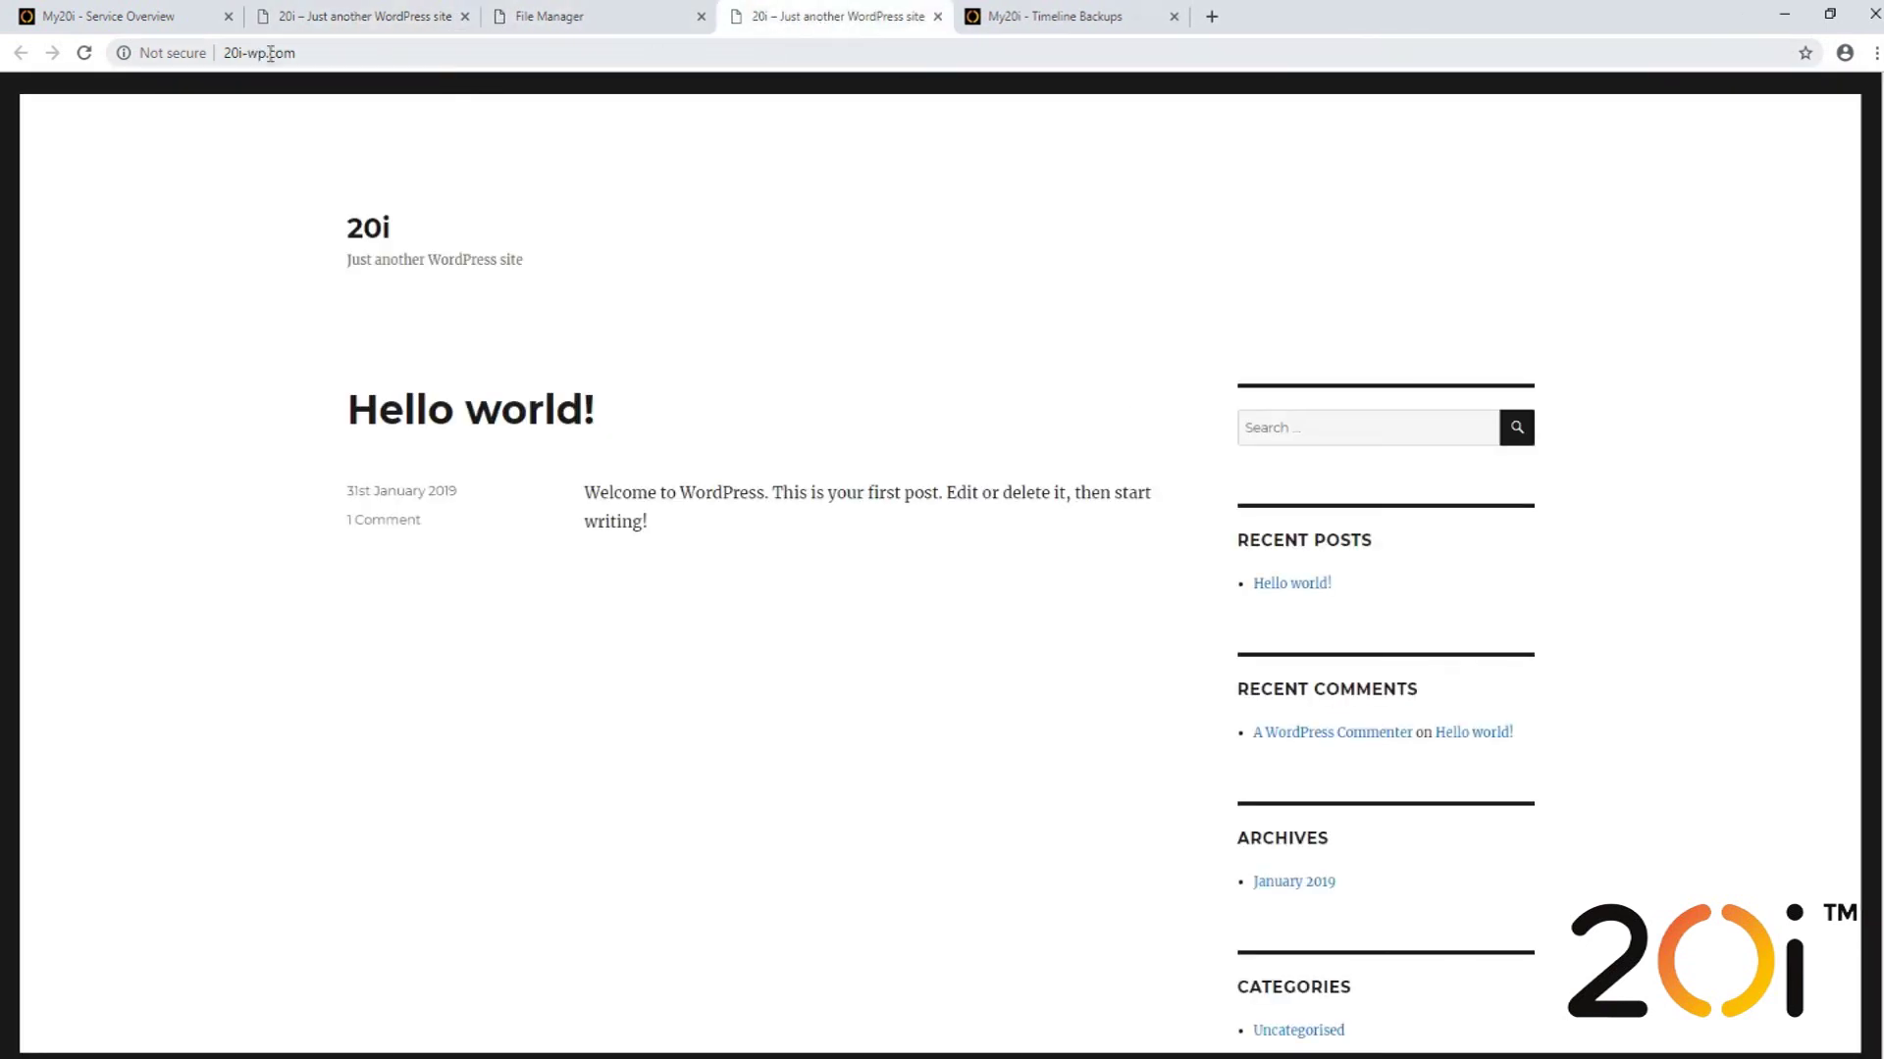
left_click(332, 27)
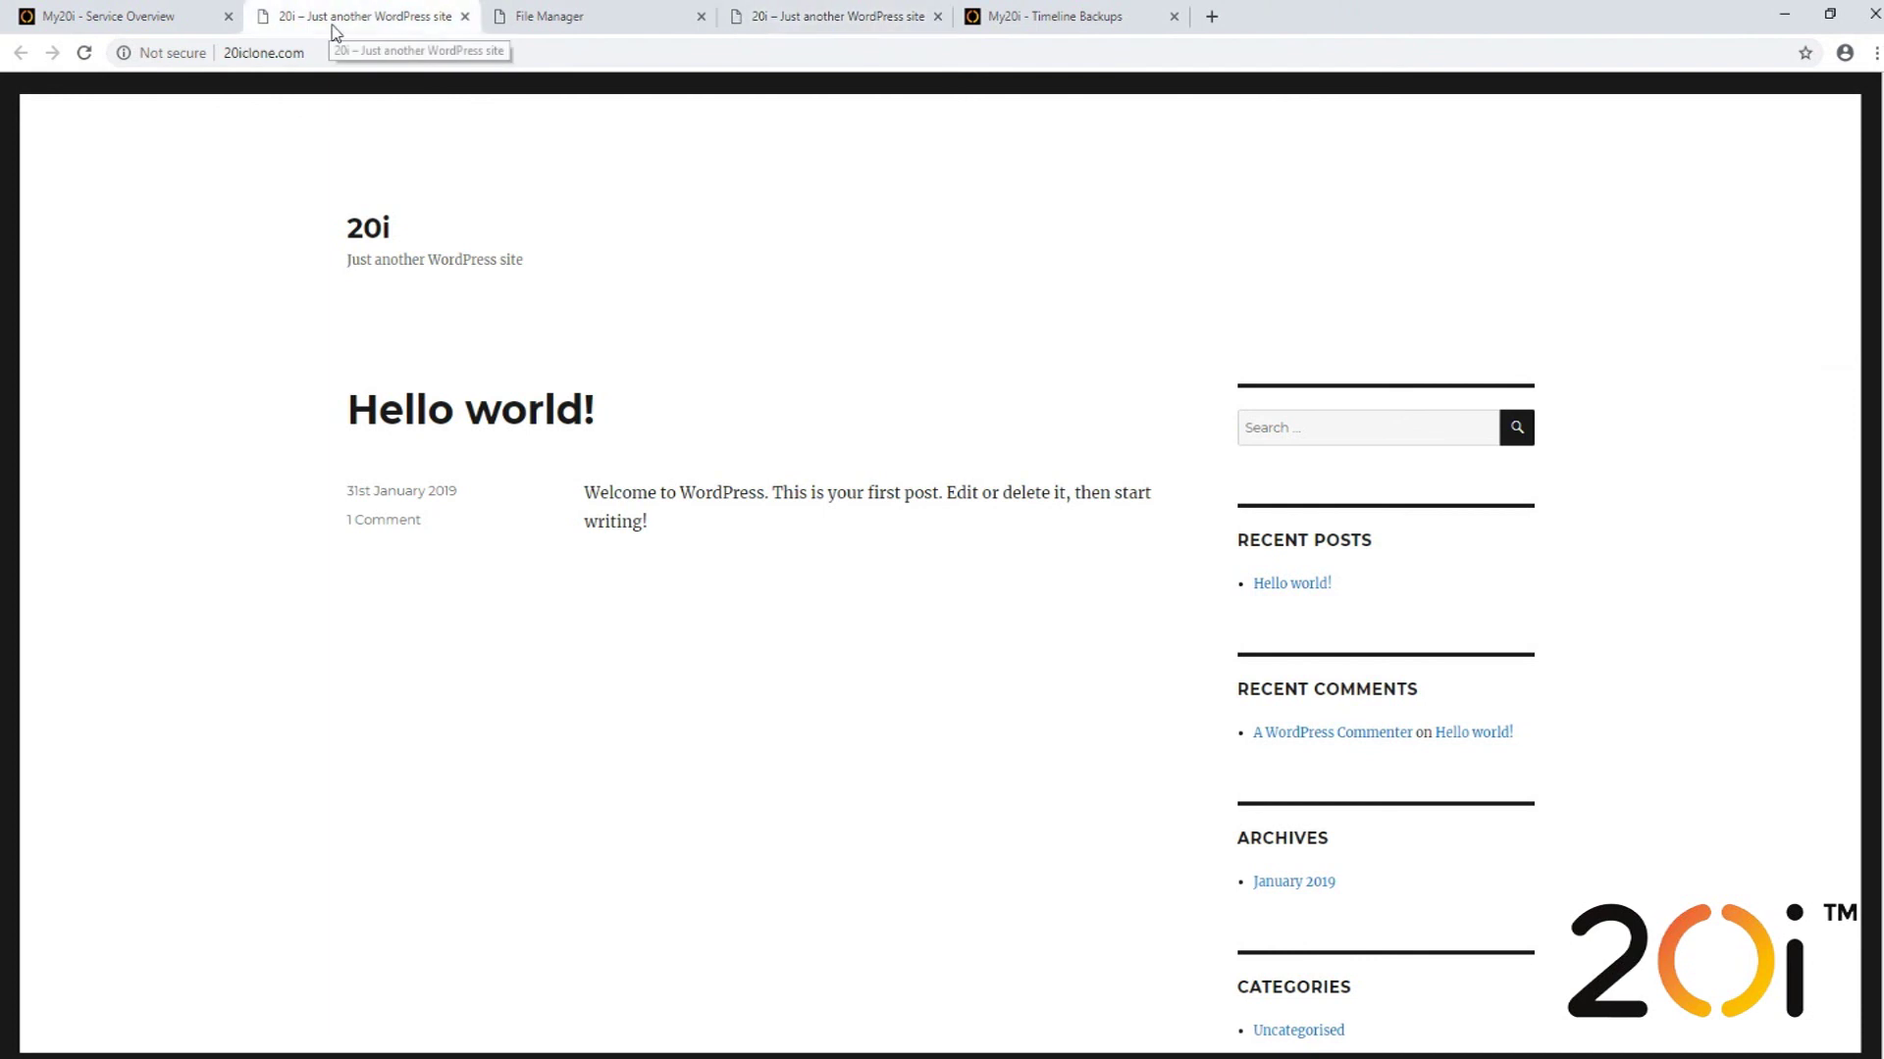
left_click(780, 29)
left_click(368, 22)
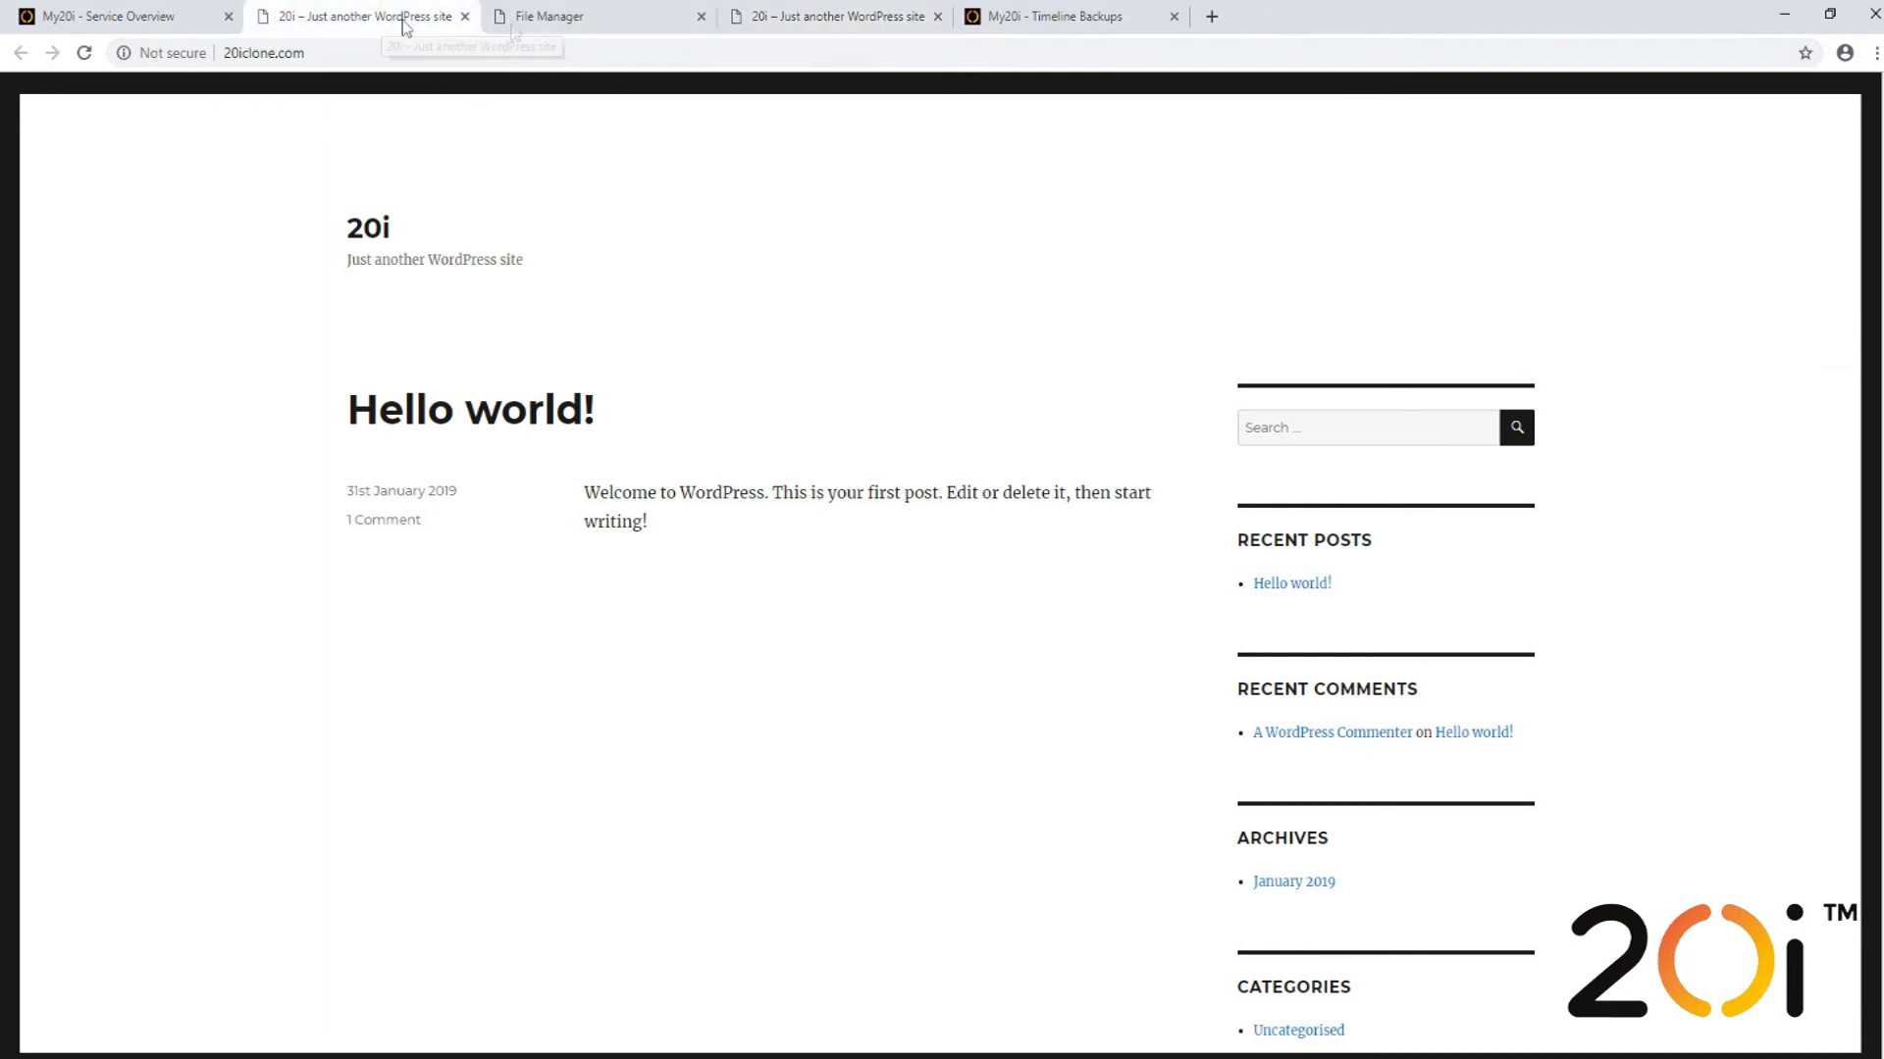
left_click(782, 21)
left_click(147, 22)
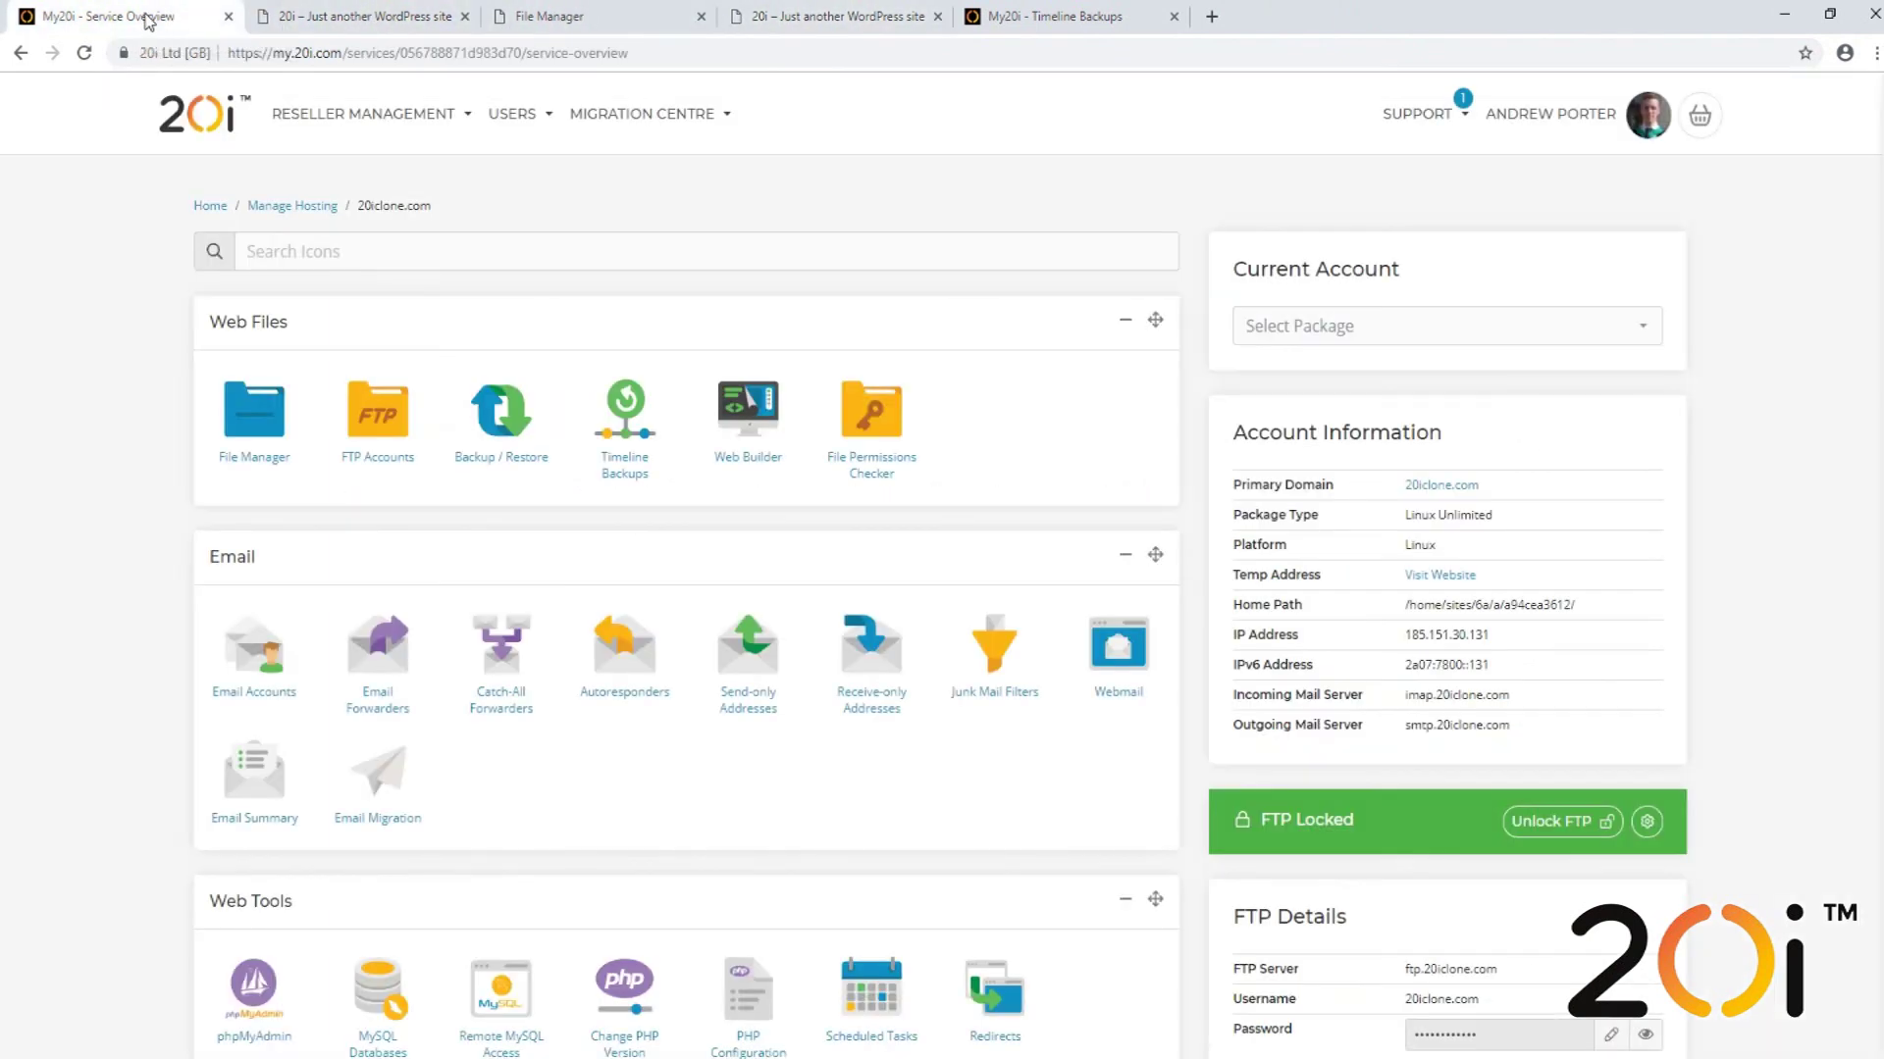